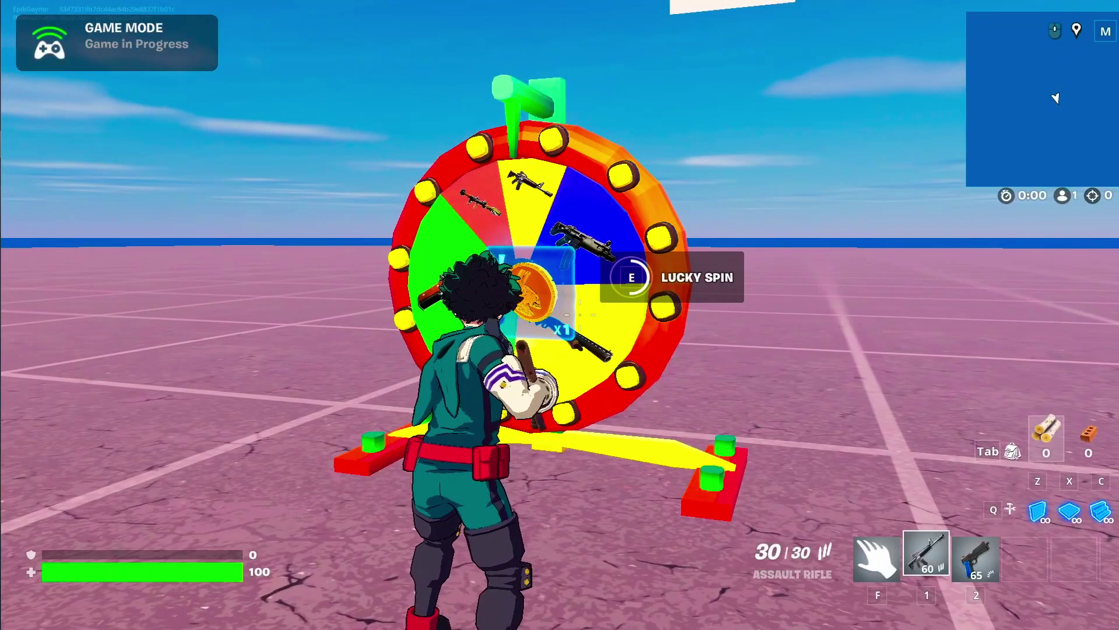
Test the lucky wheel in the running game by spinning it and starting a second spin.
key("e")
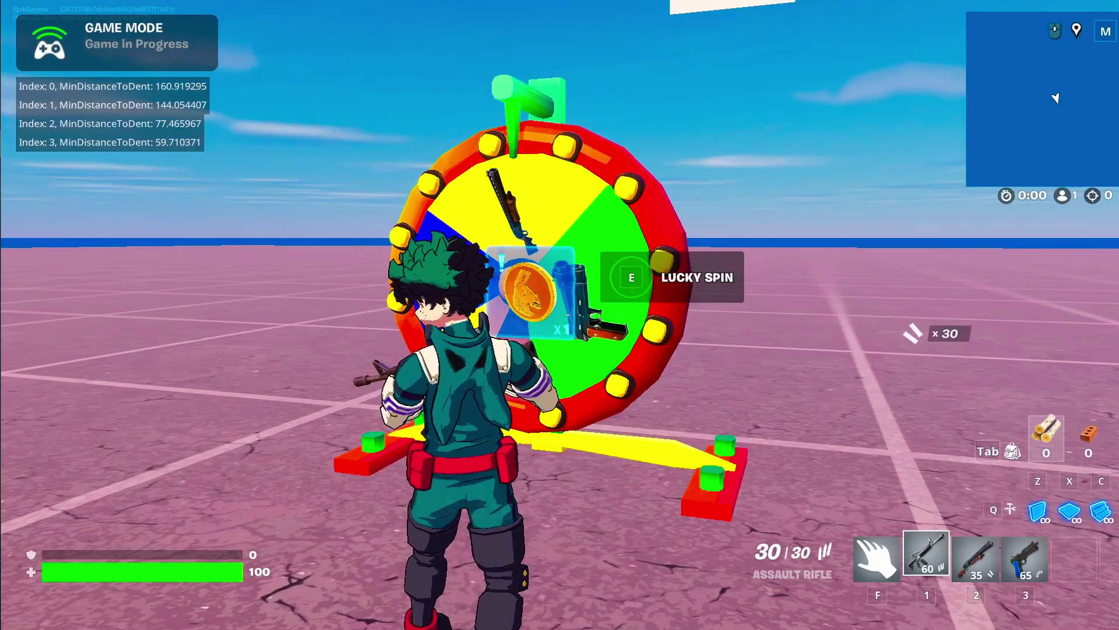
key("s")
key("a")
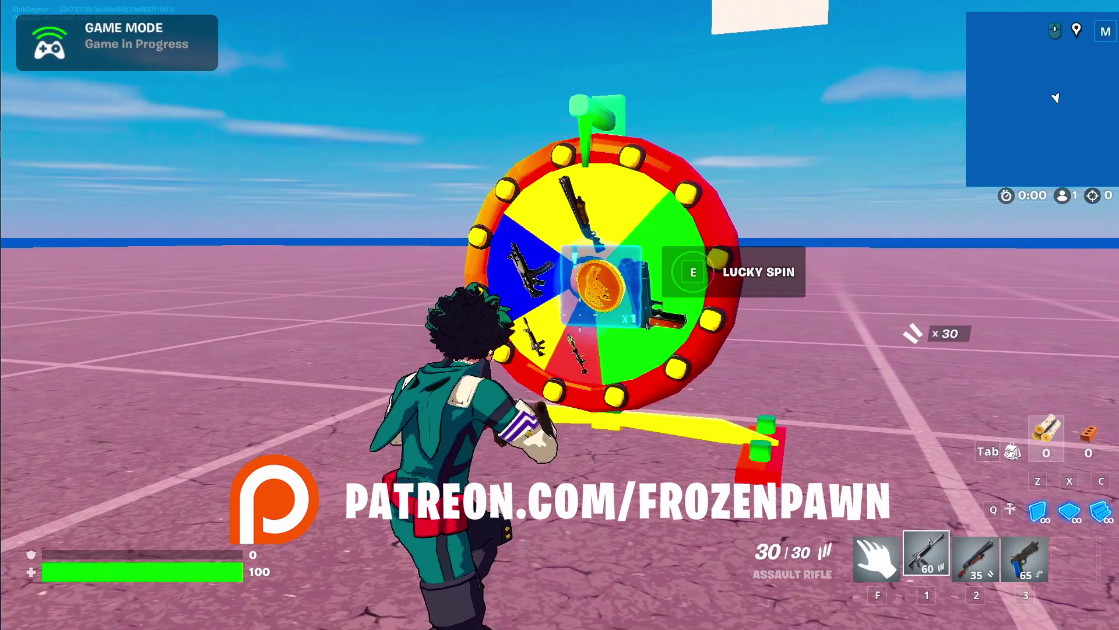
key("d")
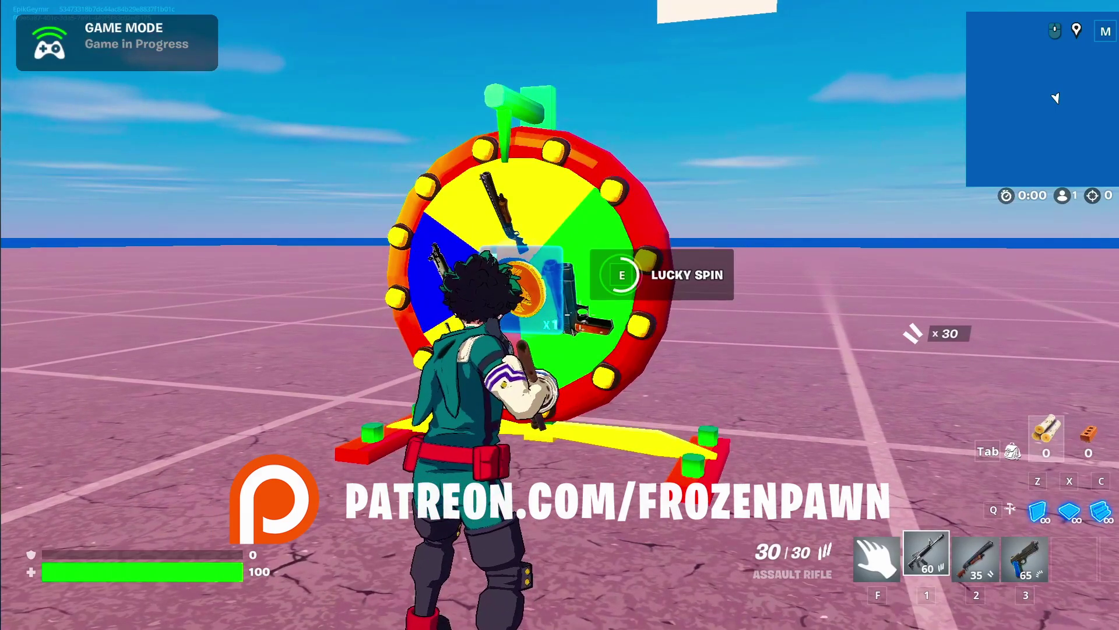
key("e")
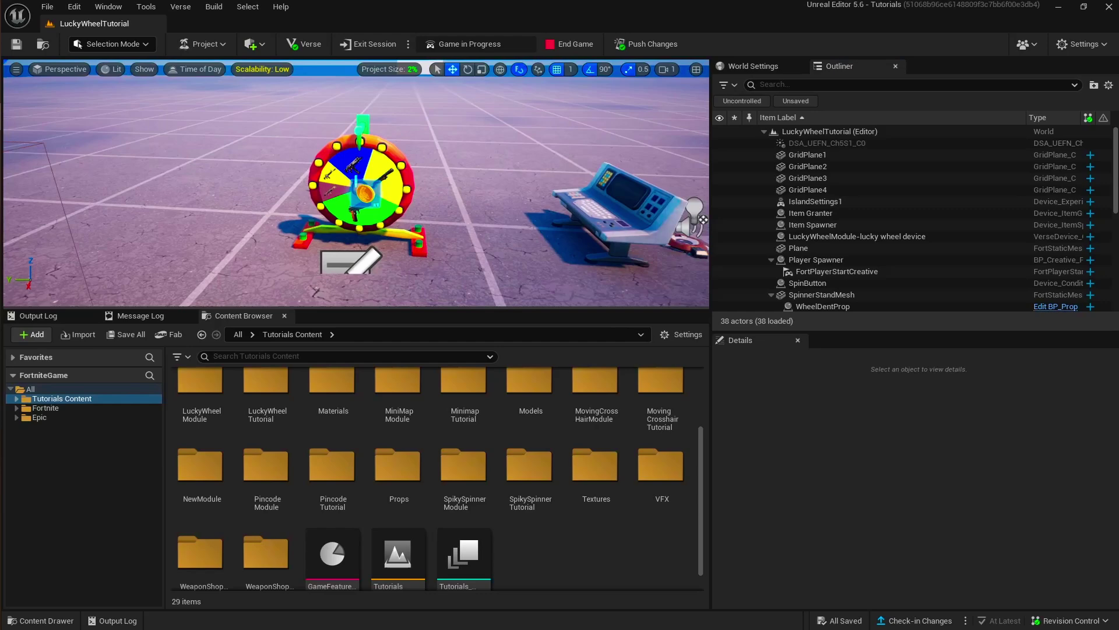
Select the WheelProp in the level and widen the viewport area.
key("w")
right_click_drag(492, 160, 513, 192)
left_click(492, 159)
key("s")
key("w")
key("s")
key("w")
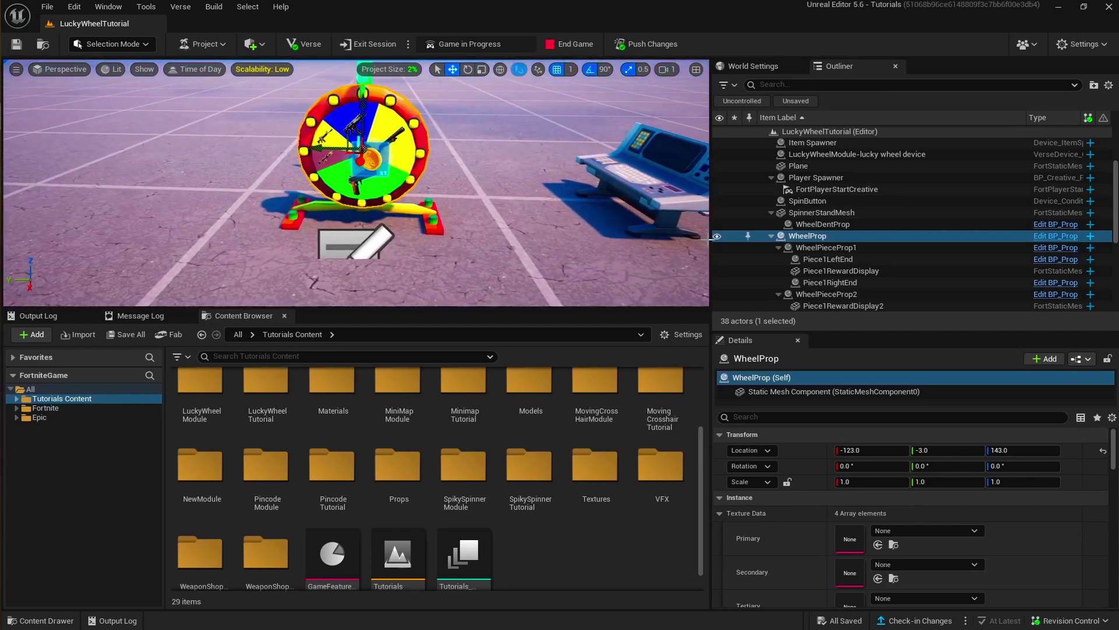
left_click_drag(710, 241, 752, 248)
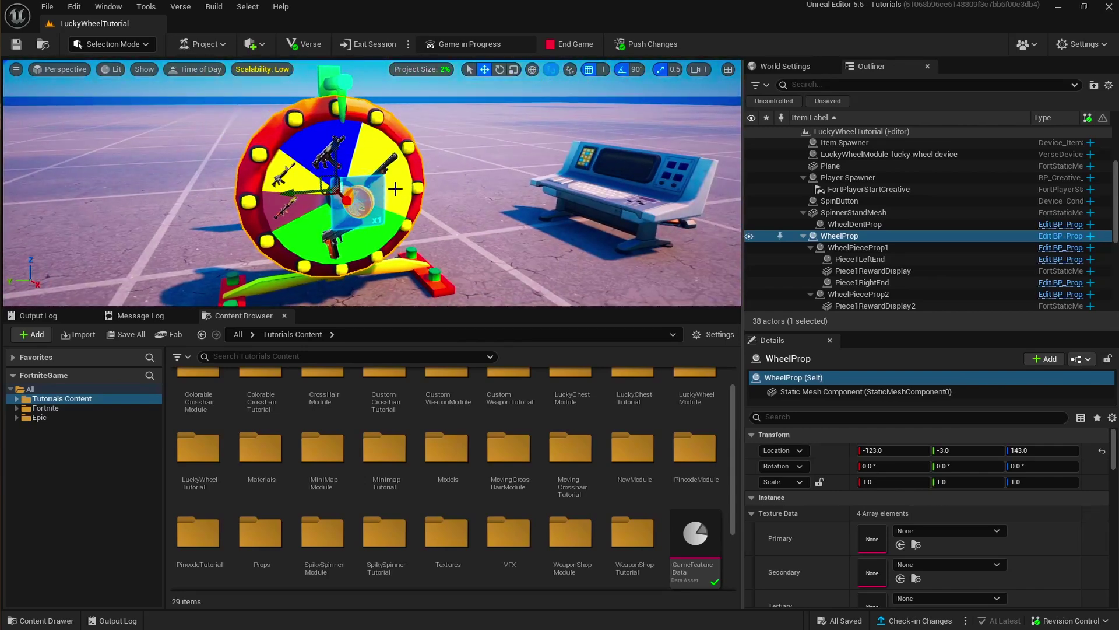
Examine the lucky wheel and the console device beside it in the level.
mouse_move(420, 169)
right_mouse_down()
mouse_move(402, 204)
mouse_move(395, 175)
mouse_move(411, 179)
right_mouse_up()
key("s")
key("w")
key("w")
key("s")
key("w")
key("s")
mouse_move(601, 212)
right_mouse_down()
mouse_move(590, 211)
mouse_move(601, 213)
right_mouse_up()
key("w")
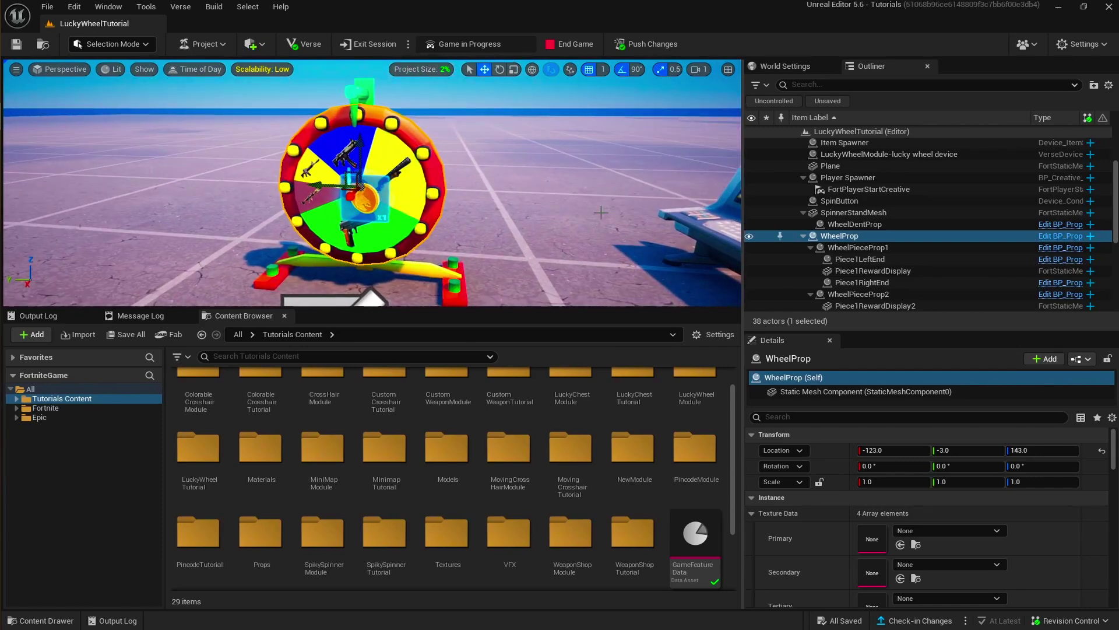
key("w")
right_click_drag(493, 178, 469, 178)
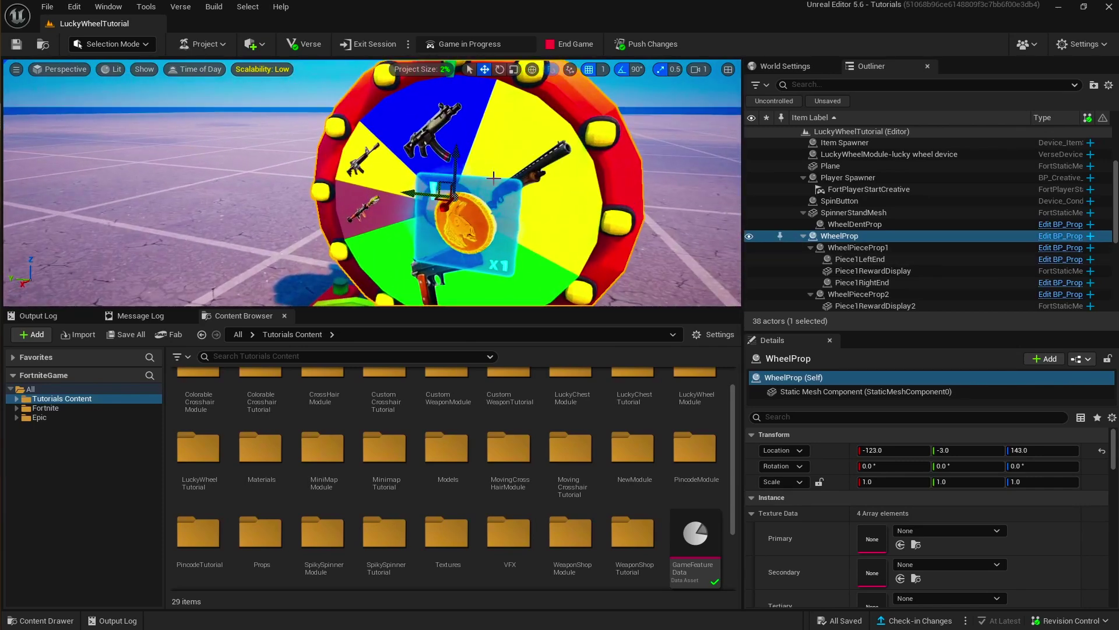
Inspect the wheel's parts by selecting the third reward display and individual coloured wheel piece props.
left_click(498, 174)
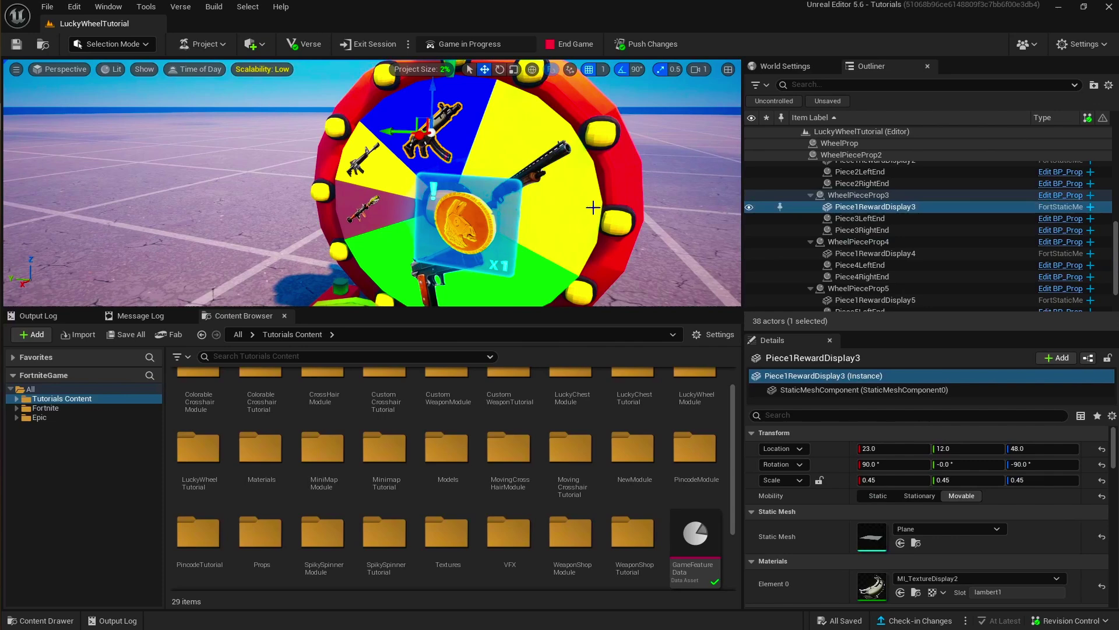
left_click(594, 207)
left_click(402, 112)
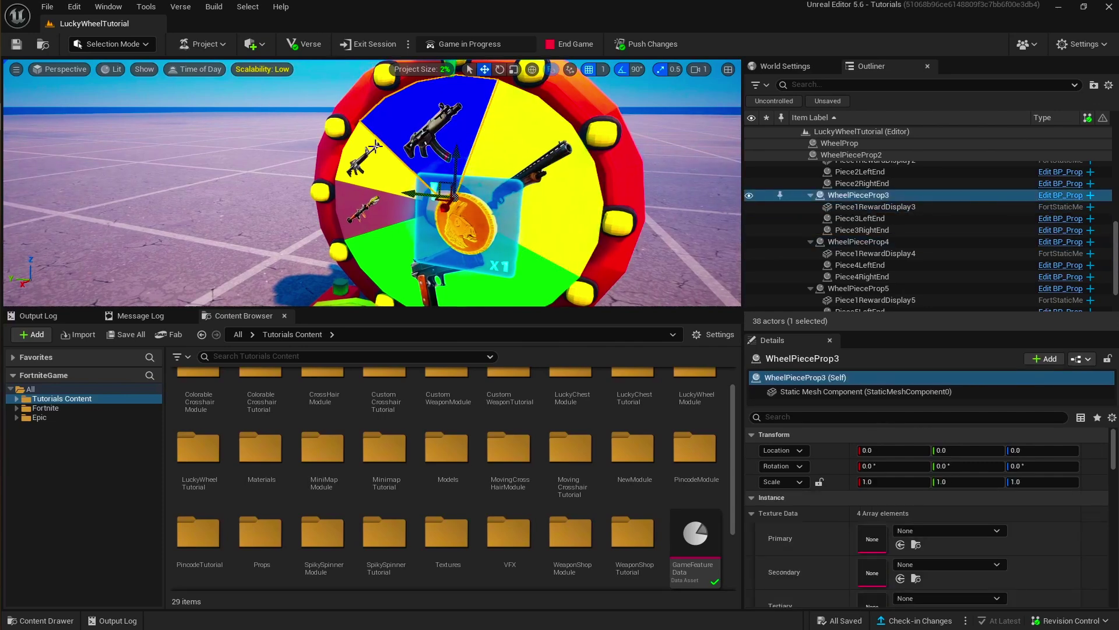
left_click(385, 164)
key("s")
right_click_drag(385, 163, 568, 181)
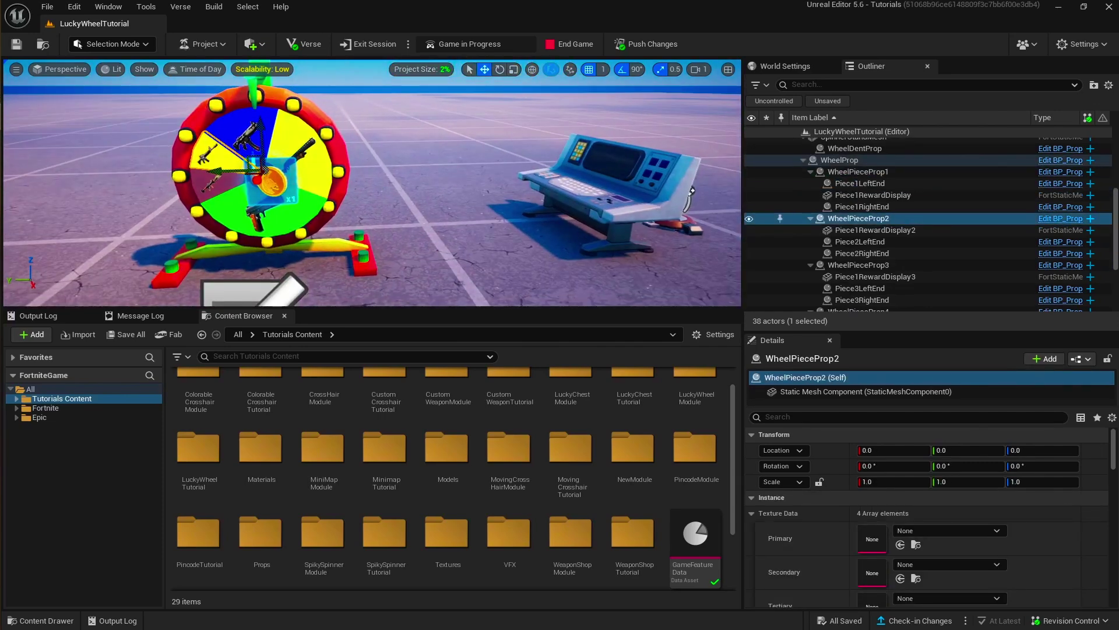
Select the lucky wheel device and collapse entries 0 to 3 of its WheelPieces array.
left_click(600, 189)
scroll(767, 501, "down", 1)
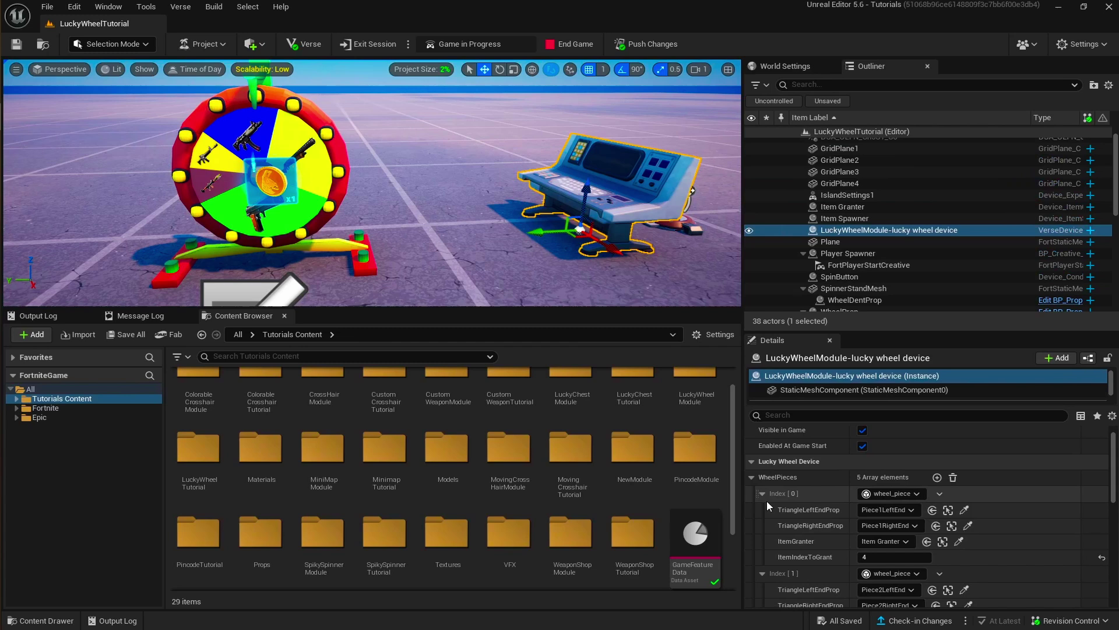
left_click(762, 493)
left_click(762, 510)
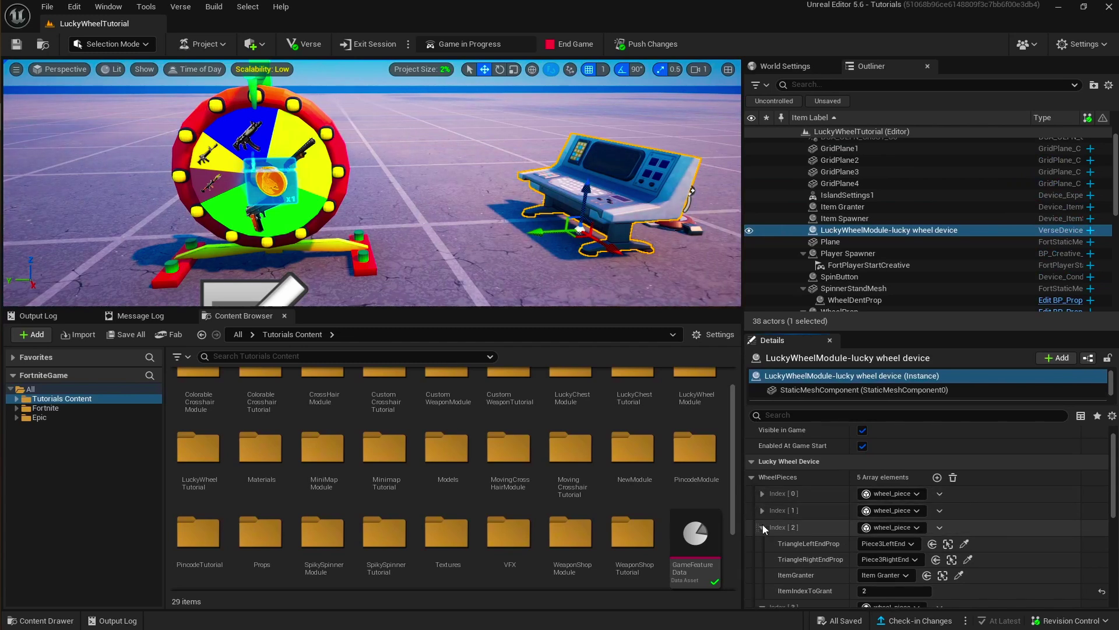
left_click(762, 527)
left_click(762, 544)
left_click(752, 476)
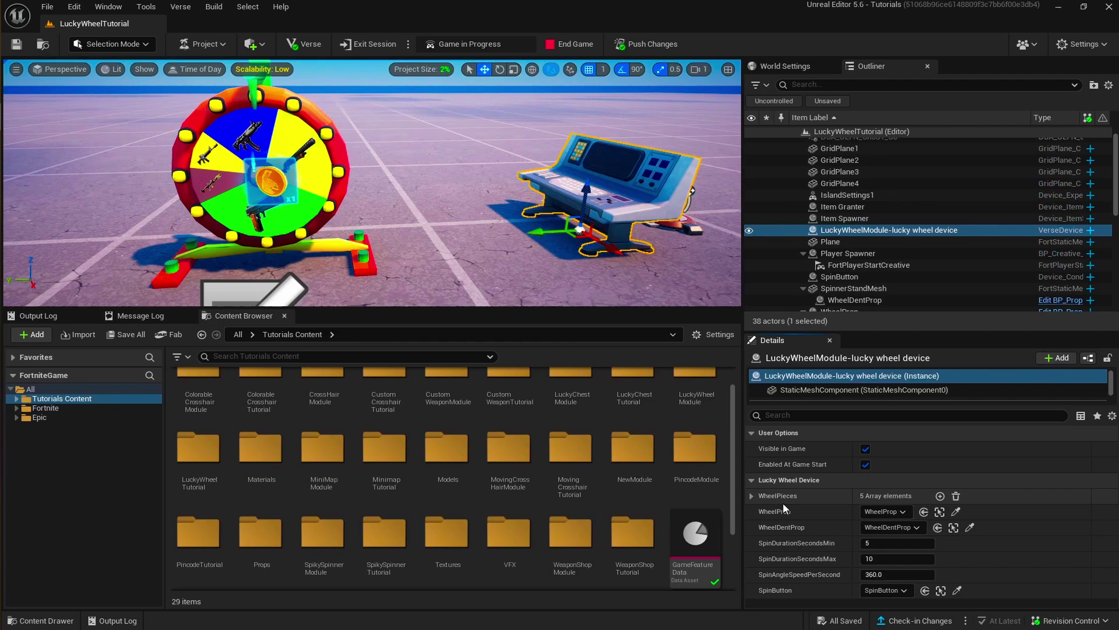
left_click(751, 495)
scroll(747, 480, "down", 1)
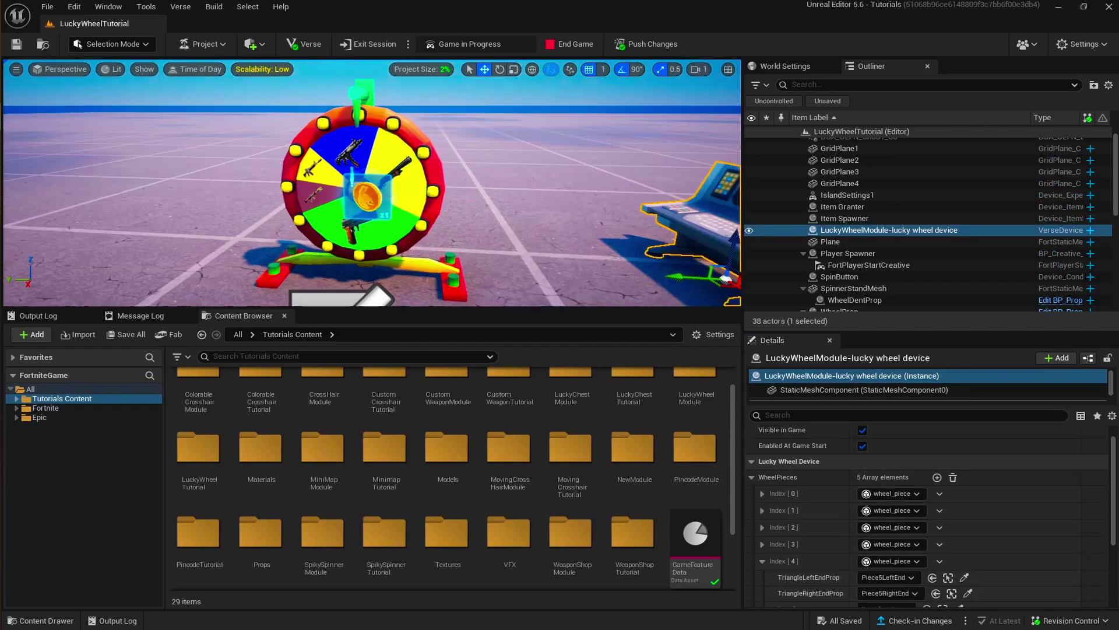
Pick wheel pieces in the level, reselect the lucky wheel device and show the Index [0] properties of WheelPieces.
right_click_drag(398, 168, 548, 183)
left_click(408, 139)
left_click(445, 146)
left_click(593, 180)
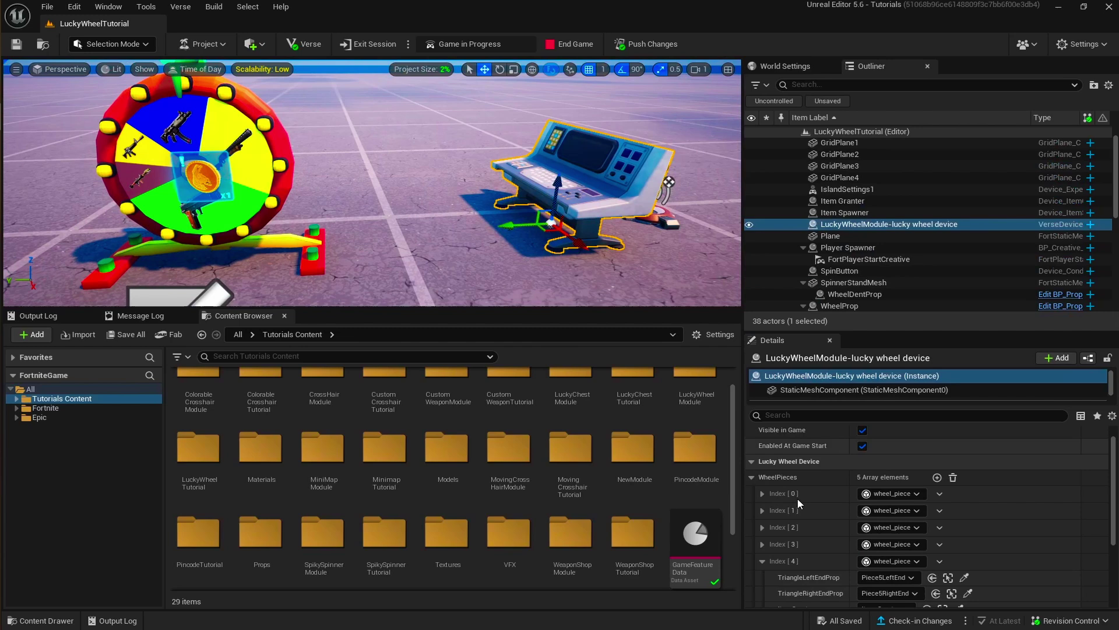
left_click(761, 493)
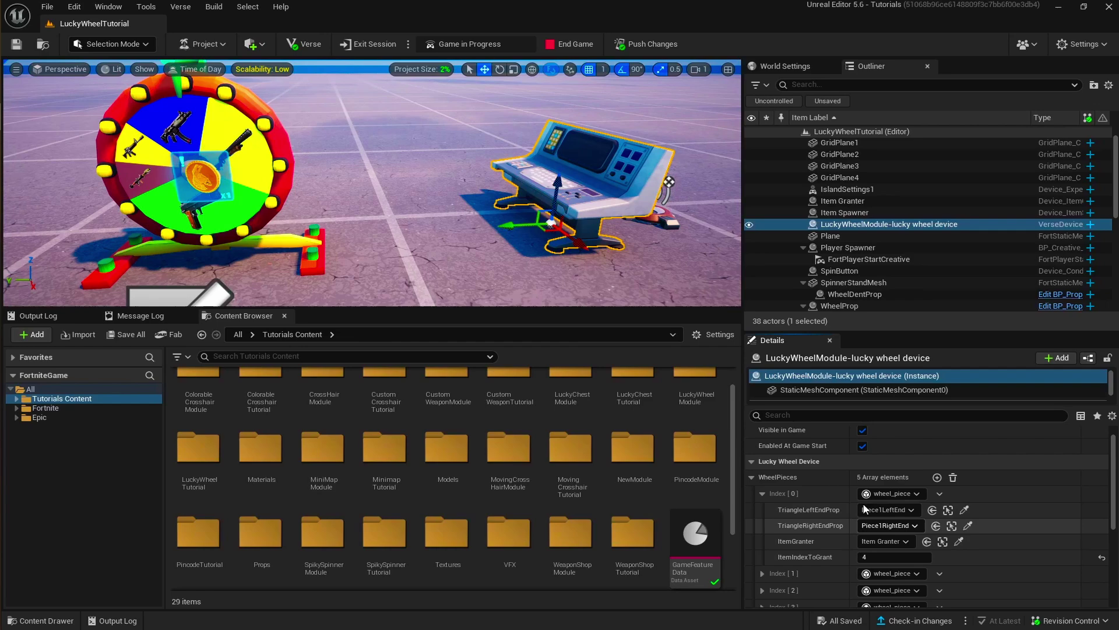
Select WheelPieceProp4 and locate its Piece4LeftEnd marker on the wheel.
right_click_drag(525, 204, 355, 163)
key("w")
key("w")
left_click(350, 185)
key("w")
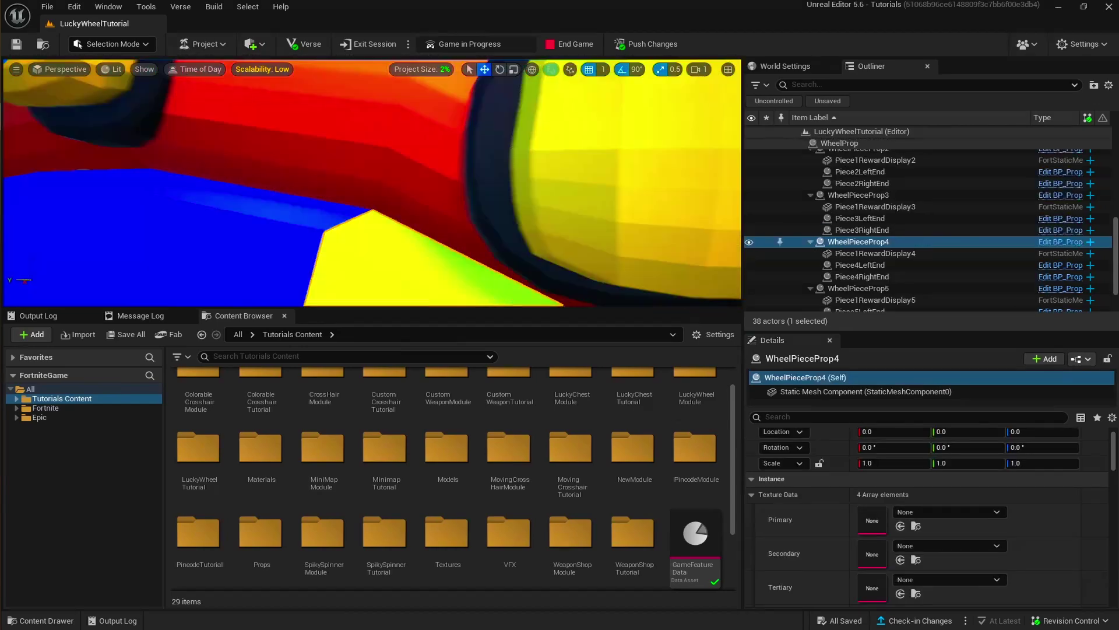
left_click(890, 265)
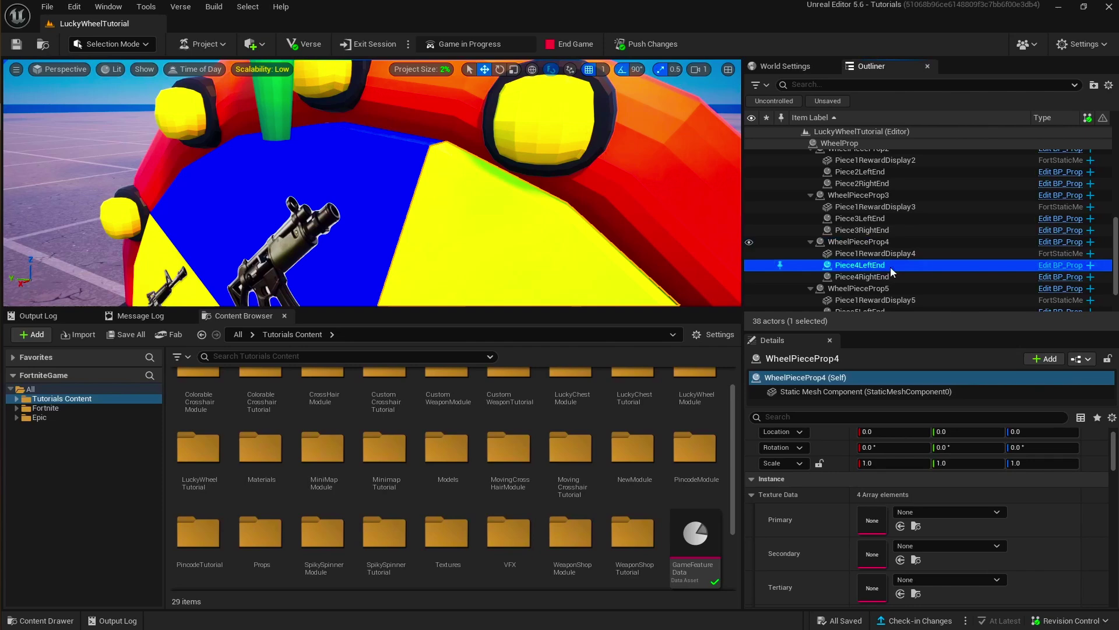
double_click(890, 267)
right_click_drag(583, 234, 560, 215)
key("s")
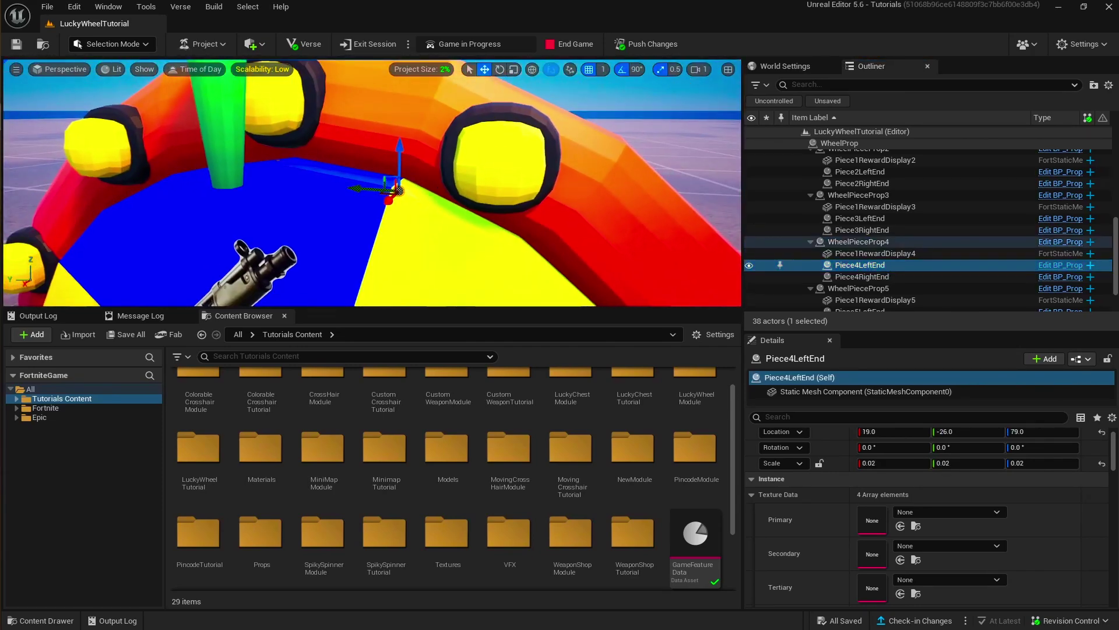
Lower the viewport camera speed to 0.1.
left_click(699, 70)
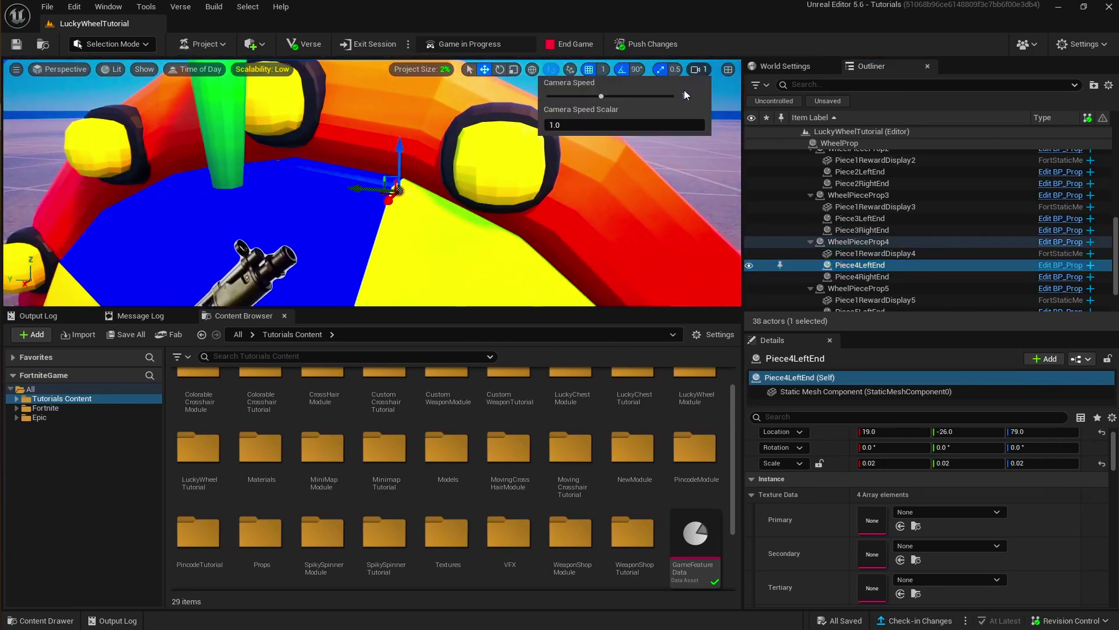
right_click_drag(524, 99, 519, 102)
key("w")
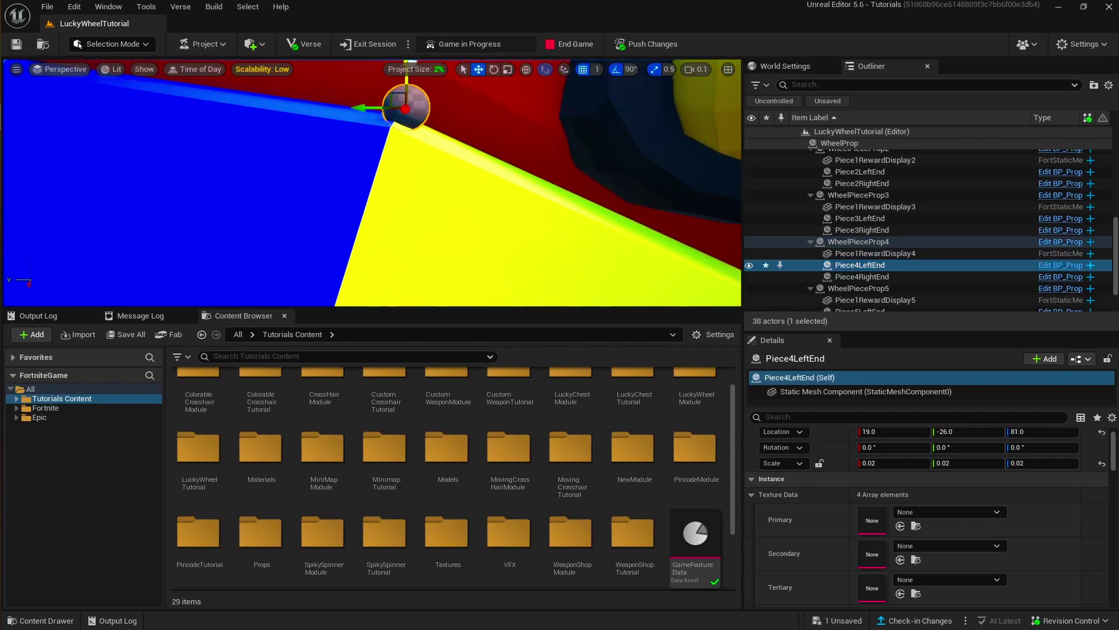
Undo the last height change of the Piece4LeftEnd marker.
key("s")
right_click_drag(461, 223, 416, 198)
key("ctrl+z")
key("s")
Locate the Piece4RightEnd, Piece5LeftEnd and Piece5RightEnd markers on the wheel.
double_click(858, 278)
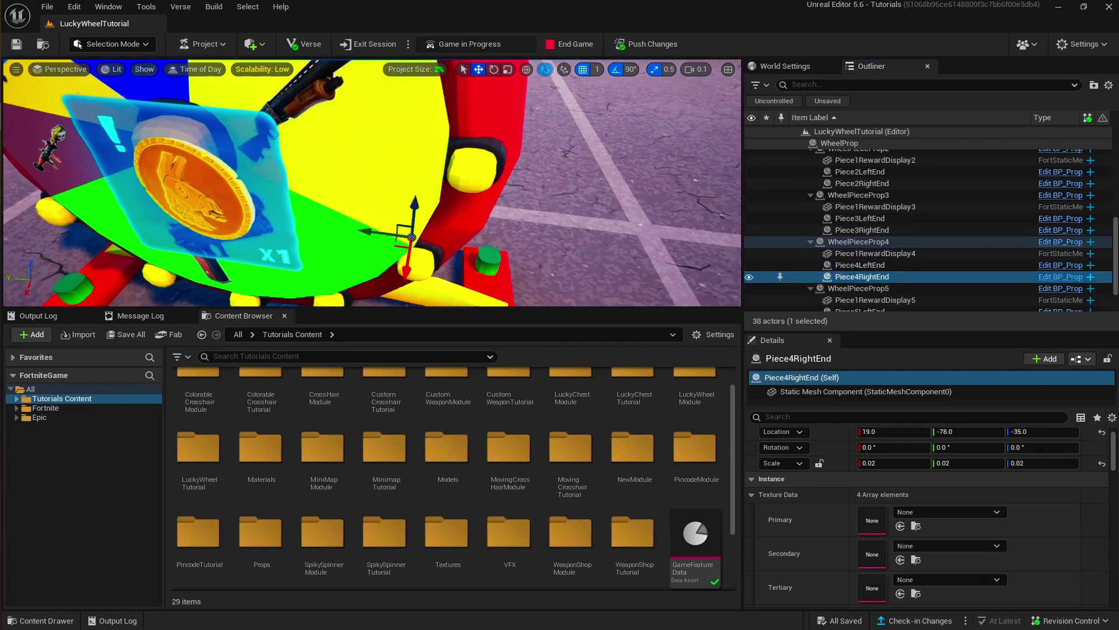
scroll(855, 289, "down", 3)
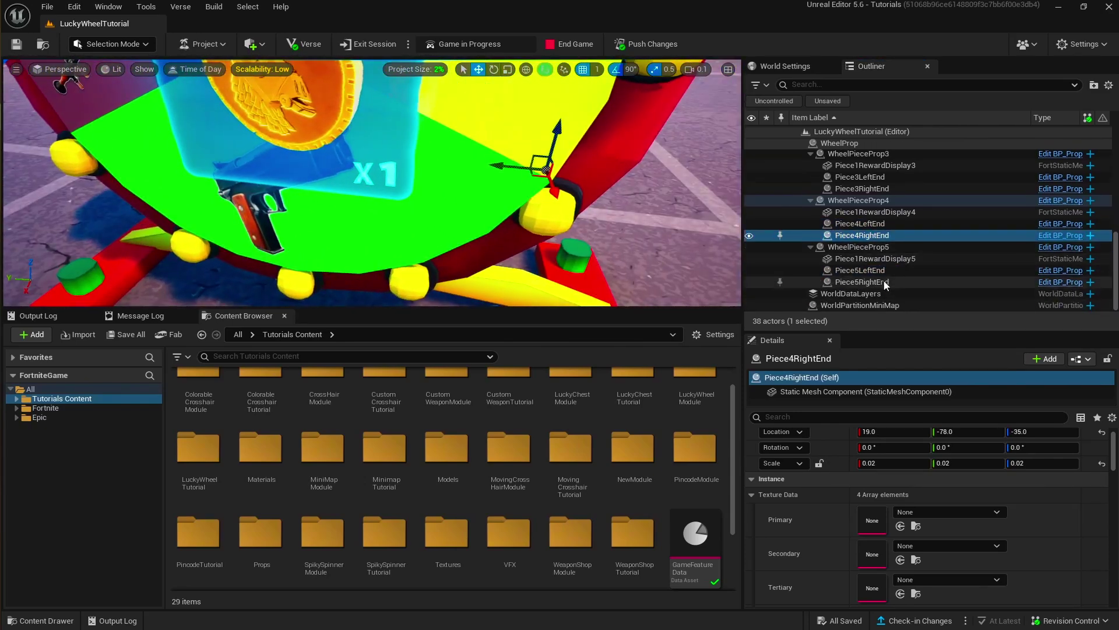
double_click(860, 277)
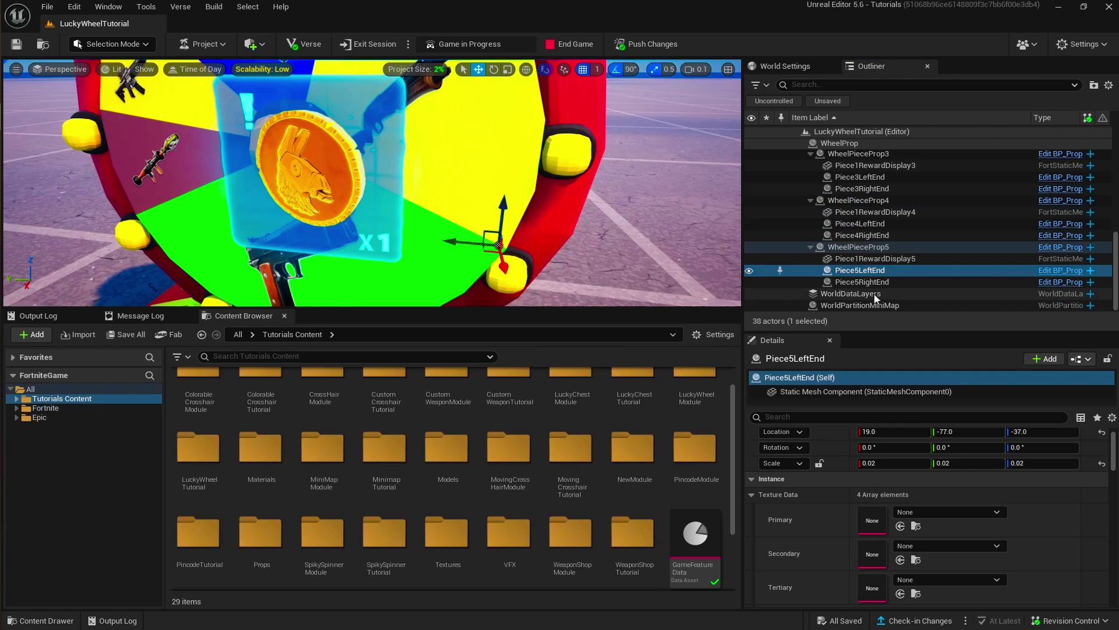
left_click(876, 283)
key("s")
right_click_drag(561, 234, 560, 267)
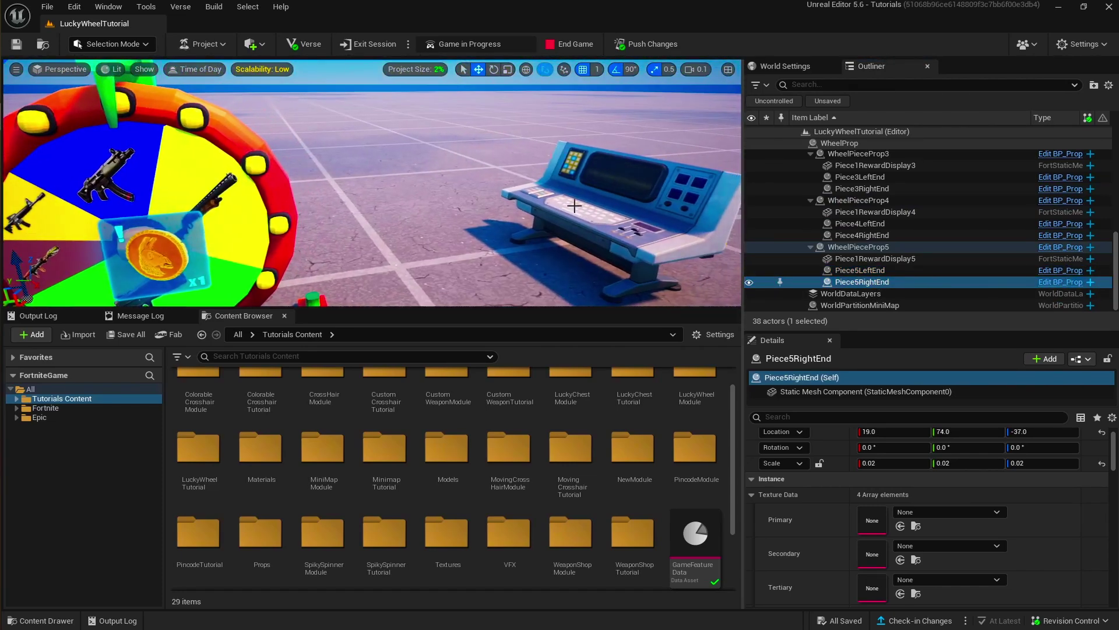
Select the lucky wheel device and compare its Index [0] end props, item granter and item index with the wheel.
left_click(574, 205)
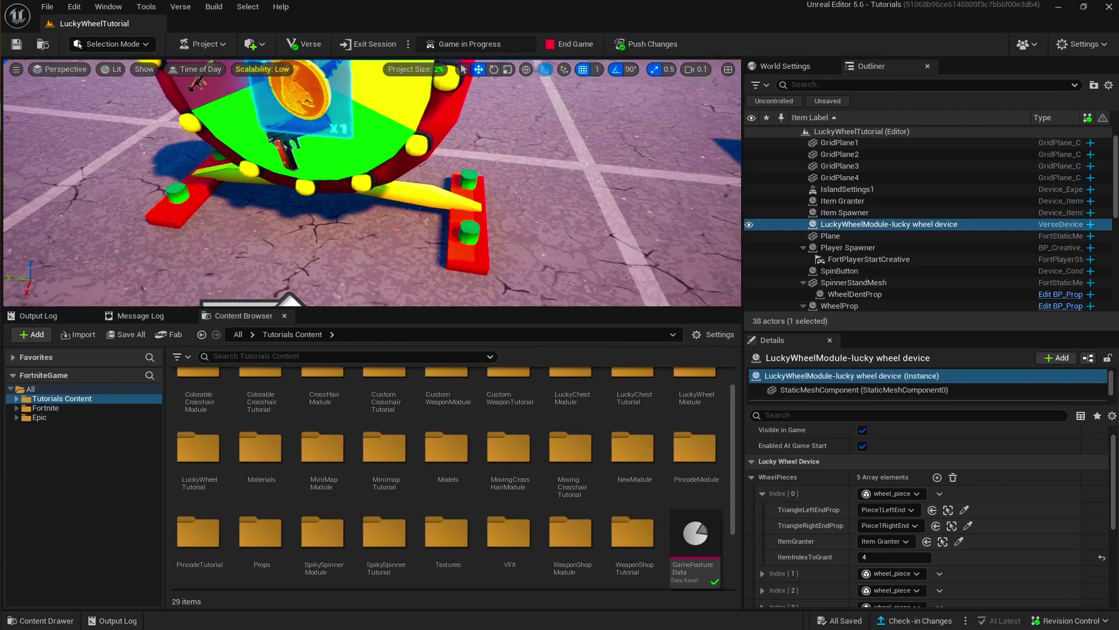
right_click_drag(574, 206, 572, 164)
right_click_drag(417, 170, 367, 106)
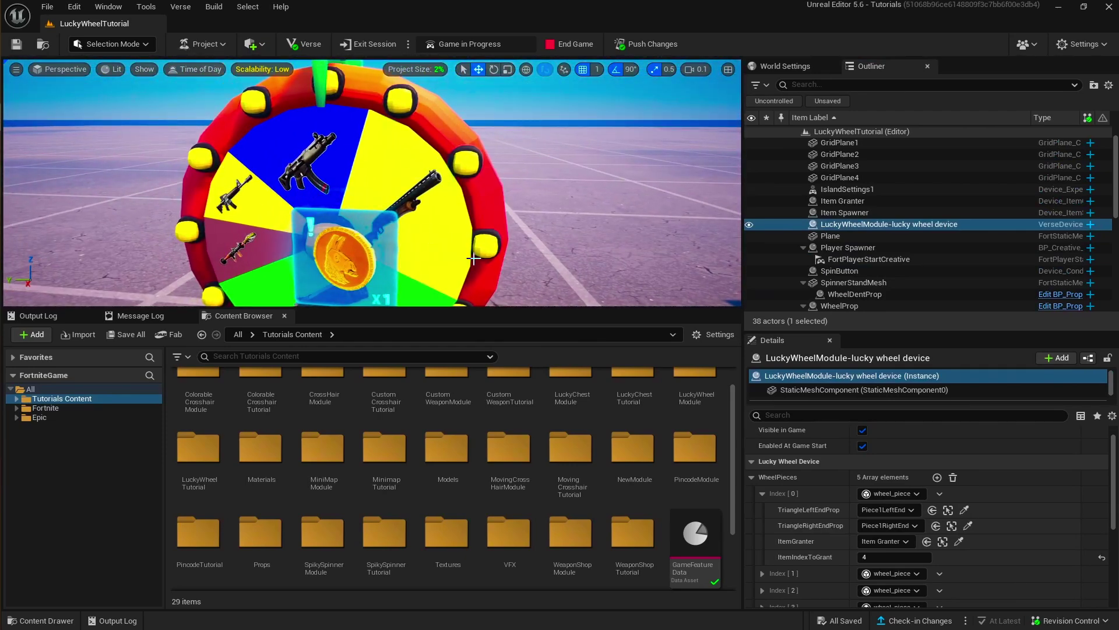
right_click_drag(474, 258, 465, 251)
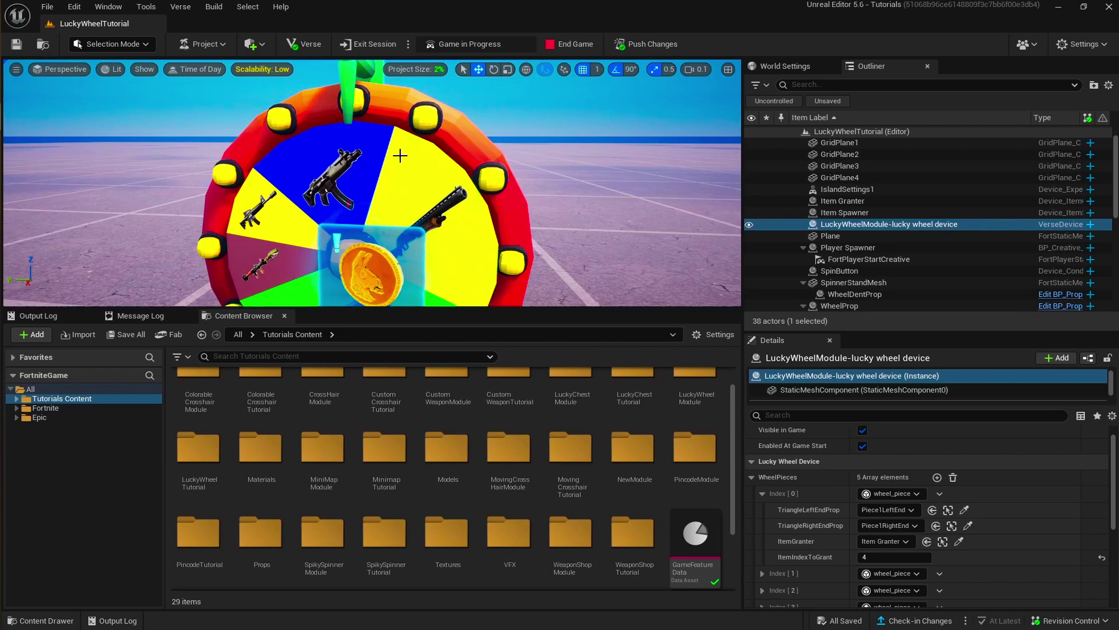
right_click_drag(435, 184, 430, 159)
key("w")
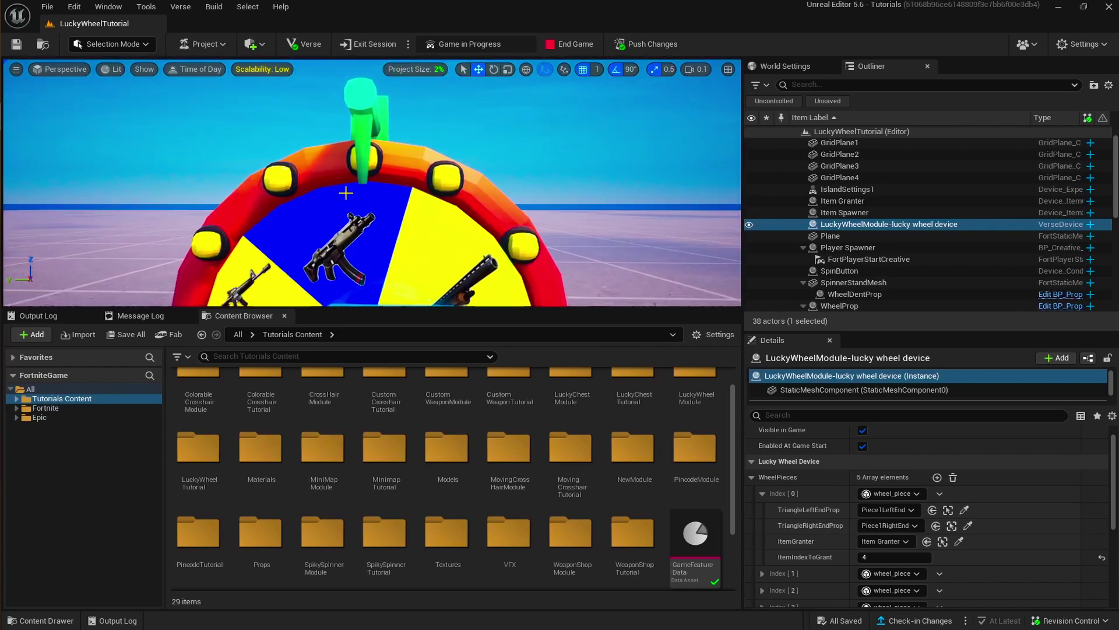
right_click_drag(513, 281, 517, 320)
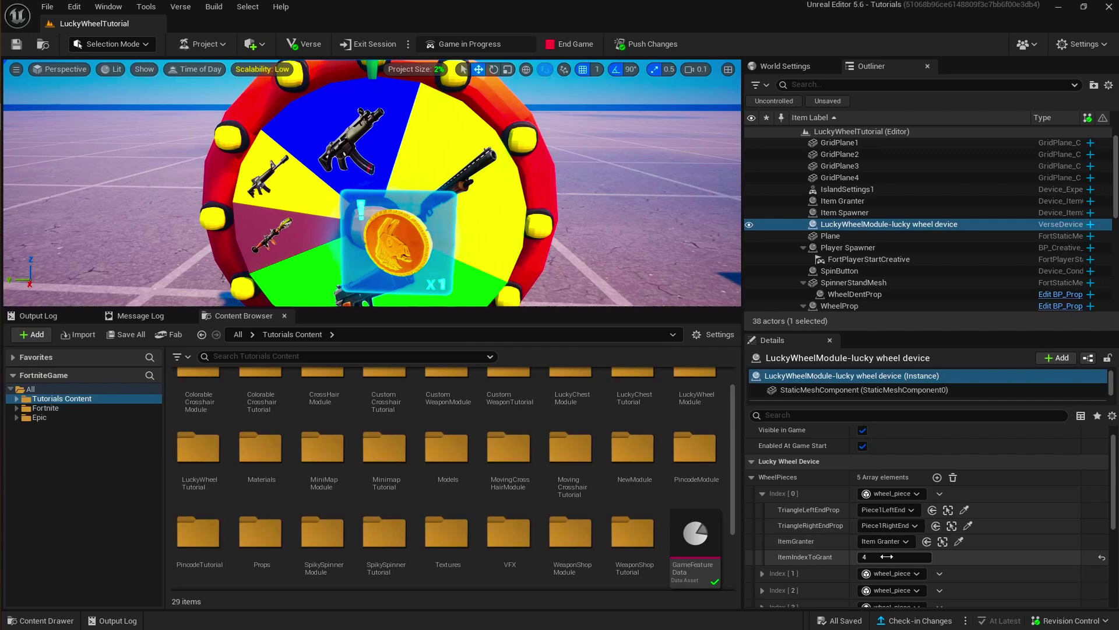
key("s")
right_click_drag(496, 251, 541, 242)
key("w")
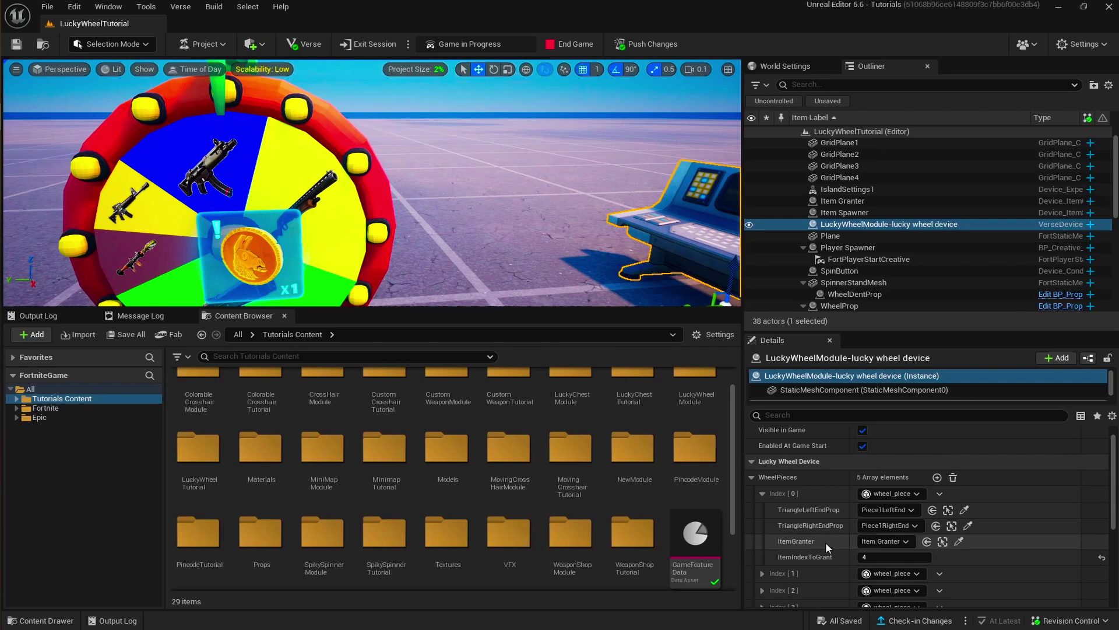
right_click_drag(461, 234, 418, 232)
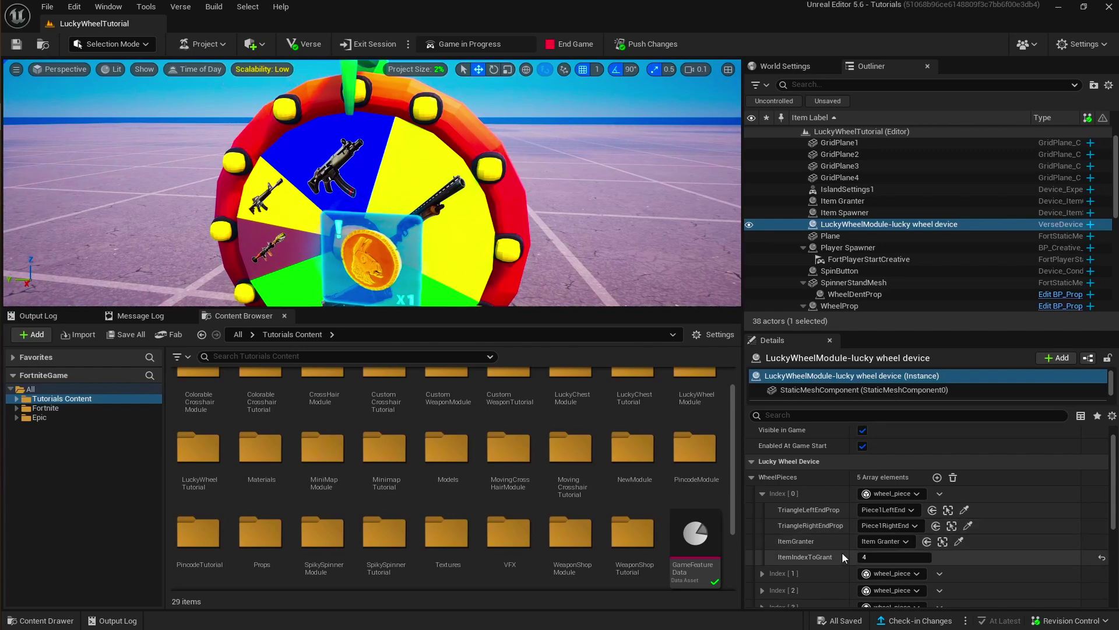
right_click_drag(516, 209, 577, 210)
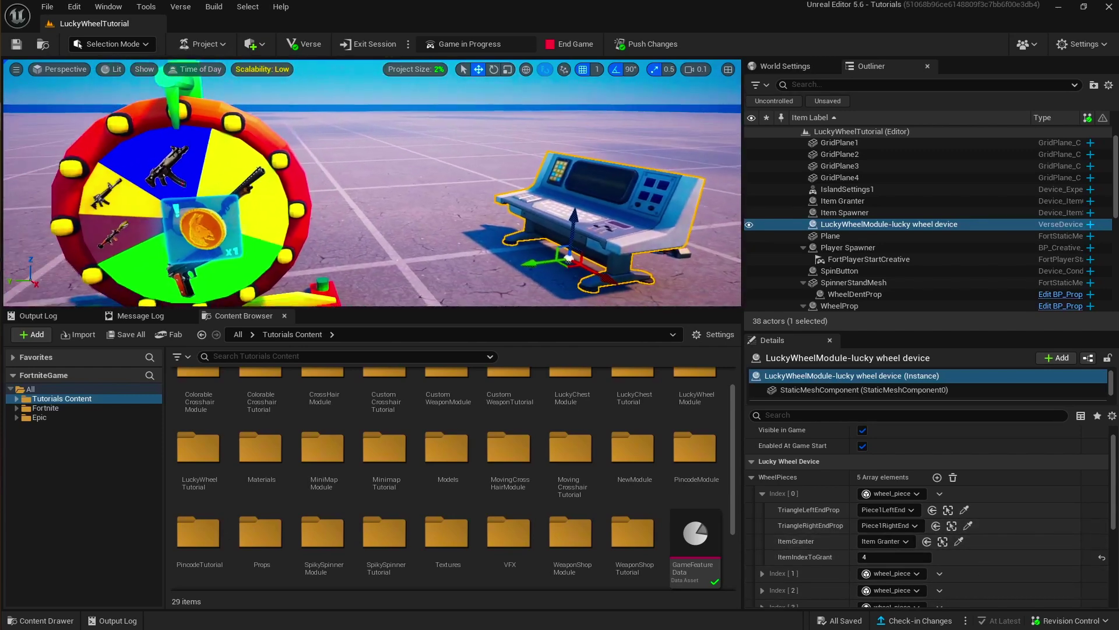
Compare the end props, item granter and item index of the WheelPieces Index [4] entry with the wheel.
scroll(835, 501, "down", 2)
left_click(762, 533)
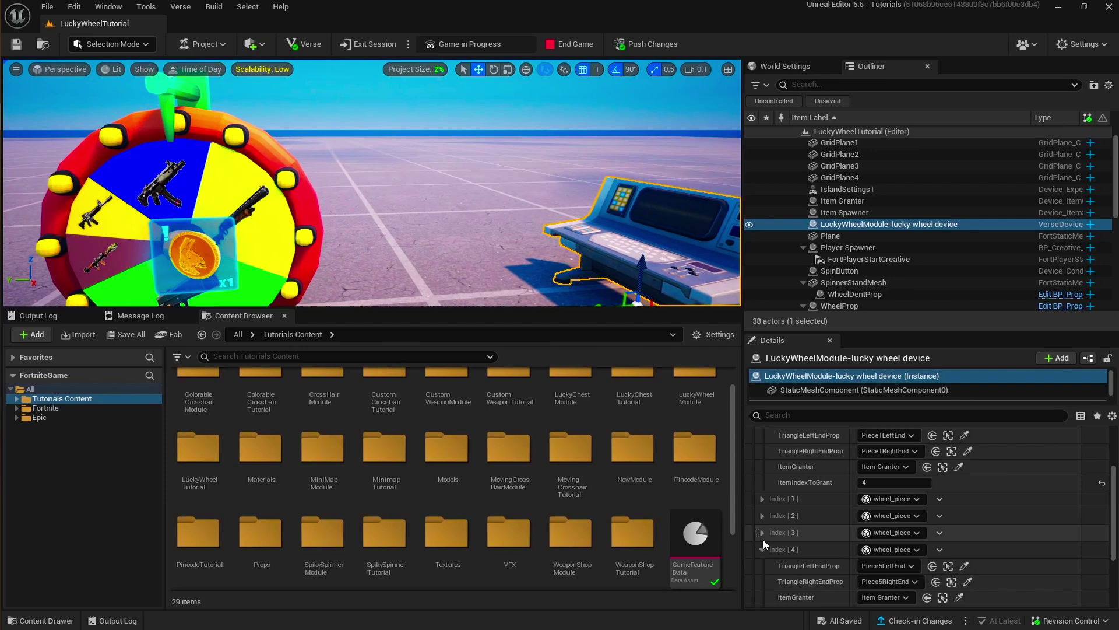
left_click(762, 533)
scroll(894, 499, "up", 1)
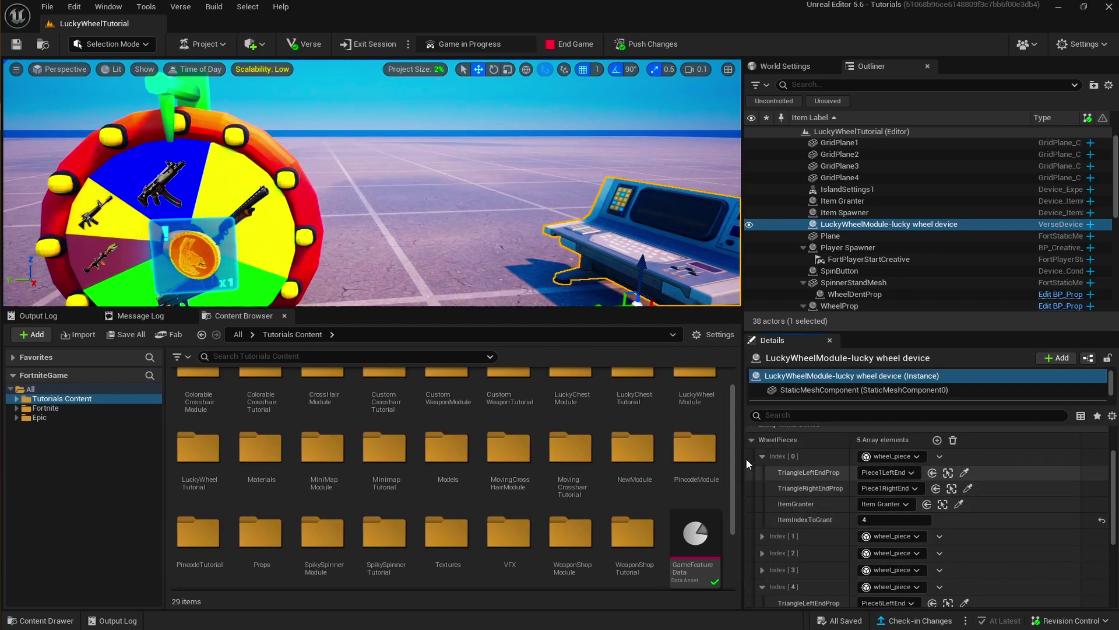
left_click(762, 455)
right_click_drag(671, 215, 609, 227)
Open the LuckyWheelTutorial folder in the project content.
scroll(662, 485, "up", 1)
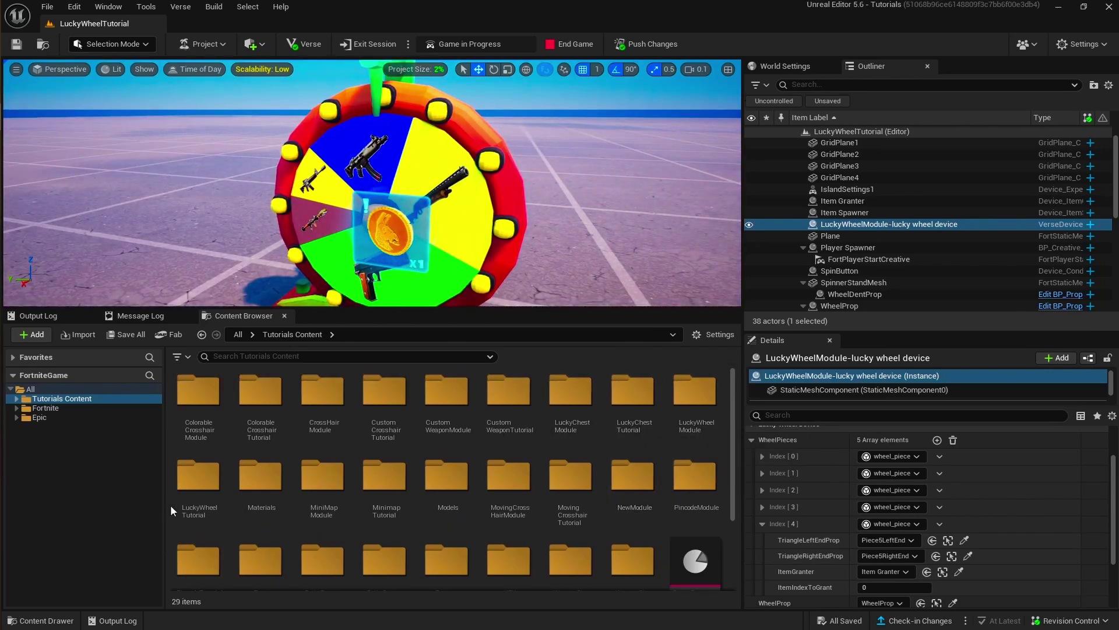
double_click(199, 508)
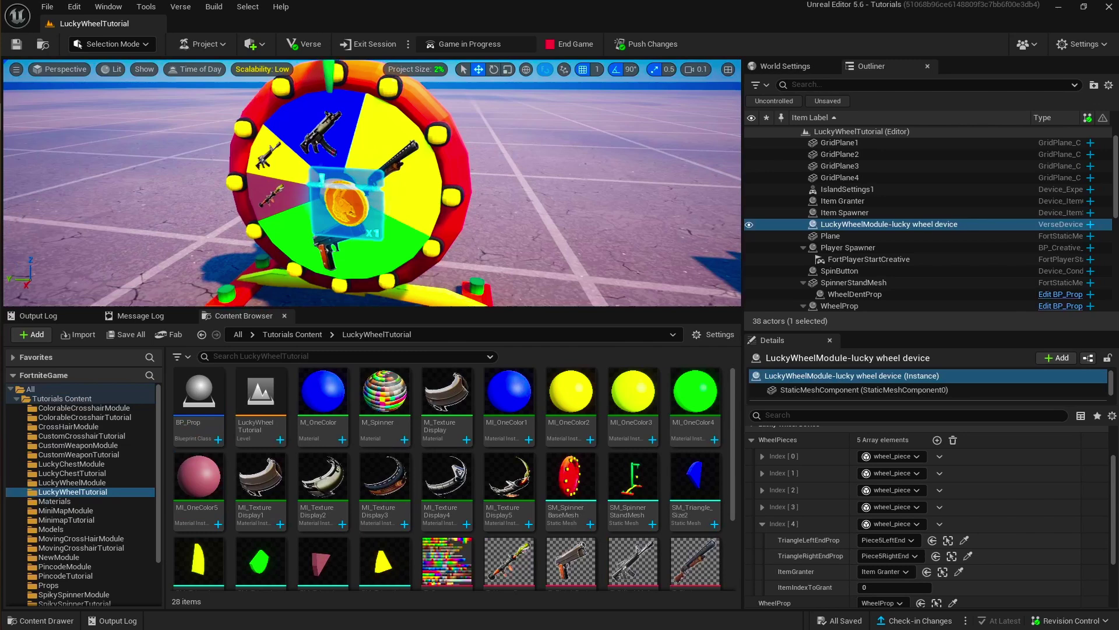
key("w")
right_click_drag(372, 182, 359, 153)
key("s")
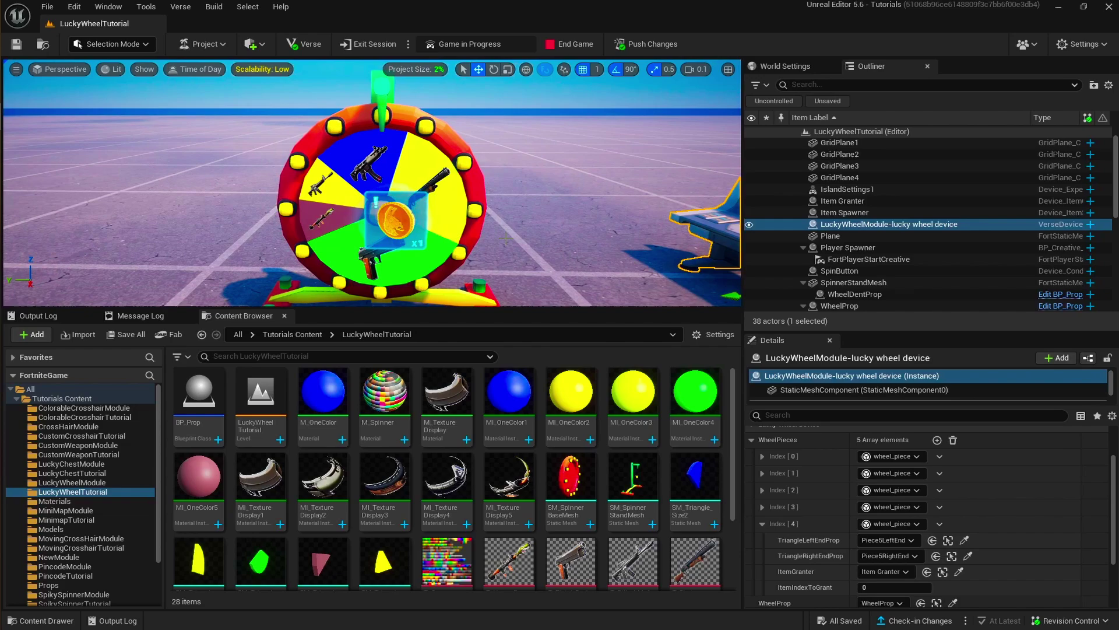
Glance at lucky_wheel_device.verse in Visual Studio Code, return to UEFN and examine the wheel beside the folder's static meshes.
key("alt+Tab")
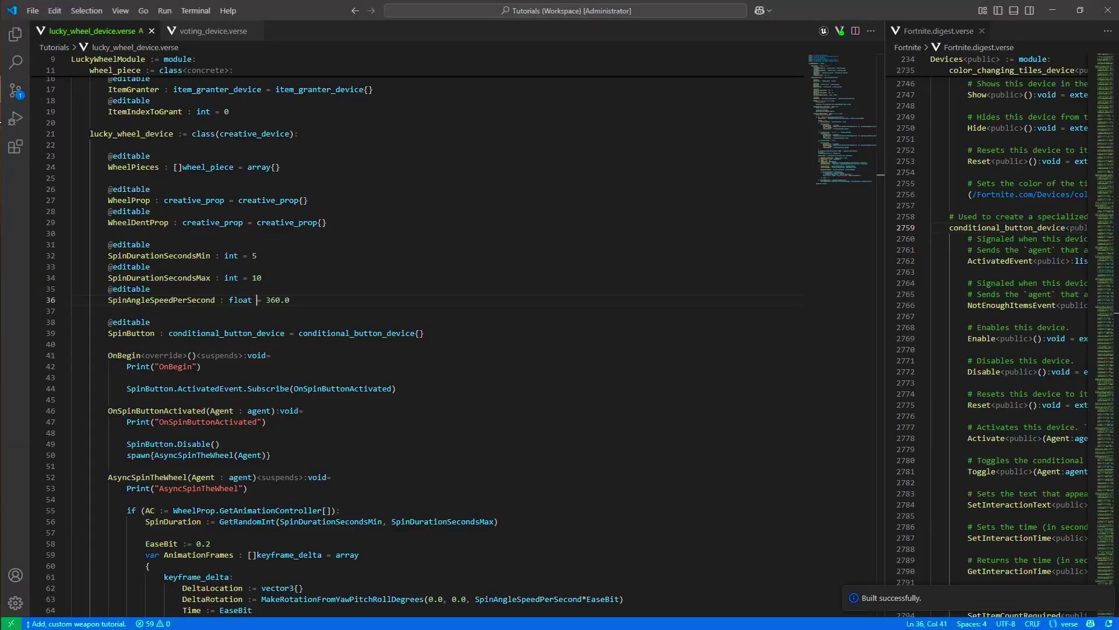
left_click(1049, 12)
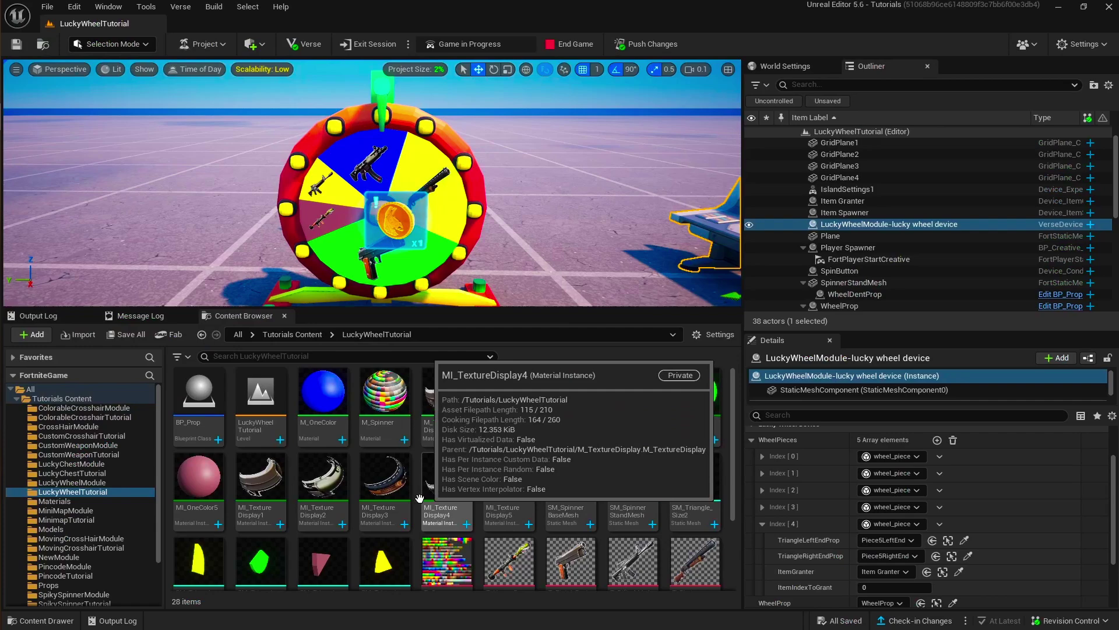
key("w")
mouse_move(402, 234)
right_mouse_down()
mouse_move(404, 294)
mouse_move(402, 248)
right_mouse_up()
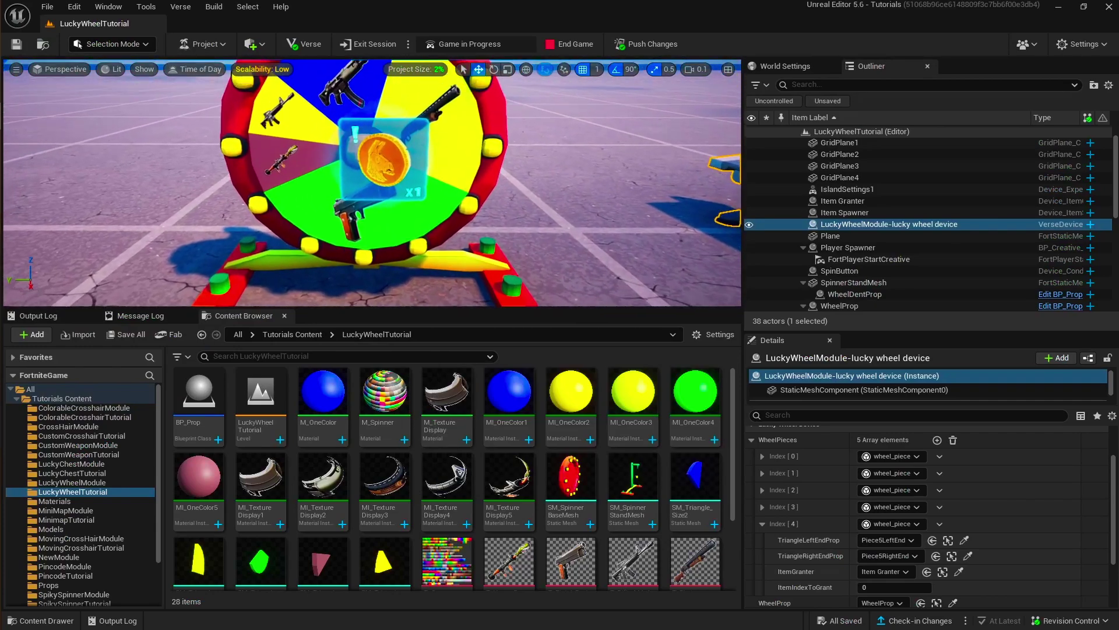
mouse_move(457, 216)
right_mouse_down()
mouse_move(451, 188)
mouse_move(440, 210)
right_mouse_up()
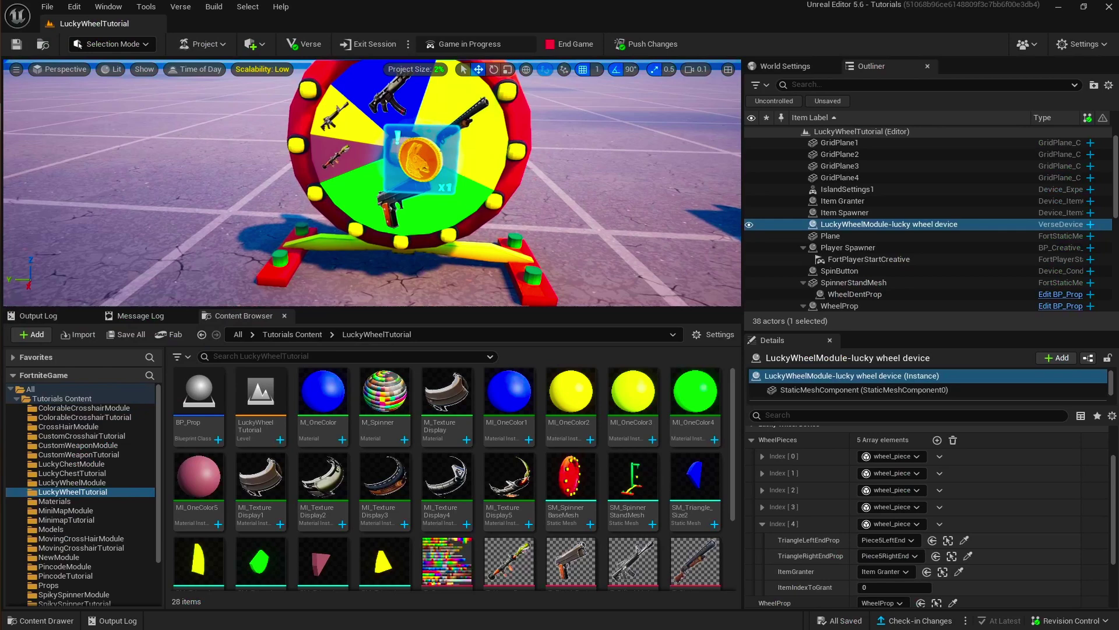
scroll(482, 518, "down", 2)
left_click_drag(484, 517, 407, 496)
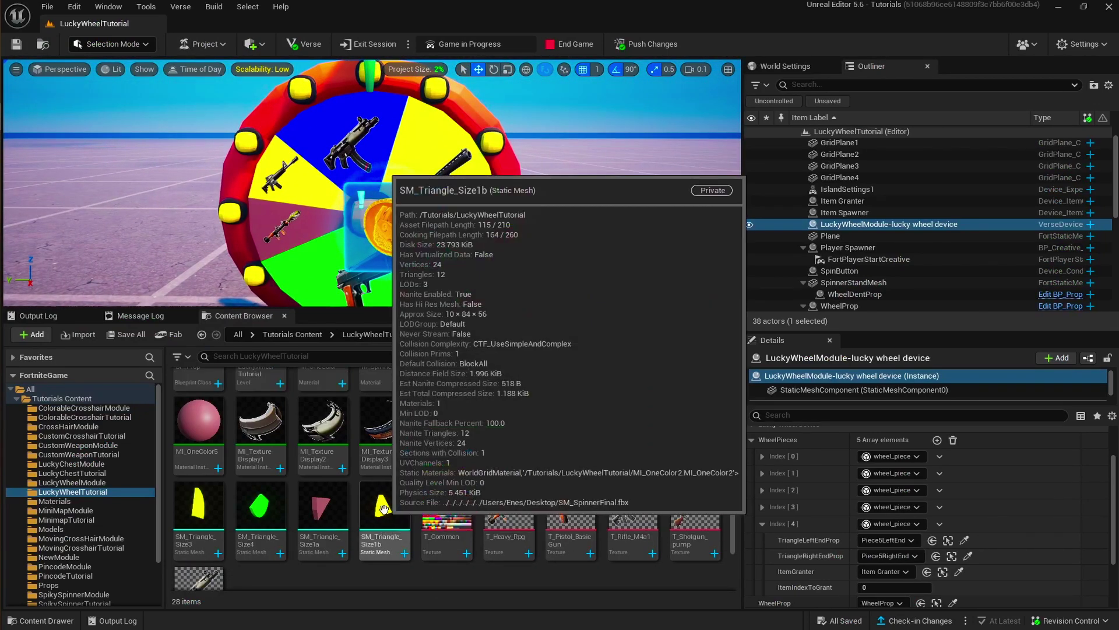
scroll(407, 502, "up", 1)
Place a BP_Prop blueprint on the floor beside the finished wheel and select its static mesh component.
key("s")
right_click_drag(509, 223, 449, 283)
scroll(447, 480, "up", 1)
scroll(445, 260, "up", 3)
scroll(445, 263, "down", 3)
key("s")
key("w")
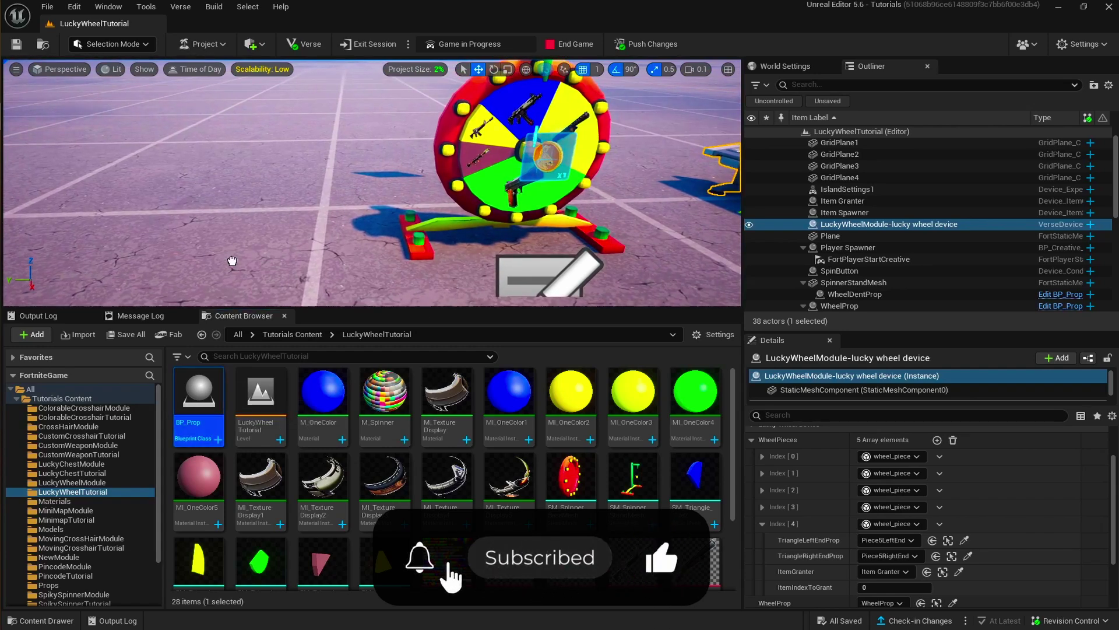
left_click_drag(238, 242, 236, 242)
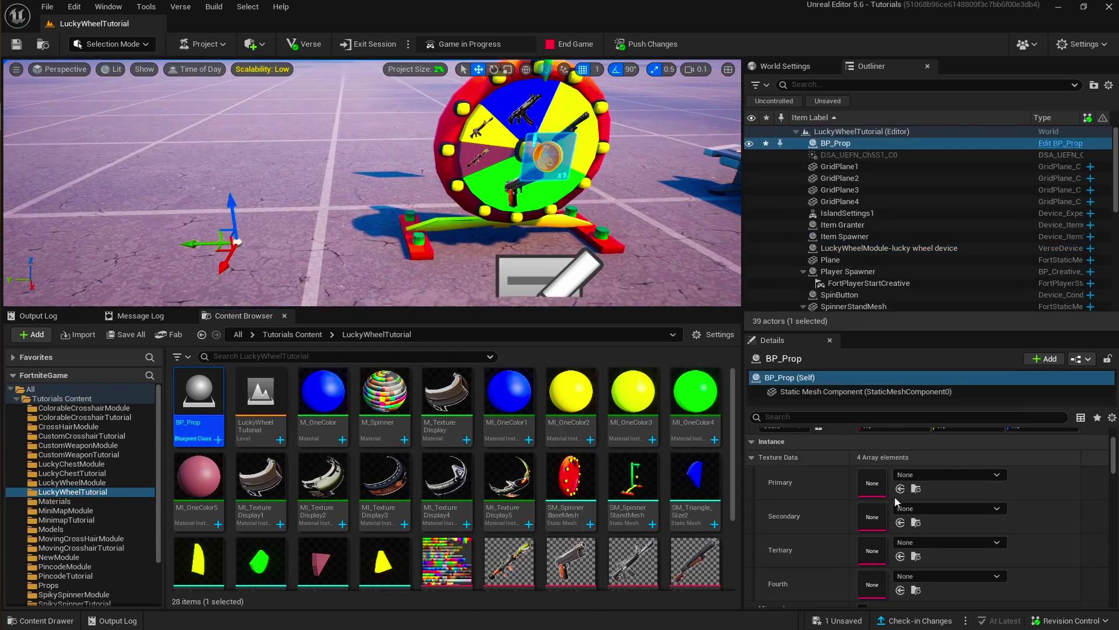
left_click(839, 391)
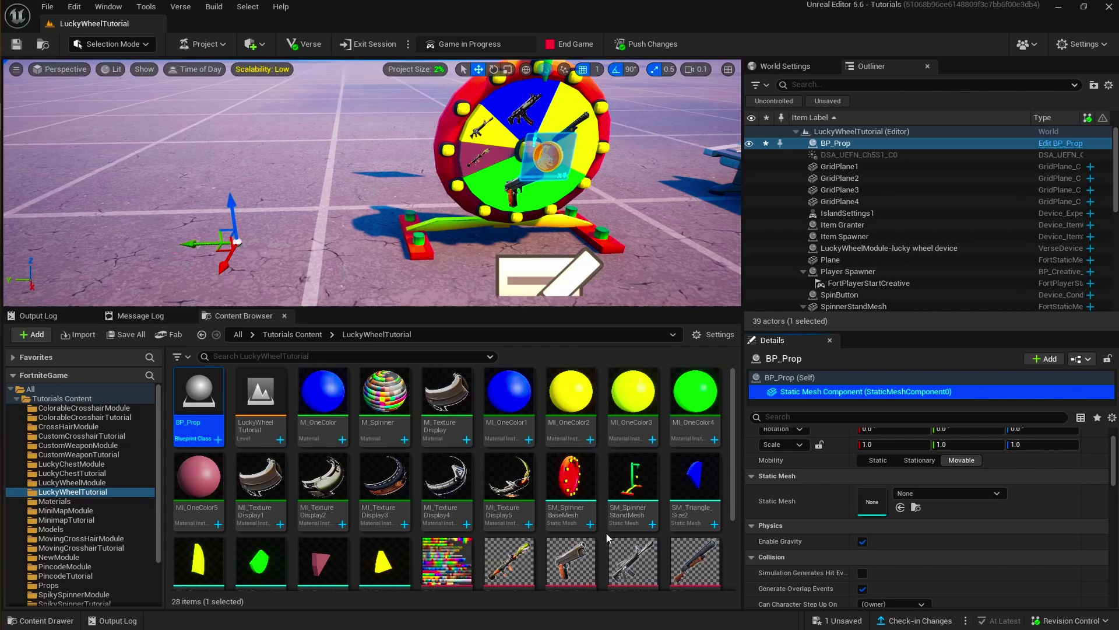
Place the SM_SpinnerStandMesh static mesh in the level beside the finished wheel.
left_click_drag(611, 514, 134, 102)
mouse_move(134, 103)
right_mouse_down()
mouse_move(94, 81)
mouse_move(122, 86)
right_mouse_up()
right_click_drag(522, 253, 491, 265)
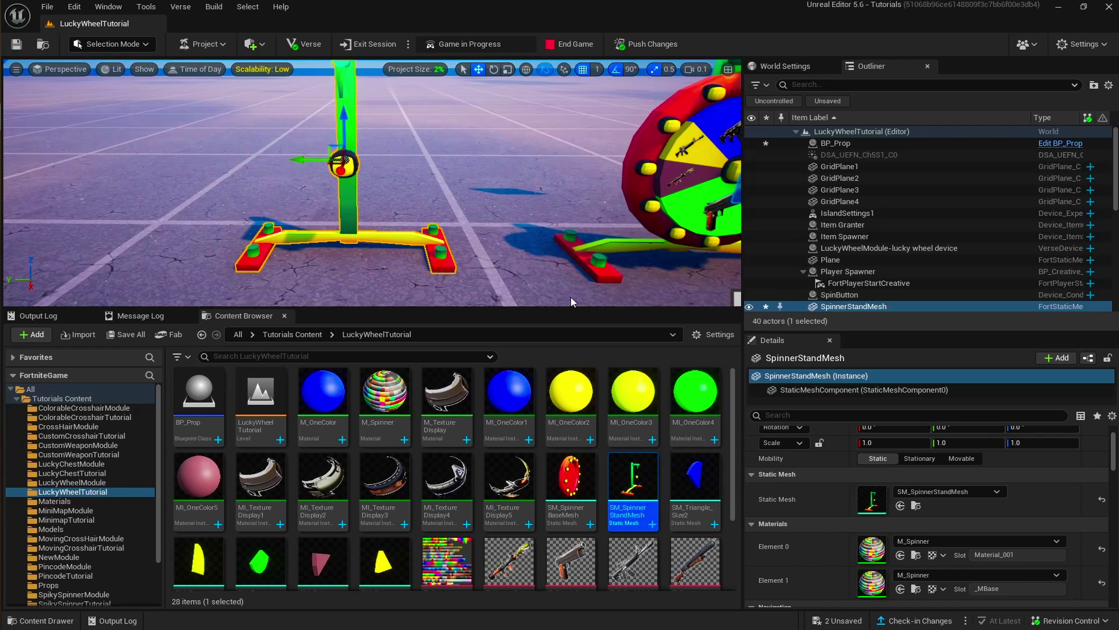
Assign SM_SpinnerBaseMesh to the BP_Prop's static mesh component and raise the prop to a Z location of about 104.
left_click(864, 144)
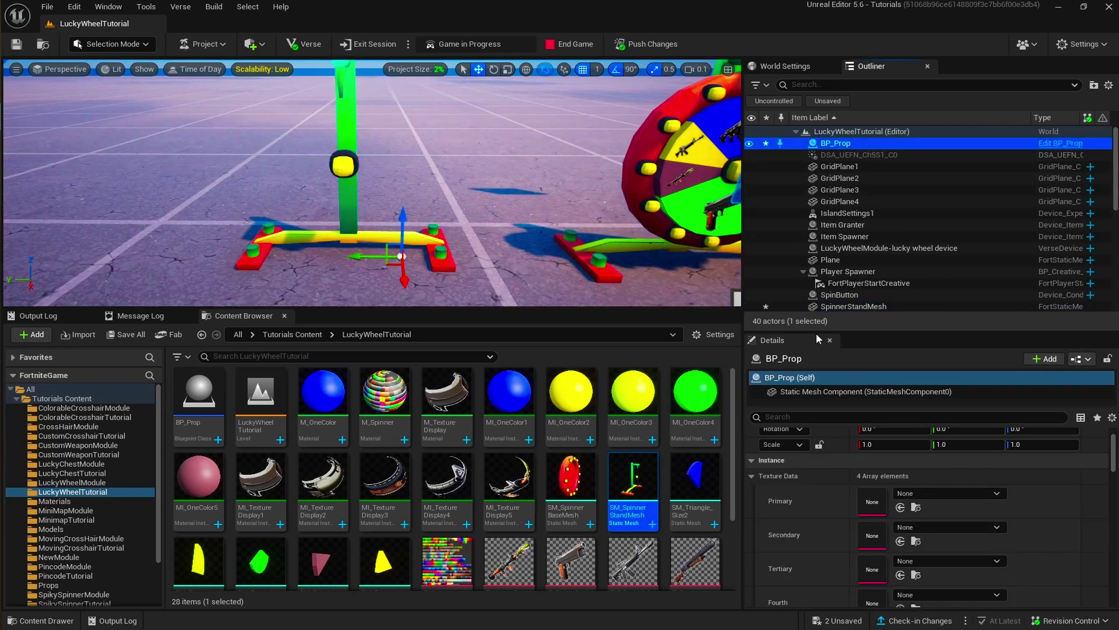
left_click(837, 392)
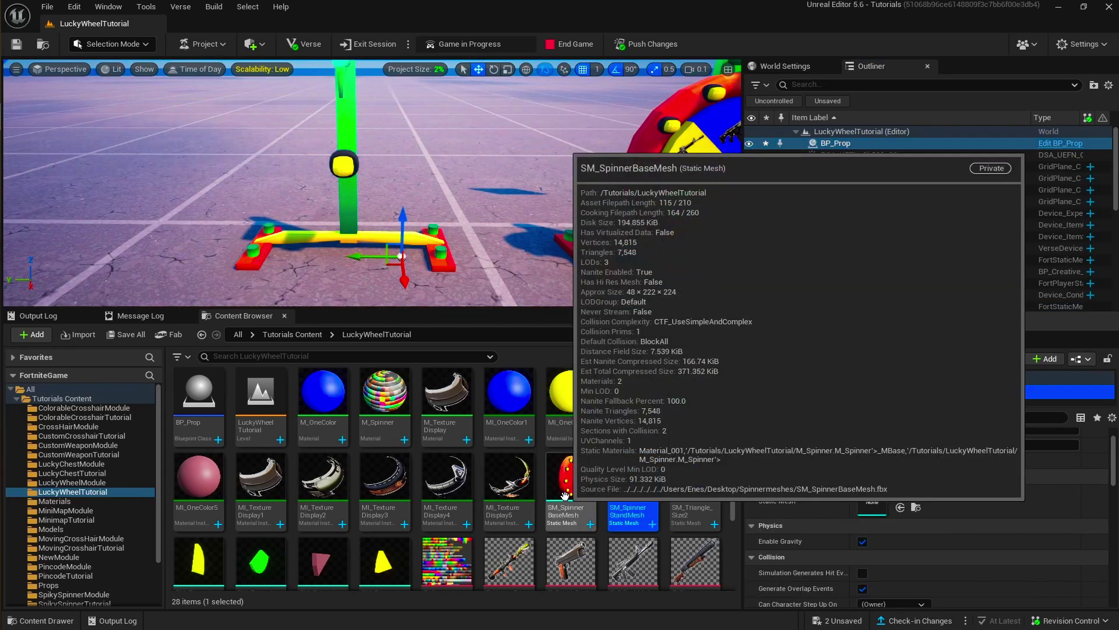
left_click_drag(563, 496, 873, 500)
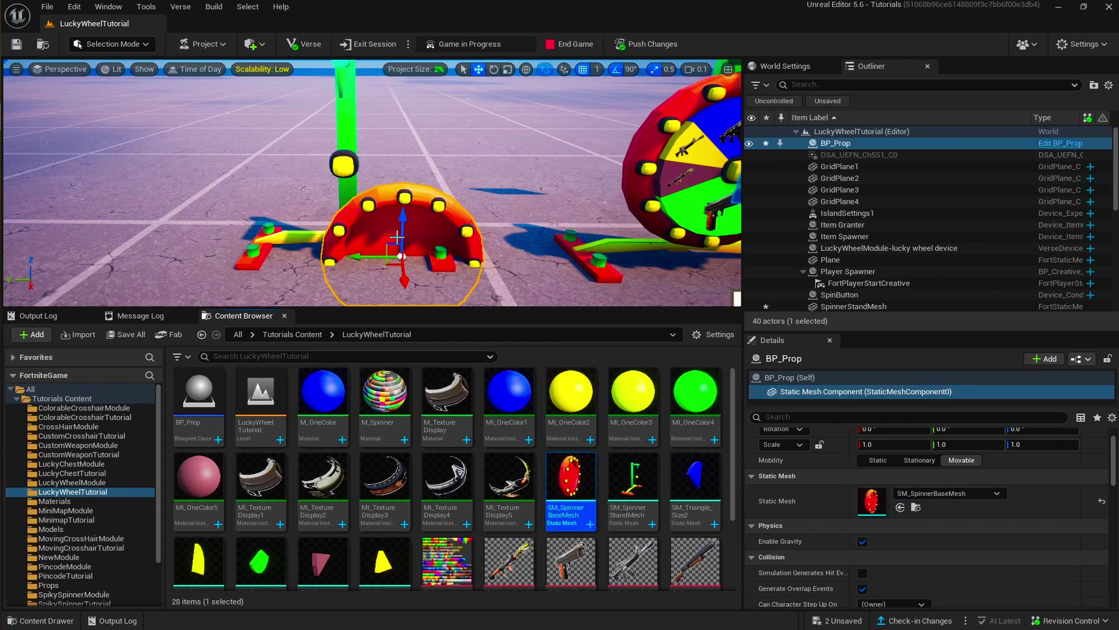
left_click_drag(397, 236, 404, 162)
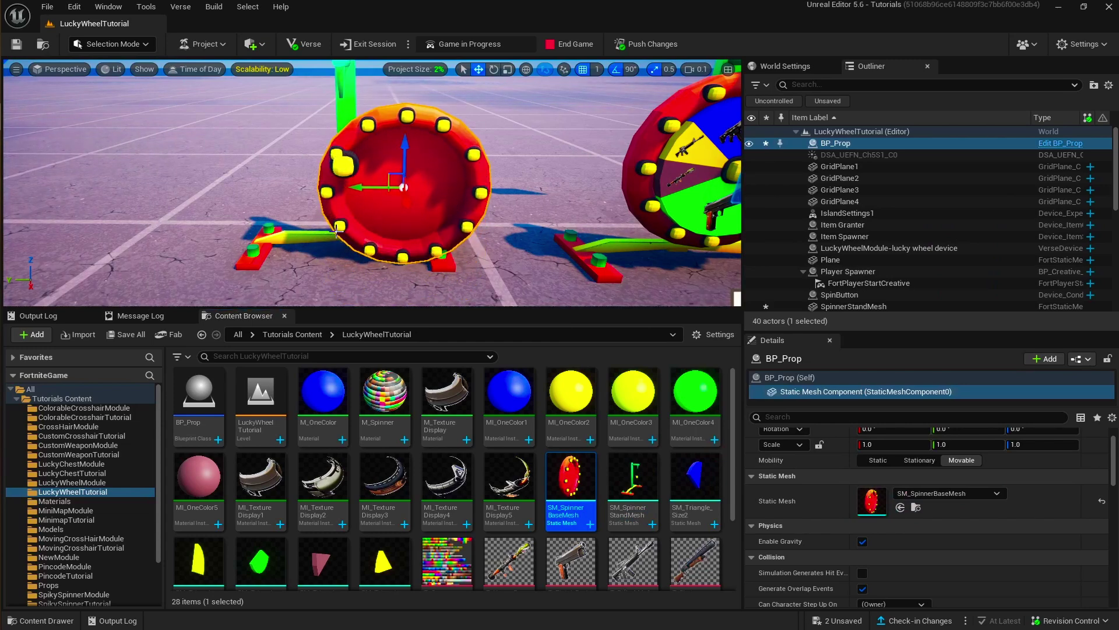
right_click_drag(336, 232, 308, 277)
Open the BP_Prop asset in the full blueprint editor, inspect its parent class and static mesh component, and close it.
left_click(212, 405)
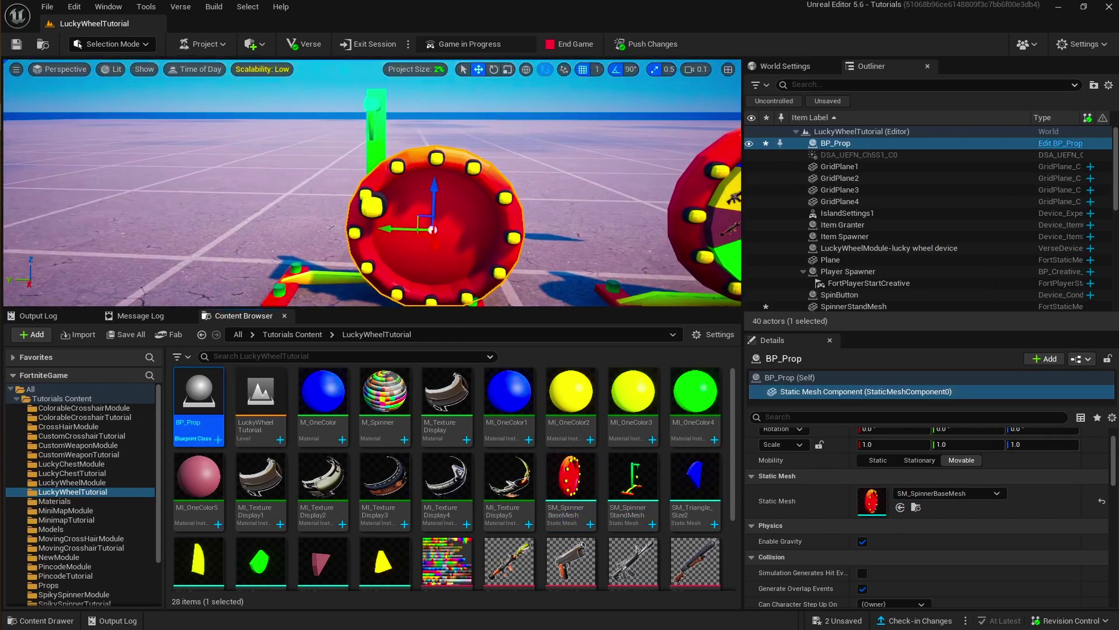
left_click_drag(0, 111, 746, 89)
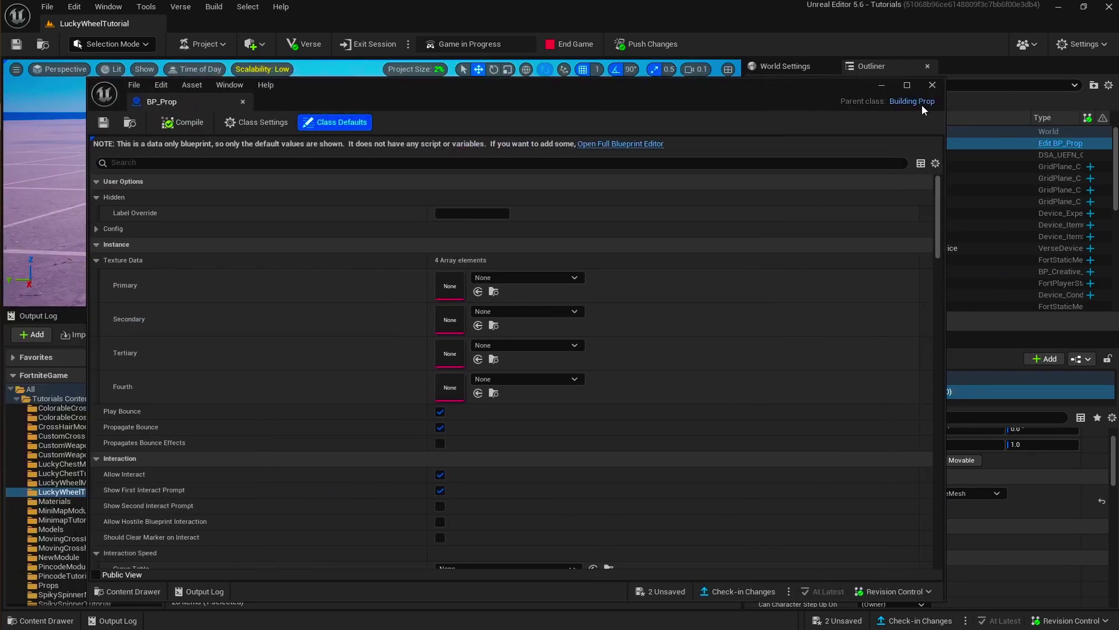
left_click(640, 145)
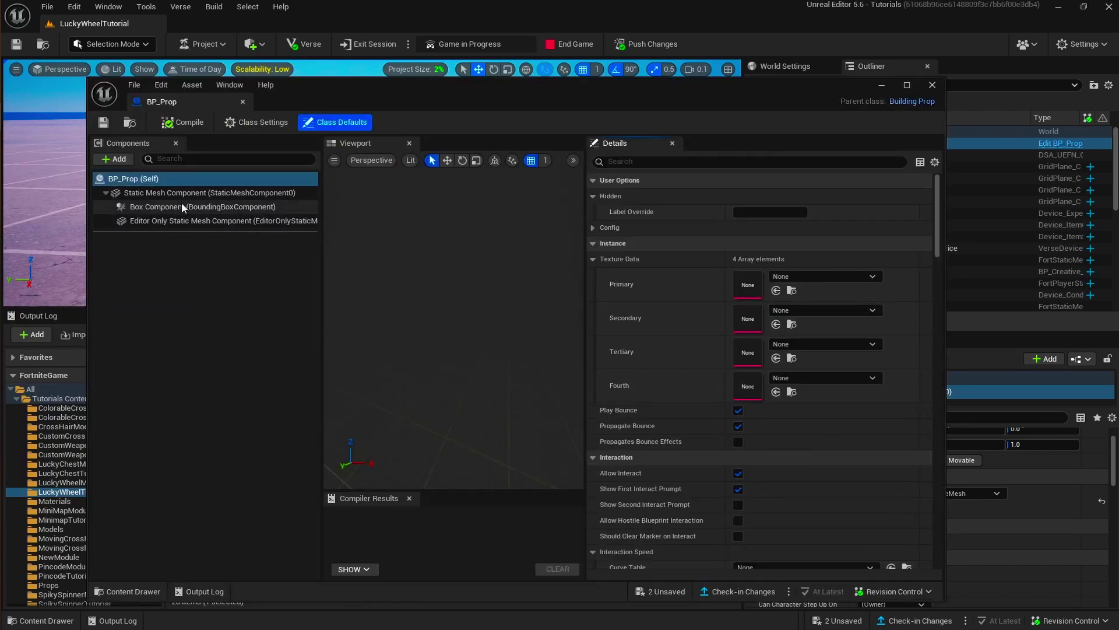
left_click(188, 221)
left_click(193, 193)
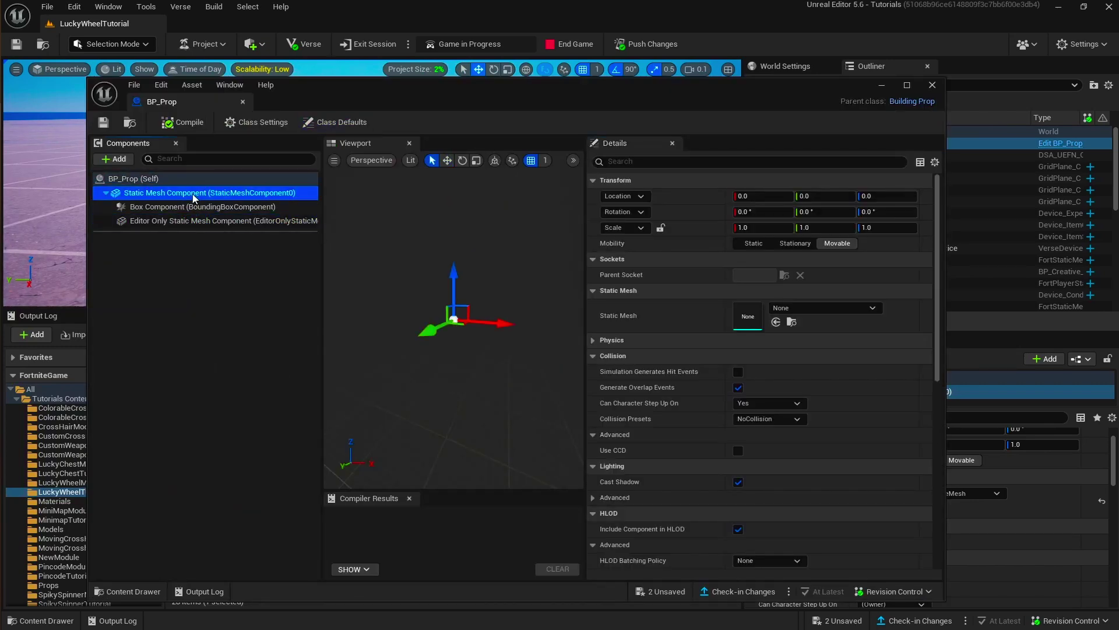
left_click(931, 86)
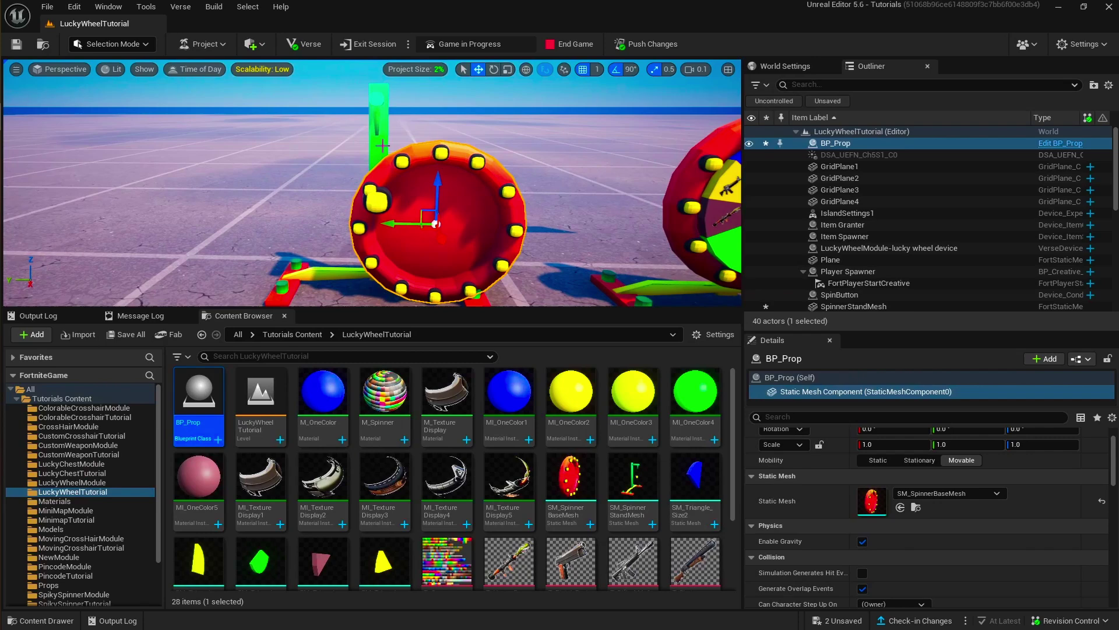
Copy the new spinner stand's location (-145, 443, 141) onto the BP_Prop wheel base.
left_click(853, 306)
scroll(826, 450, "up", 2)
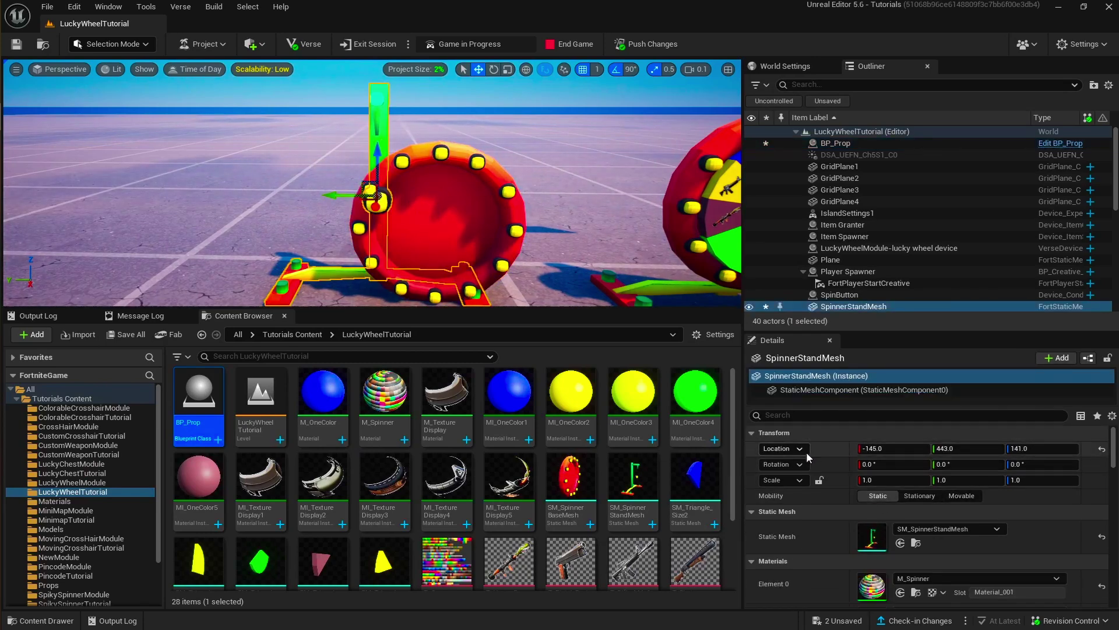
right_click(807, 452)
left_click(824, 476)
left_click(407, 191)
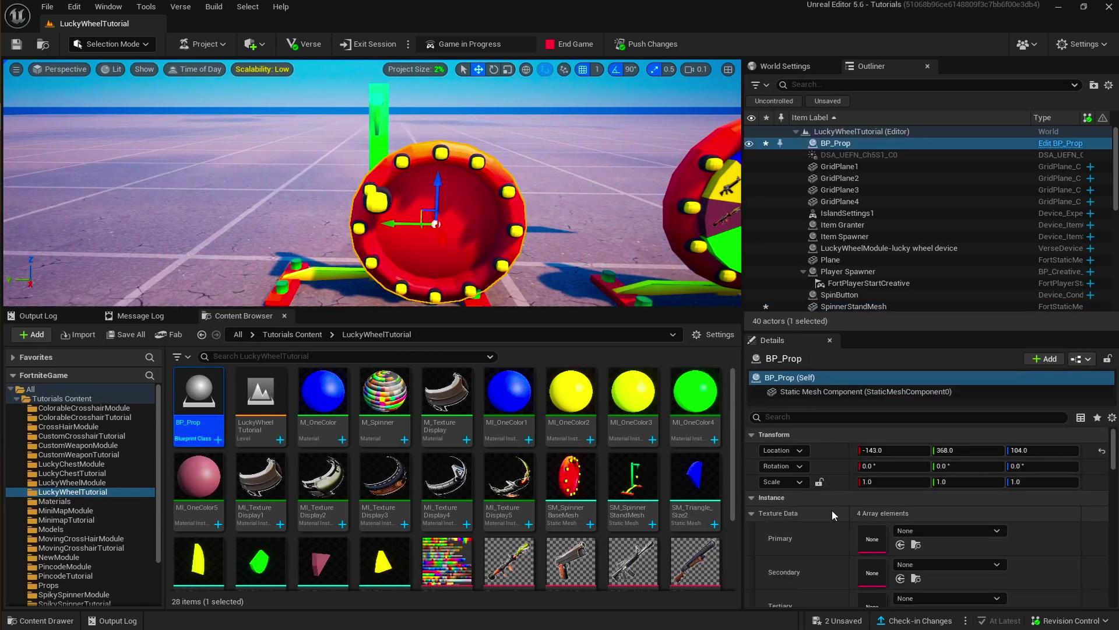
right_click(799, 453)
left_click(817, 488)
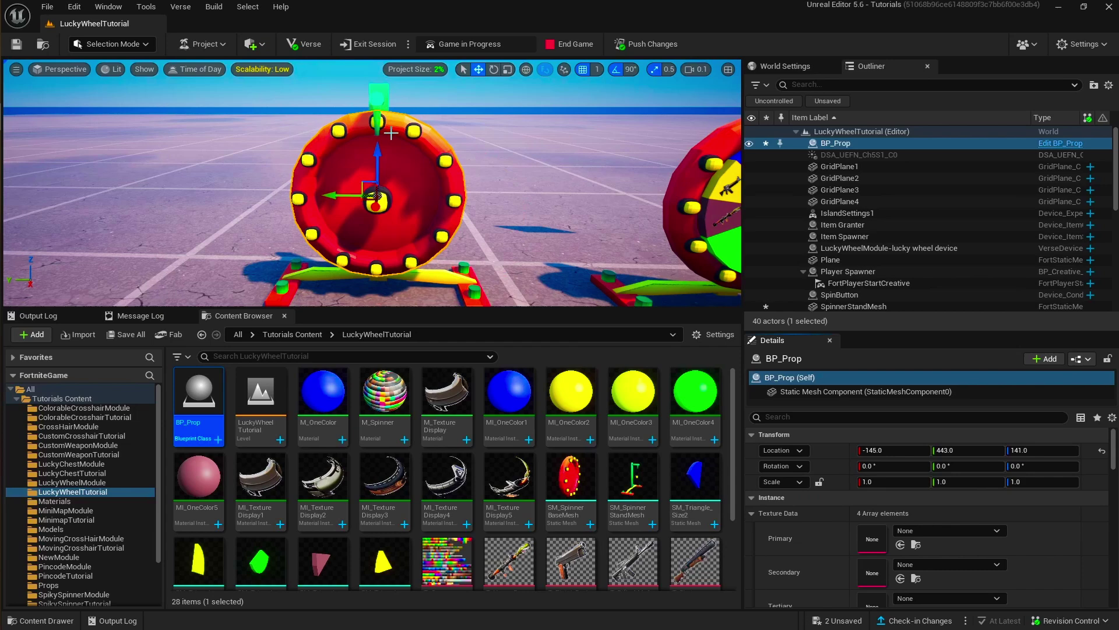
left_click(379, 105)
left_click(394, 176)
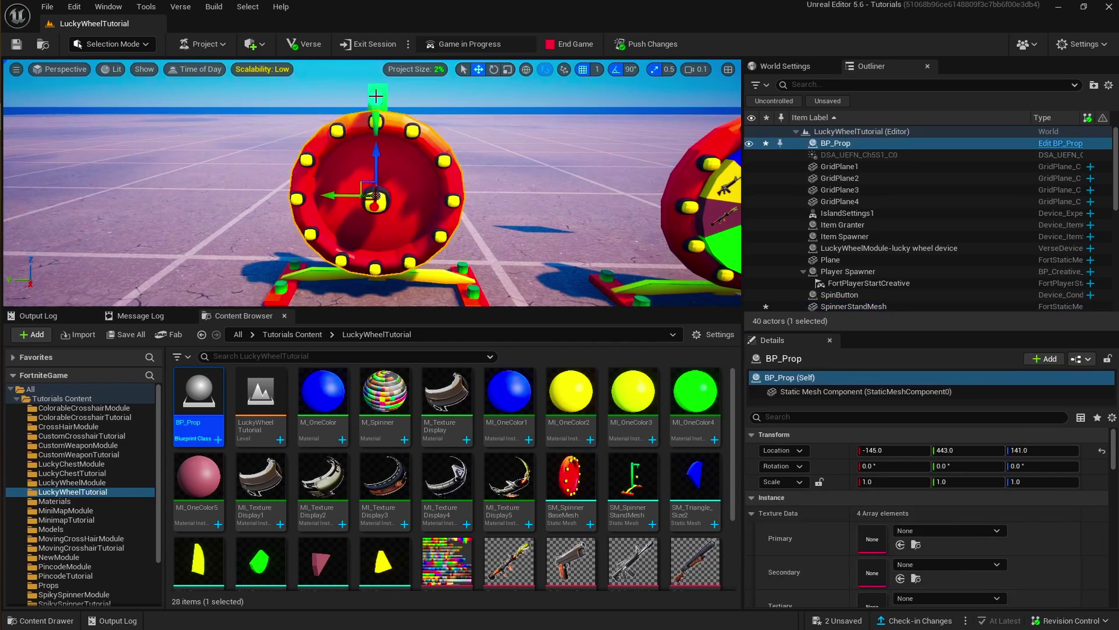
left_click(416, 225)
left_click(435, 204)
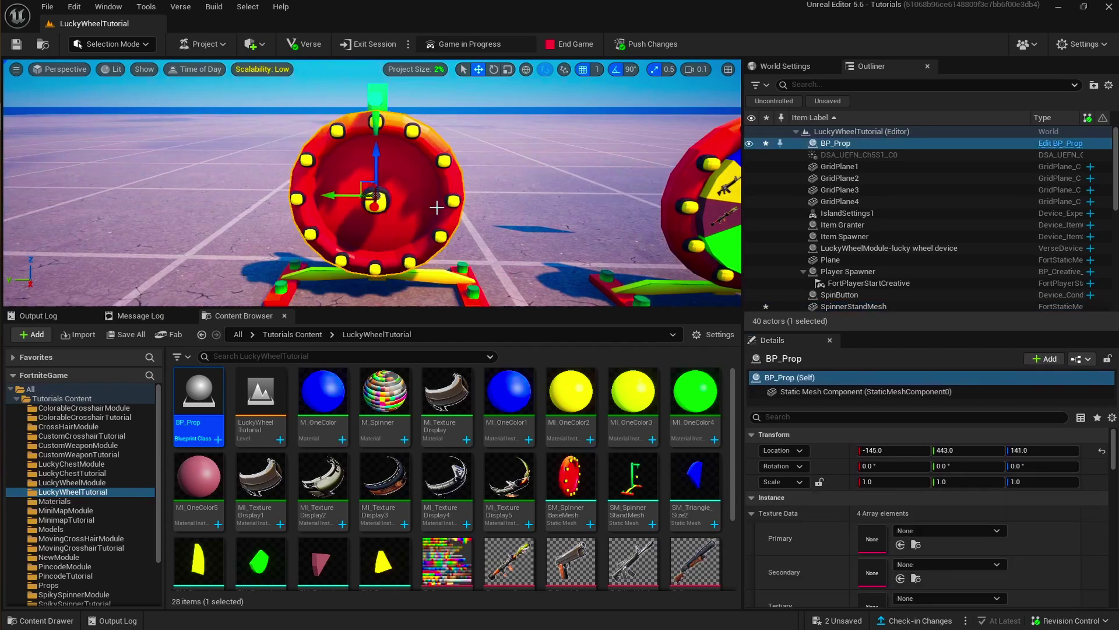
mouse_move(436, 207)
right_mouse_down()
mouse_move(437, 239)
mouse_move(430, 204)
mouse_move(485, 199)
mouse_move(434, 207)
right_mouse_up()
key("f")
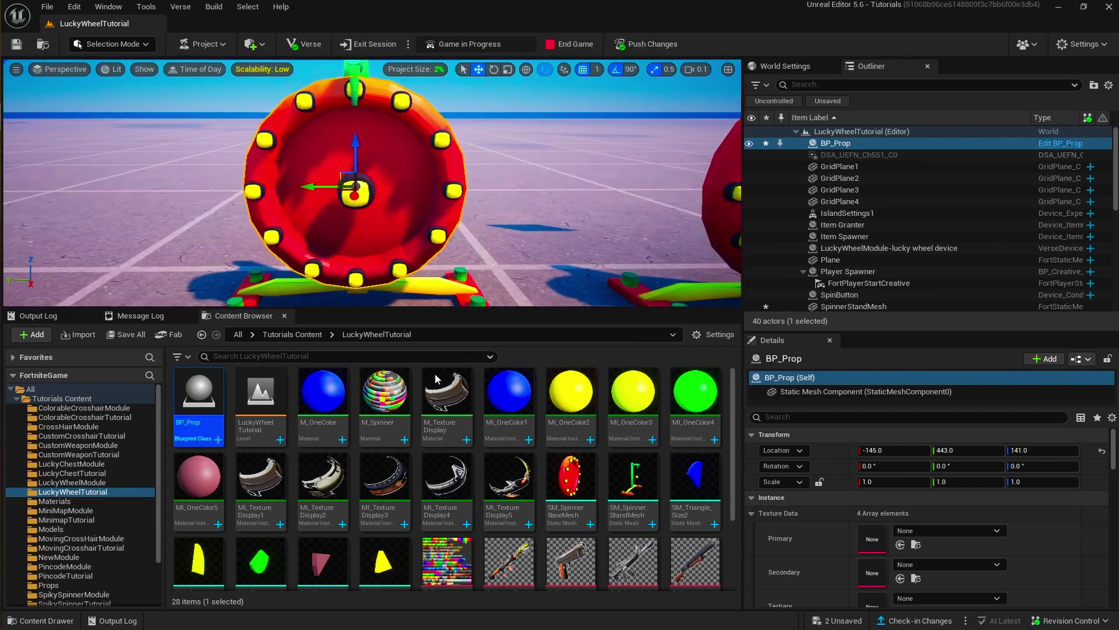
Place the SM_Triangle_Size1a mesh at the new wheel base and a second BP_Prop on the floor beside it.
left_click_drag(322, 561, 335, 241)
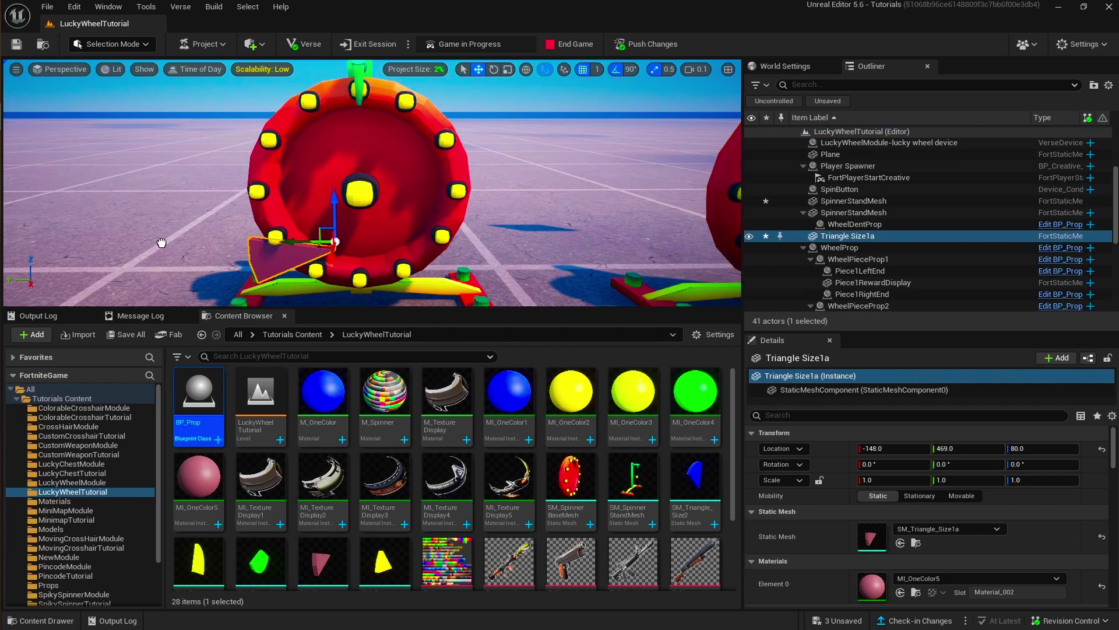
left_click_drag(162, 243, 153, 247)
left_click(276, 257)
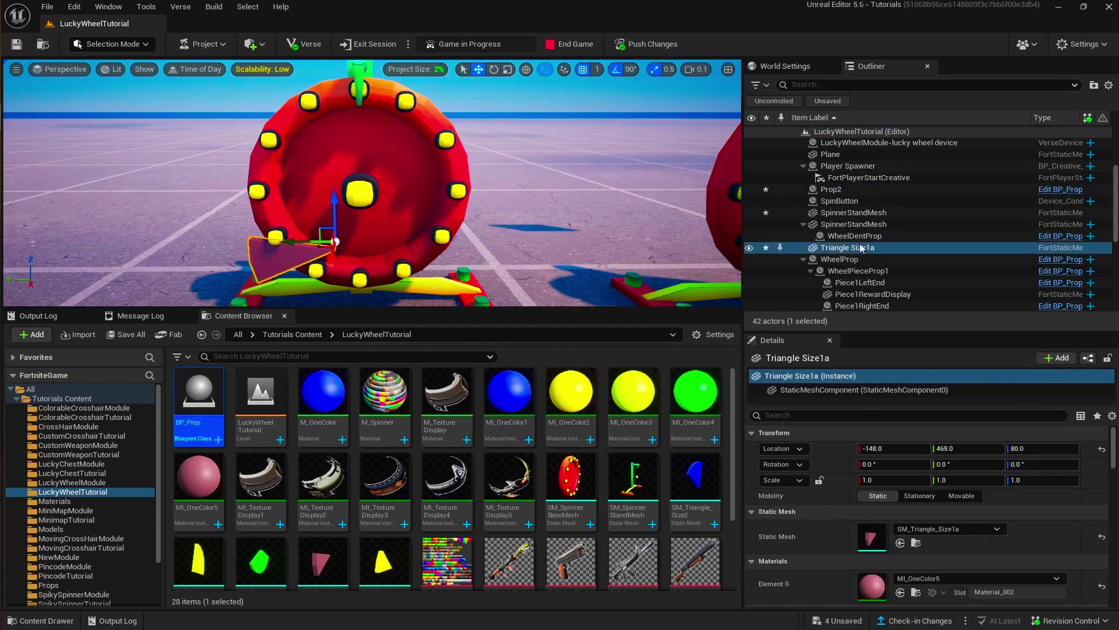
scroll(839, 241, "up", 3)
left_click(828, 248)
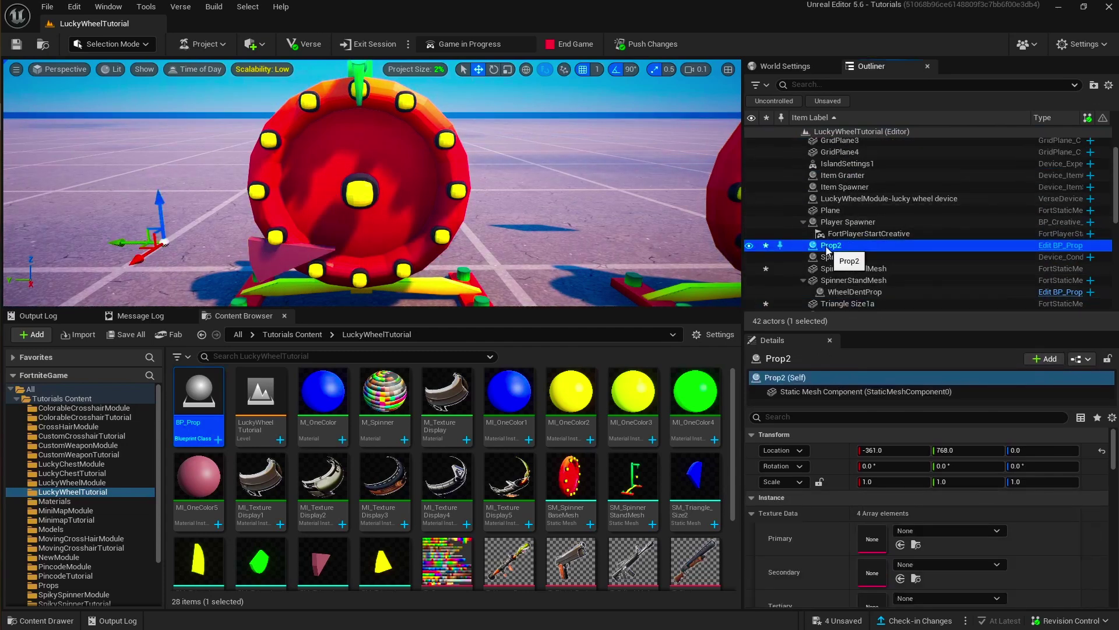
scroll(856, 286, "down", 1)
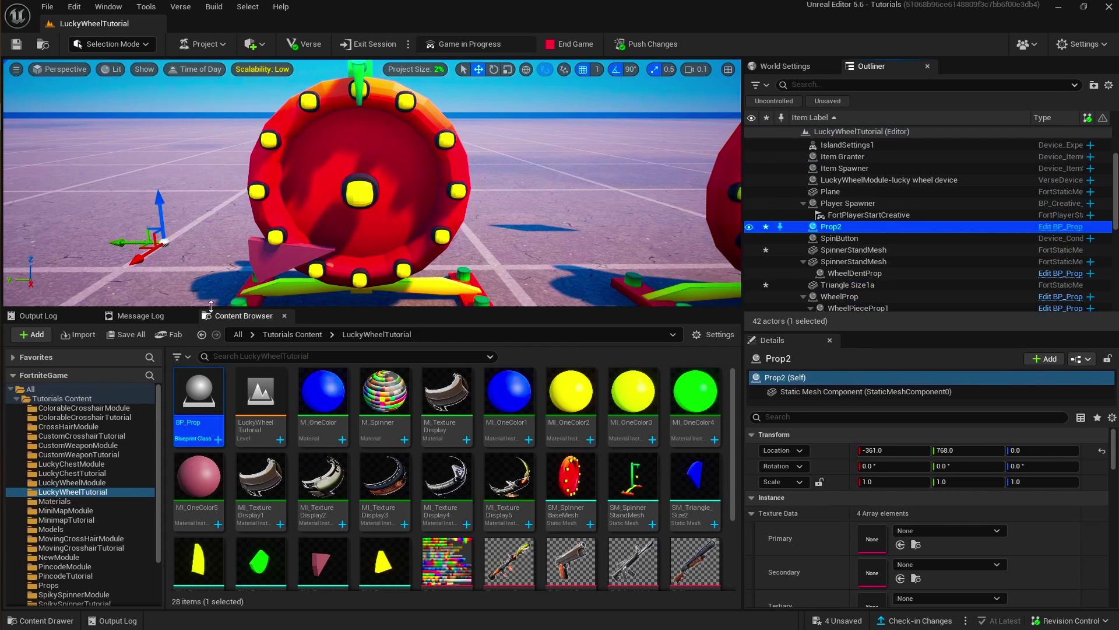
Delete the loose Triangle Size1a mesh and assign SM_Triangle_Size1a to Prop2's static mesh component.
left_click(856, 286)
key("Delete")
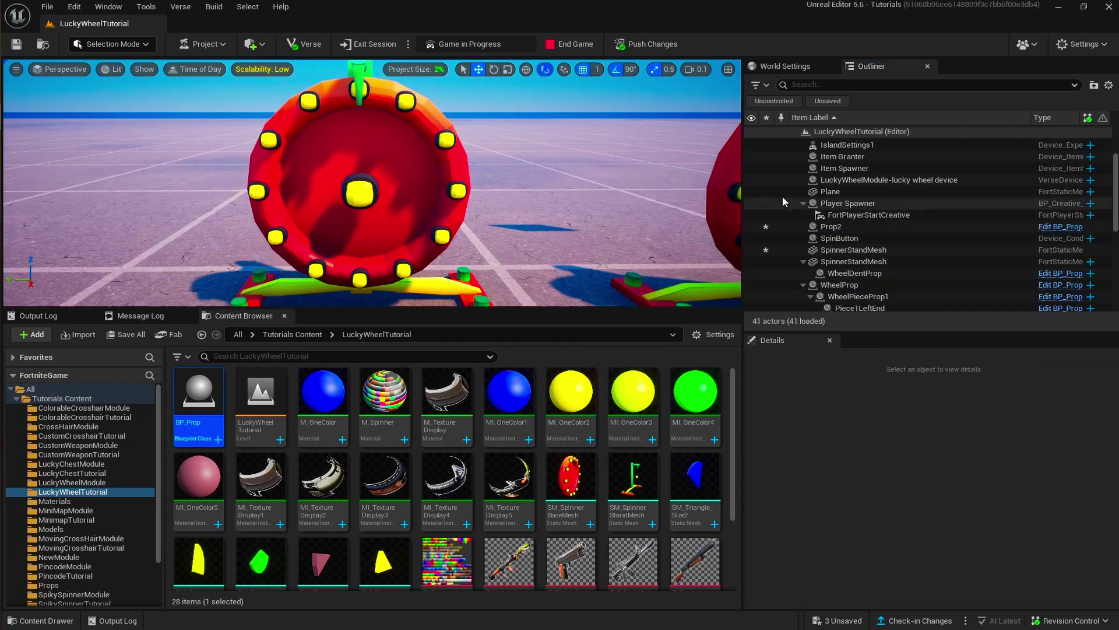
left_click(831, 228)
left_click(886, 392)
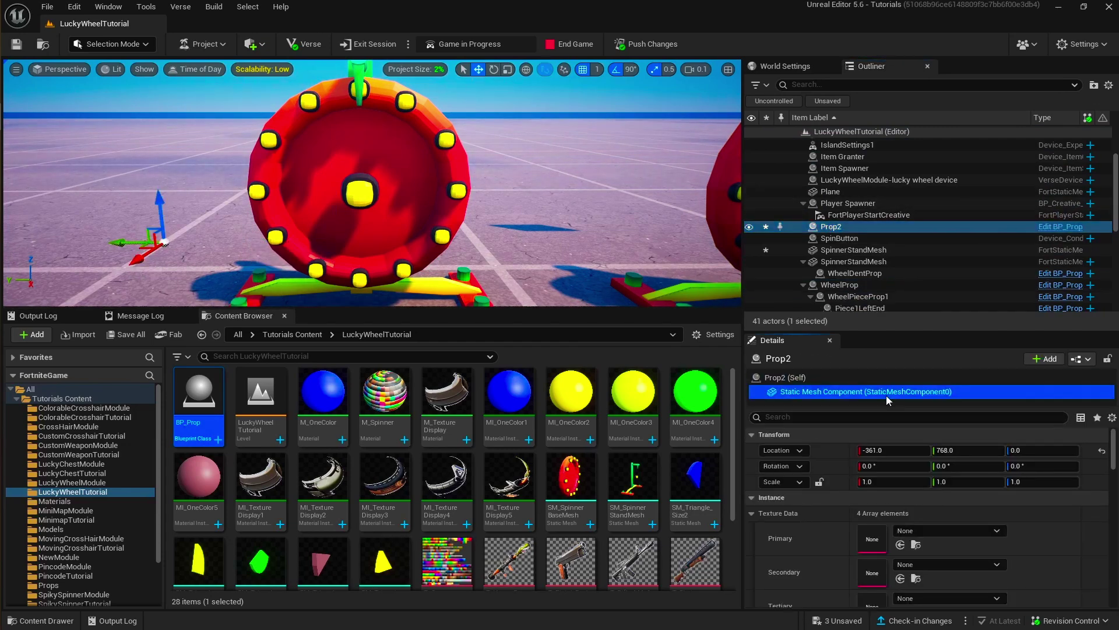
left_click_drag(322, 561, 911, 533)
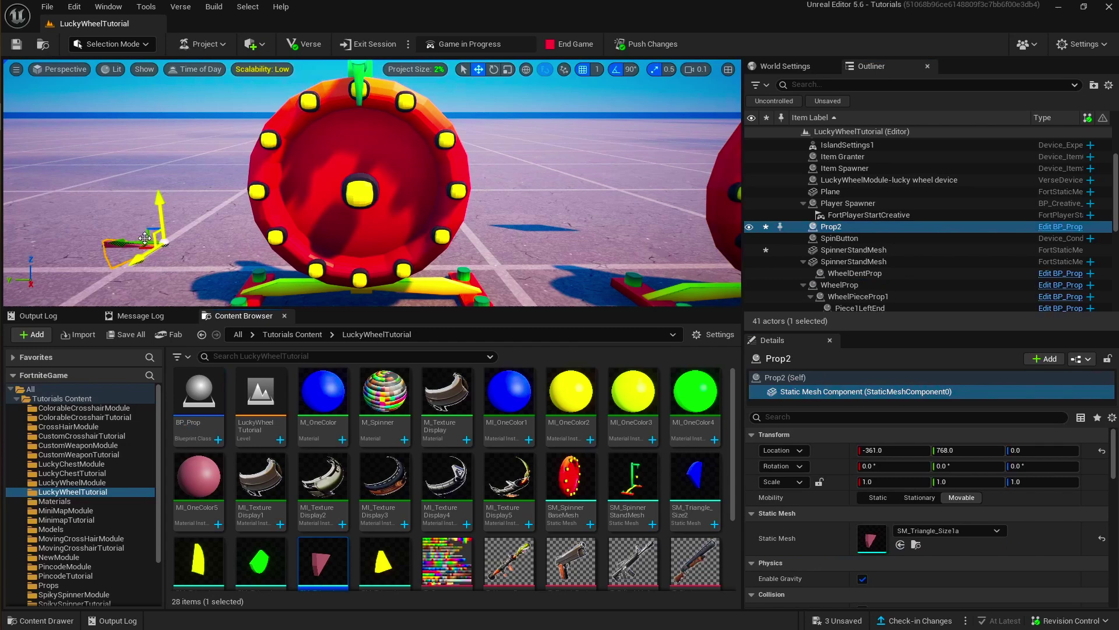
Move the triangle prop in front of the new wheel's lower edge, to a location of about (-113, 459, 85).
left_click_drag(152, 228, 292, 255)
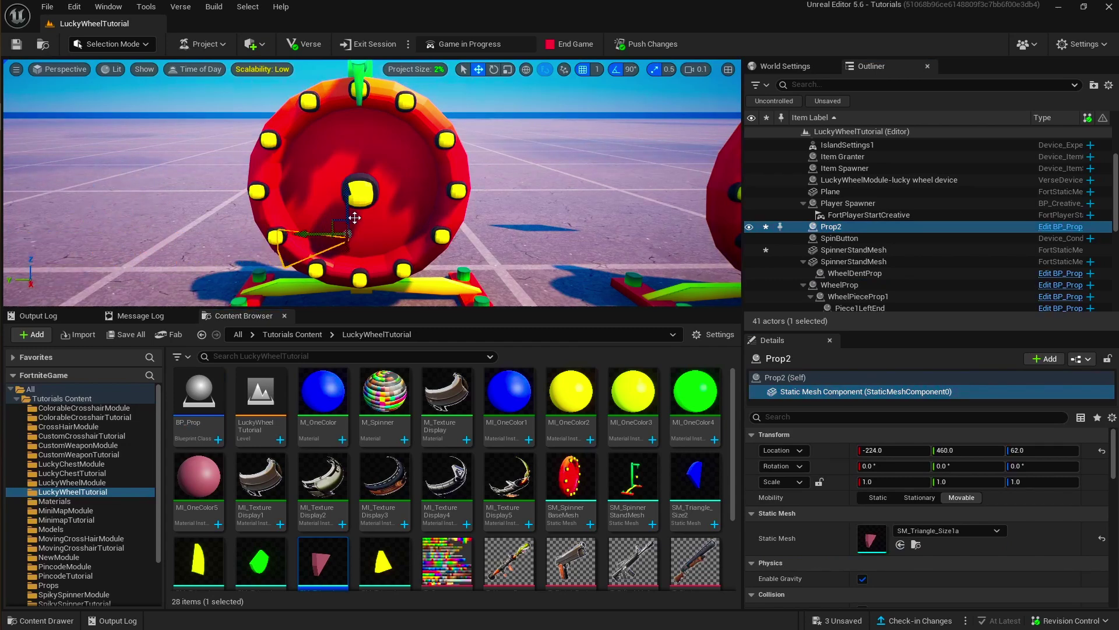
right_click_drag(341, 215, 334, 217)
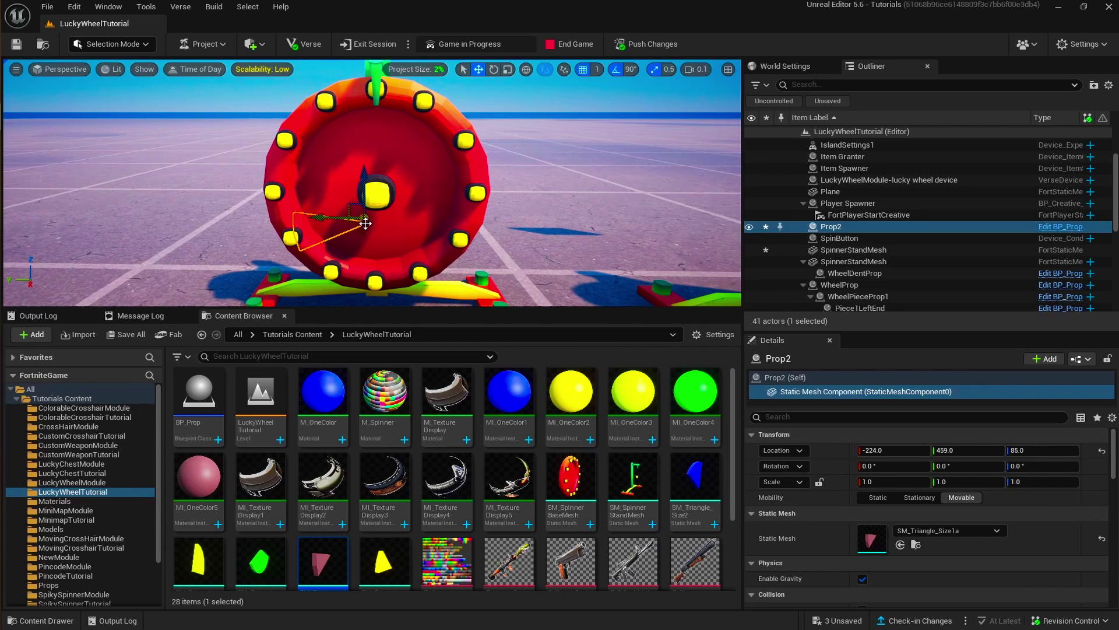
left_click_drag(362, 235, 324, 282)
left_click(408, 213)
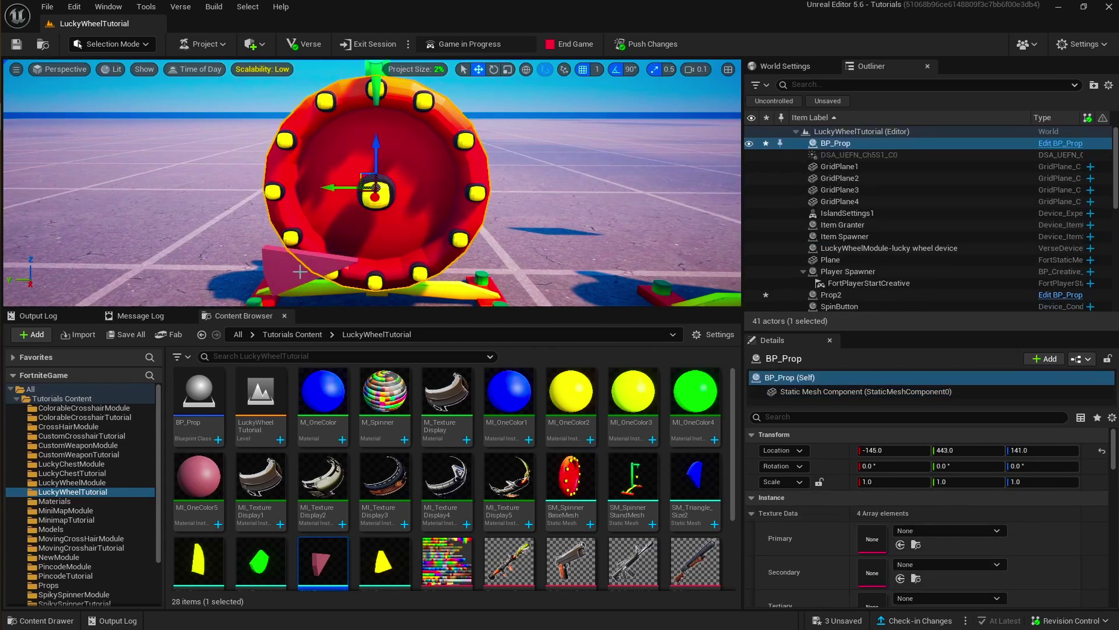
left_click(300, 272)
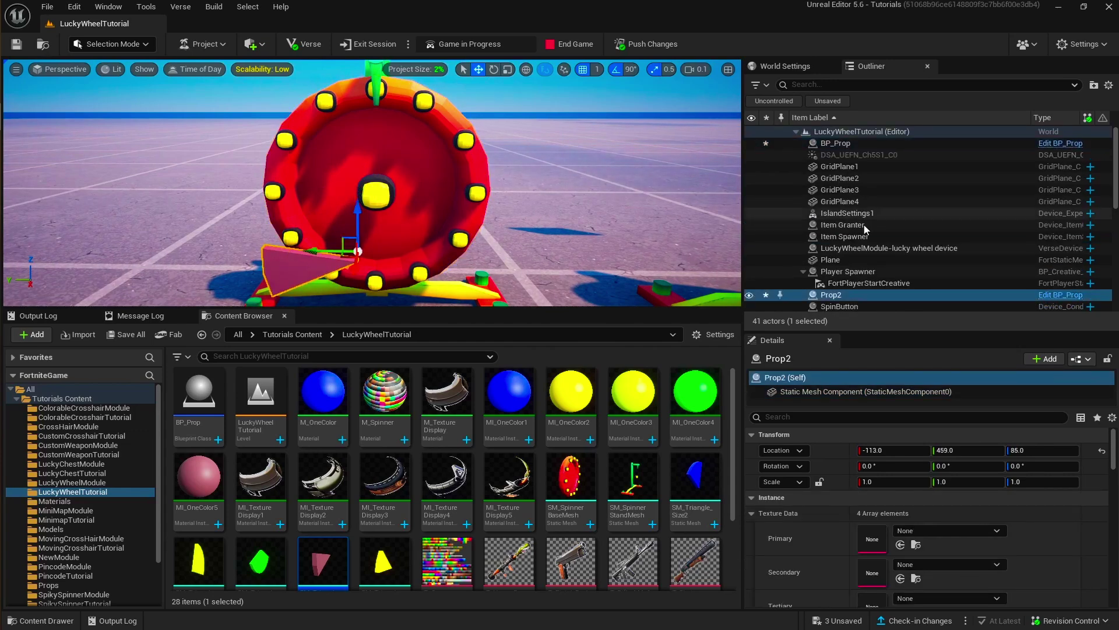
Attach the triangle prop Prop2 to the BP_Prop wheel base as its child.
left_click_drag(833, 150, 835, 146)
left_click(835, 142)
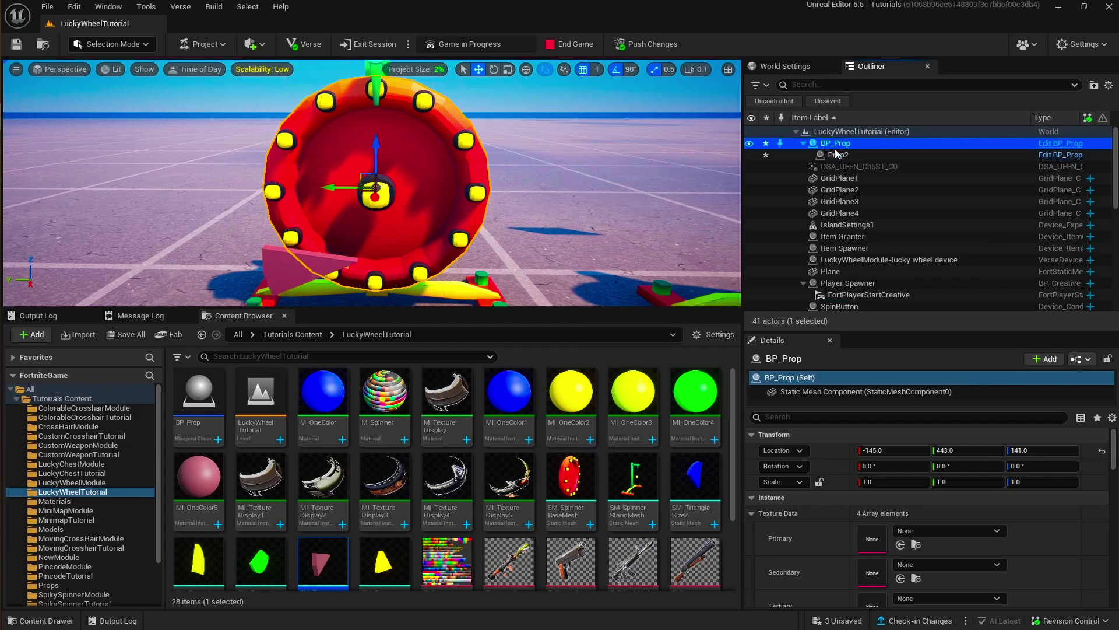
left_click(838, 155)
Rotate the wheel base to test that the attached triangle turns with it, and undo the rotation.
left_click(396, 184)
key("e")
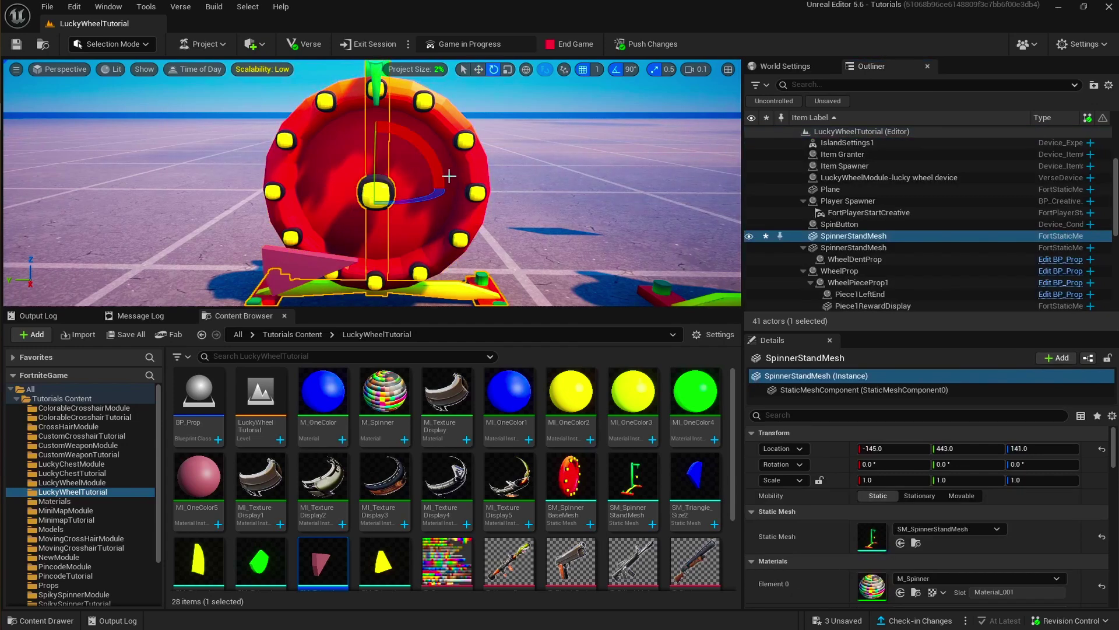
left_click(462, 175)
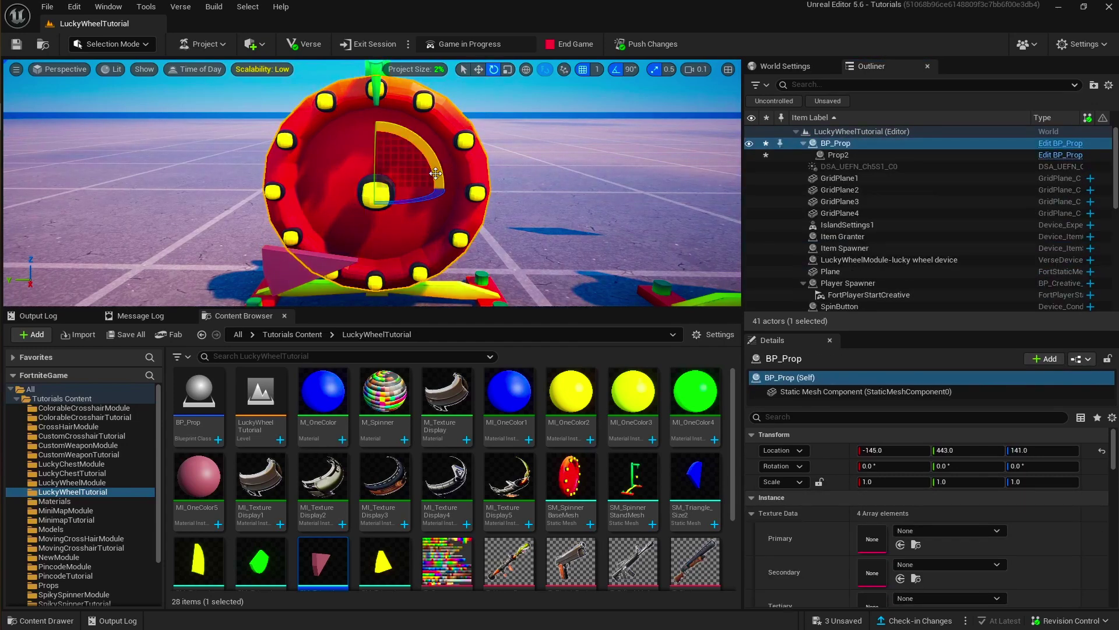
left_click_drag(421, 147, 219, 77)
key("ctrl+z")
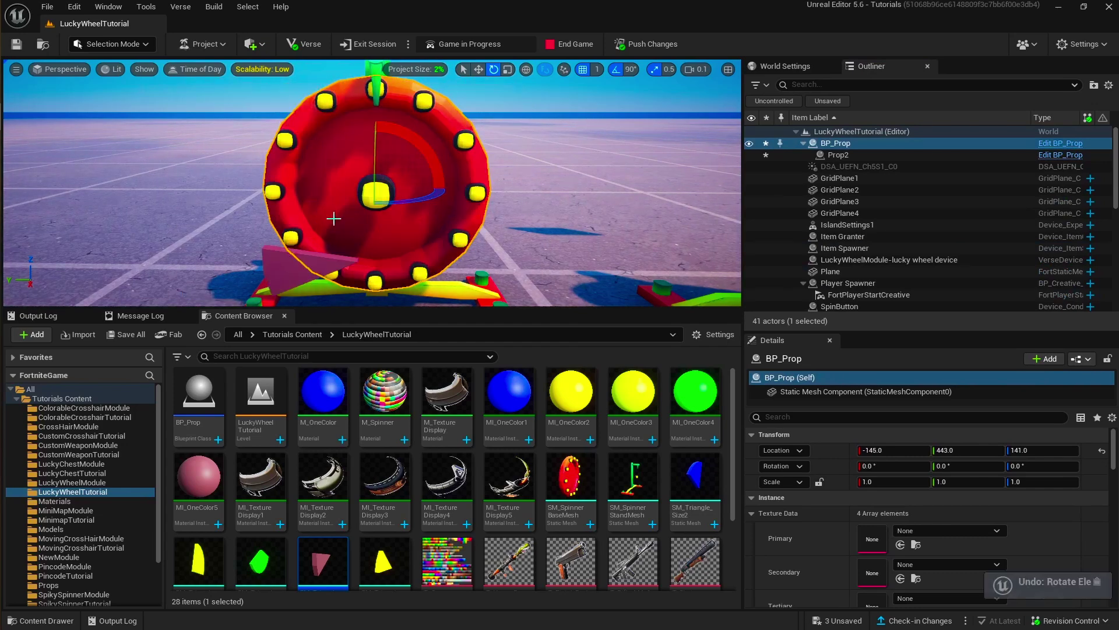
Detach the triangle prop to test rotating it and the wheel base separately by -90°, undo the rotations and re-attach it.
left_click(836, 155)
left_click_drag(836, 155, 862, 131)
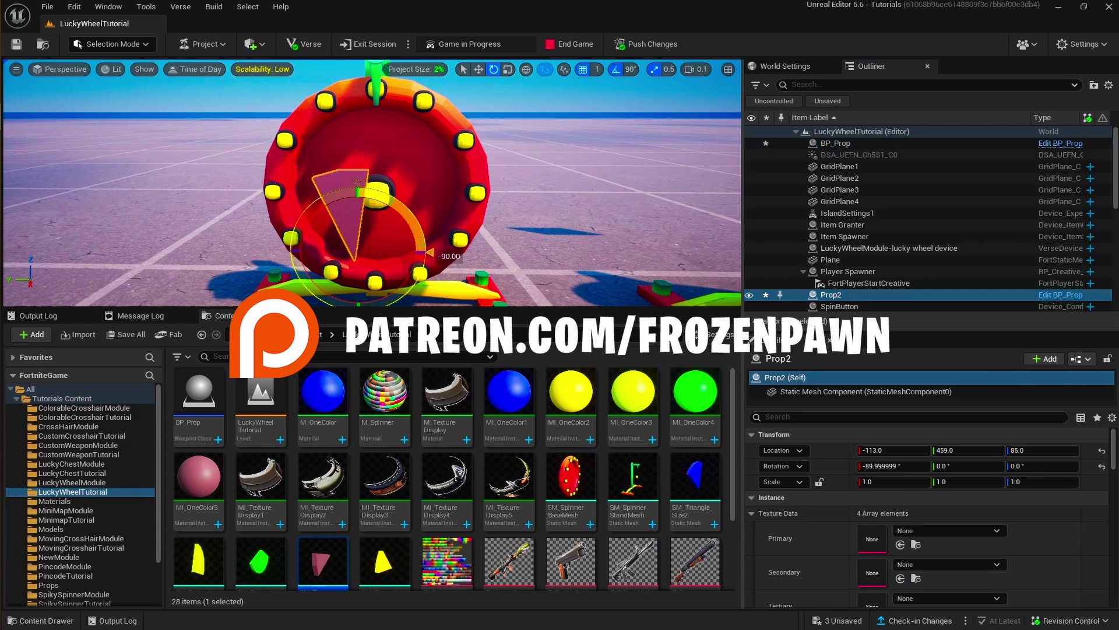
left_click(441, 190)
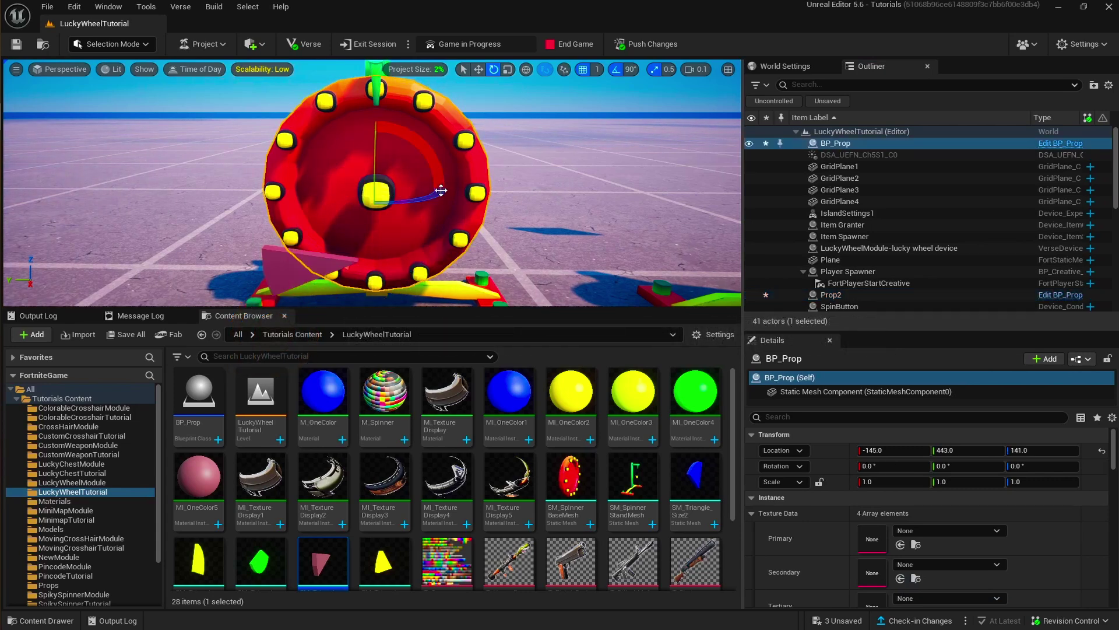
left_click_drag(428, 159, 473, 171)
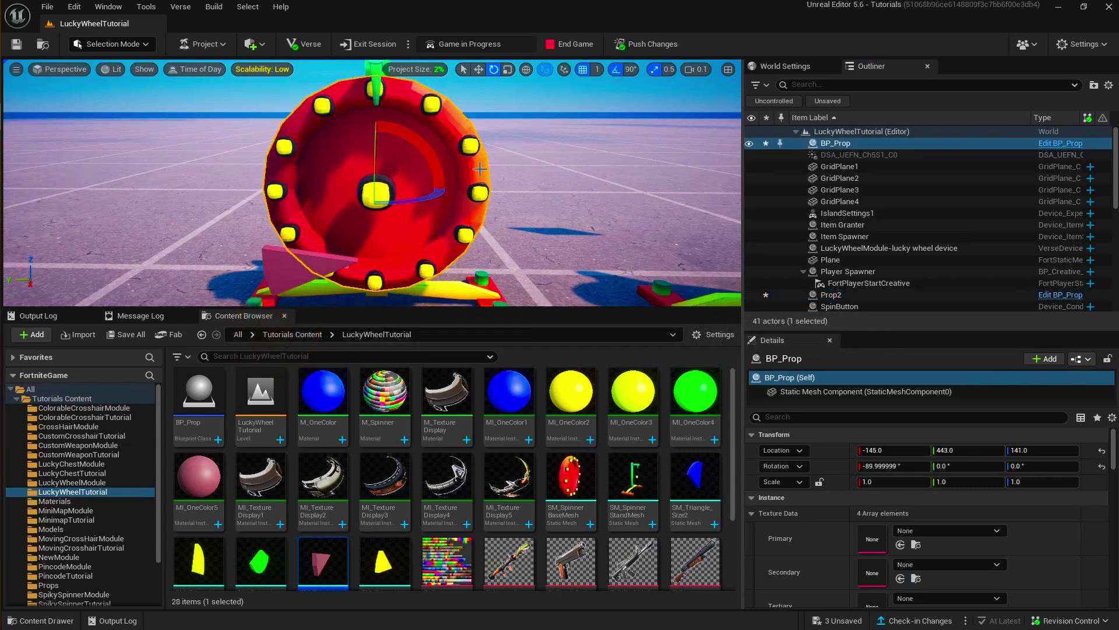
key("ctrl+z")
left_click_drag(831, 294, 821, 195)
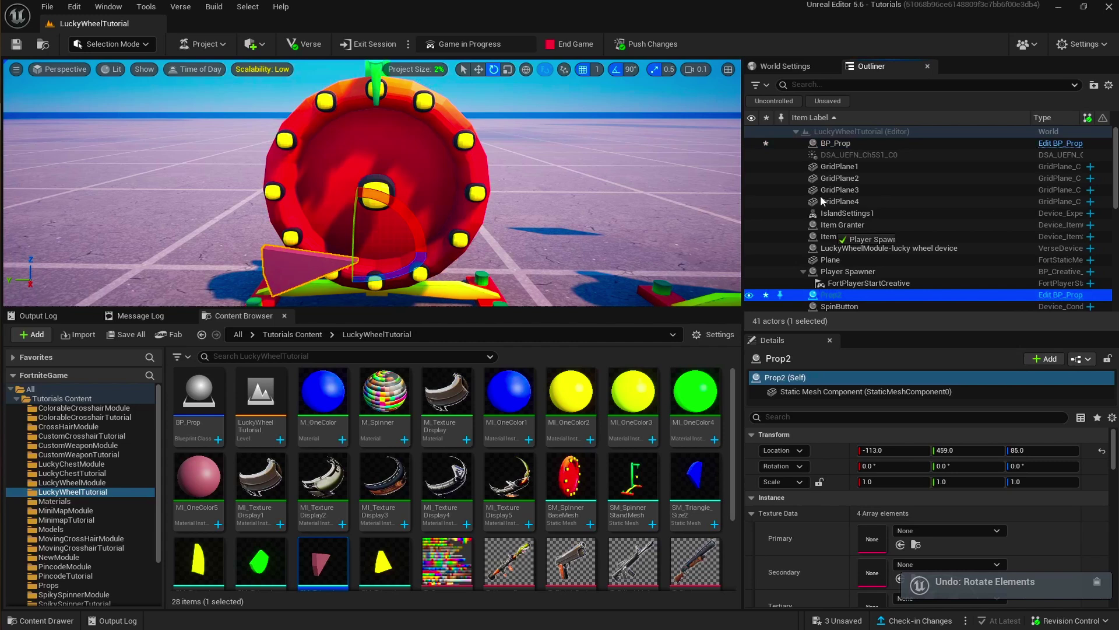
left_click_drag(833, 150, 833, 146)
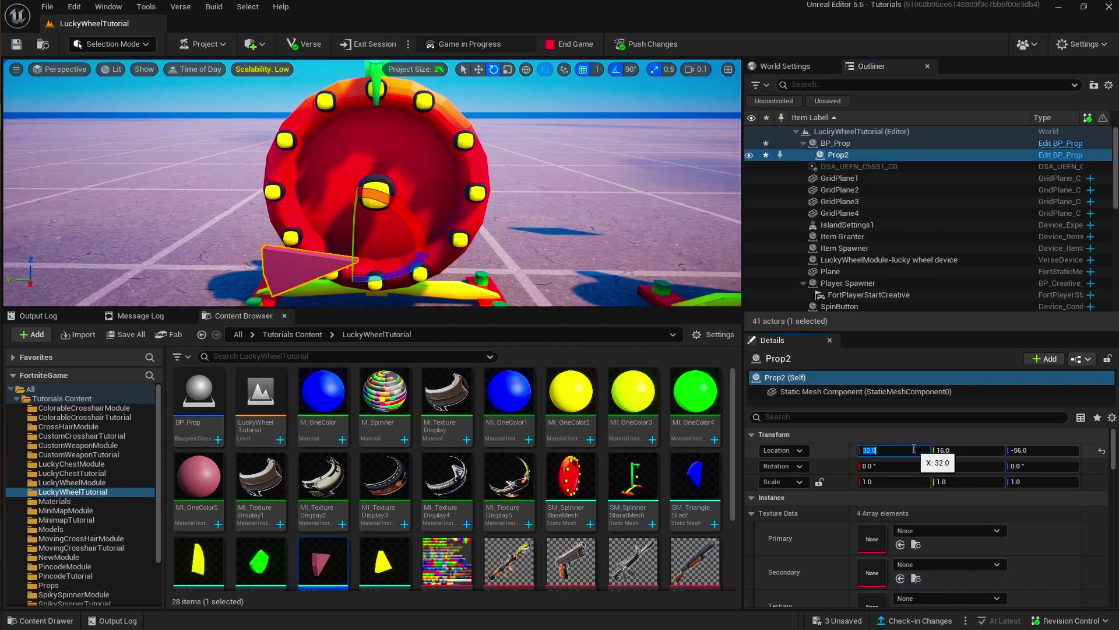
Set Prop2's location relative to the wheel base to X 0, Y 0, Z 0.
type("0")
key("Tab")
type("0")
key("Tab")
type("0")
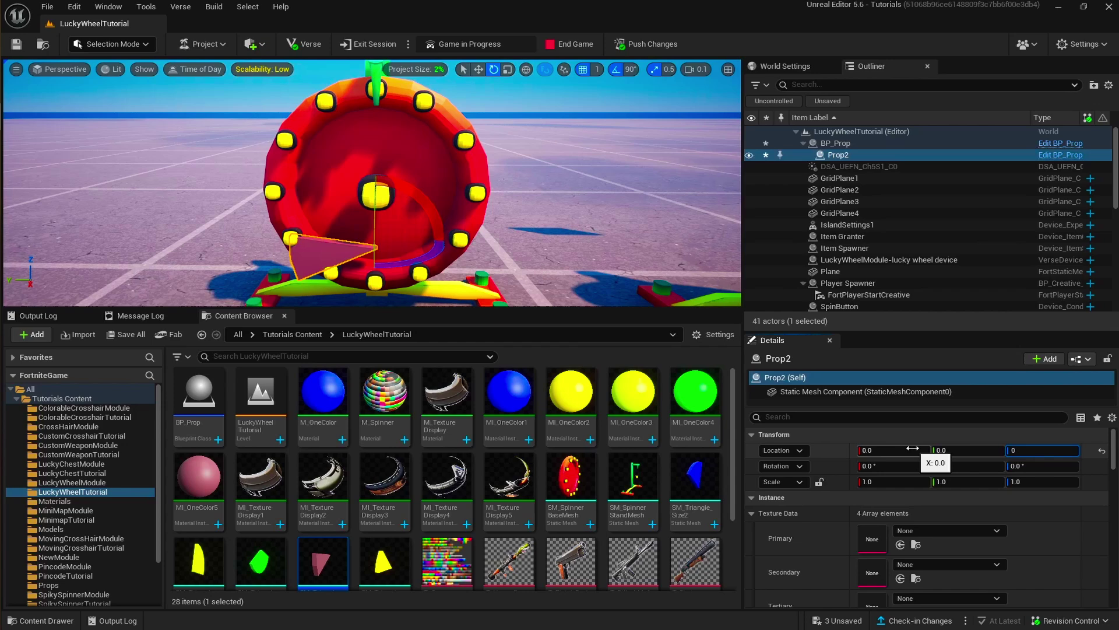
left_click(912, 449)
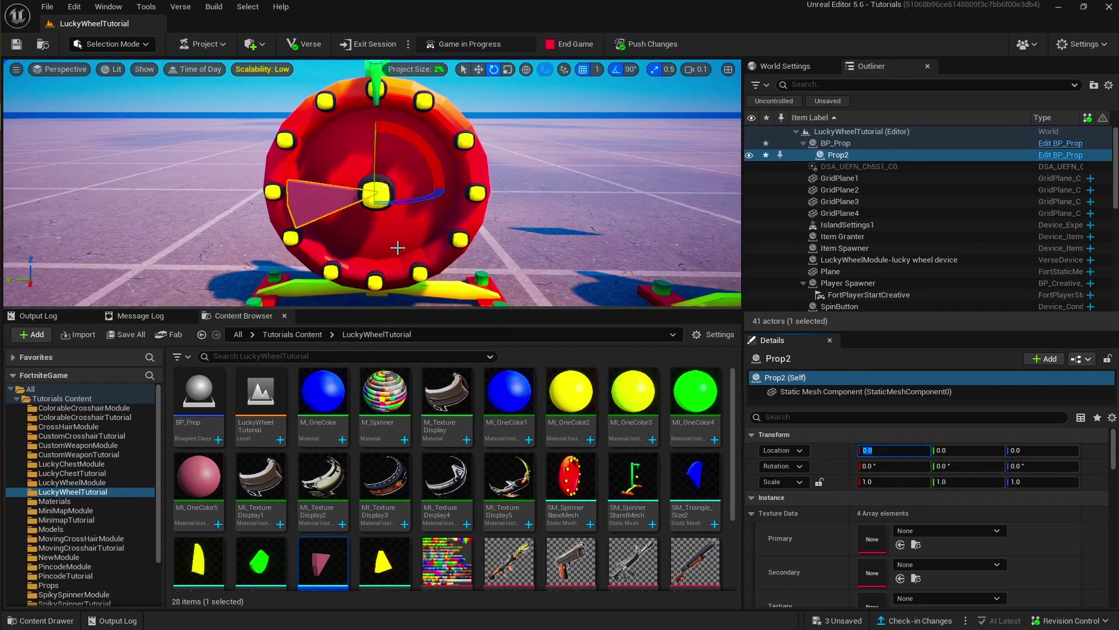
Examine the transforms of the finished wheel's piece props, WheelPieceProp1 to WheelPieceProp5.
right_click_drag(381, 233, 432, 231)
right_click_drag(341, 236, 390, 222)
left_click(445, 210)
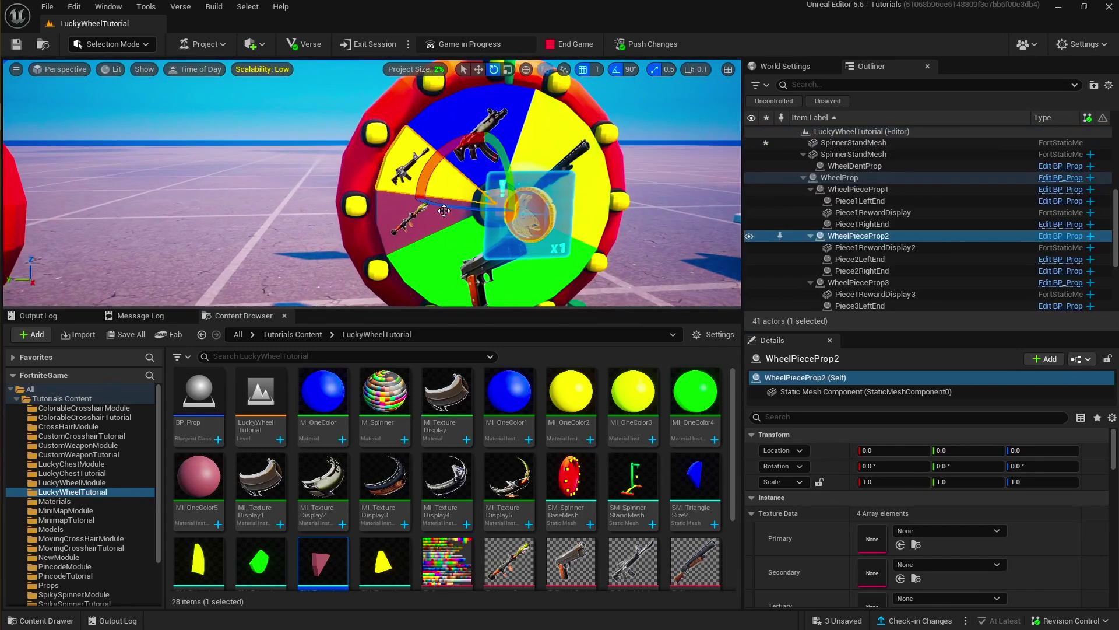
left_click(477, 156)
key("w")
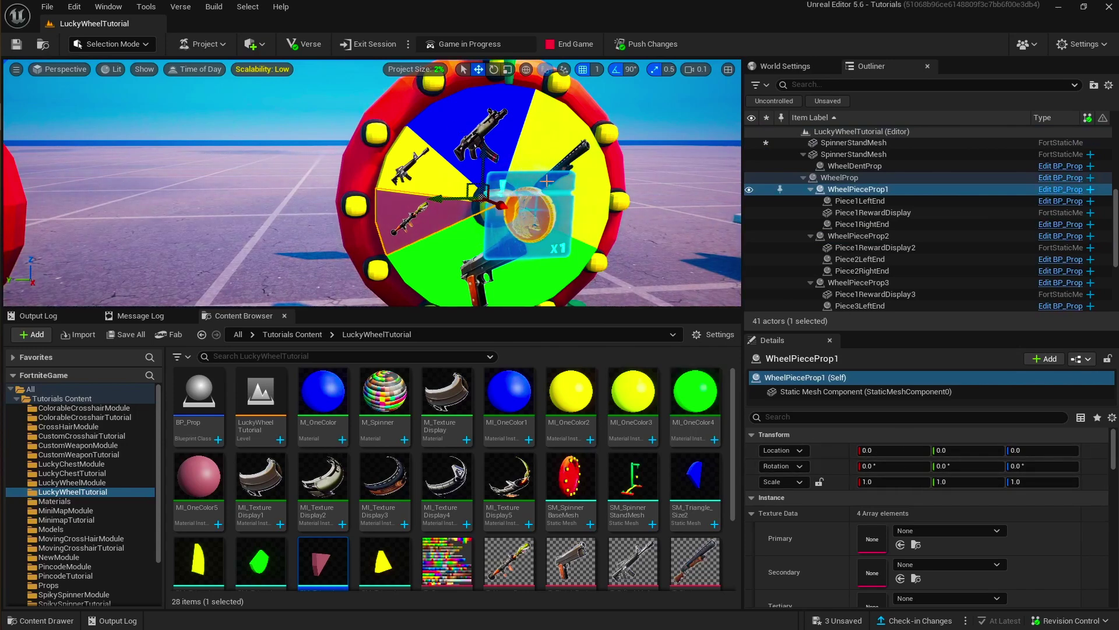
left_click(484, 123)
left_click(551, 135)
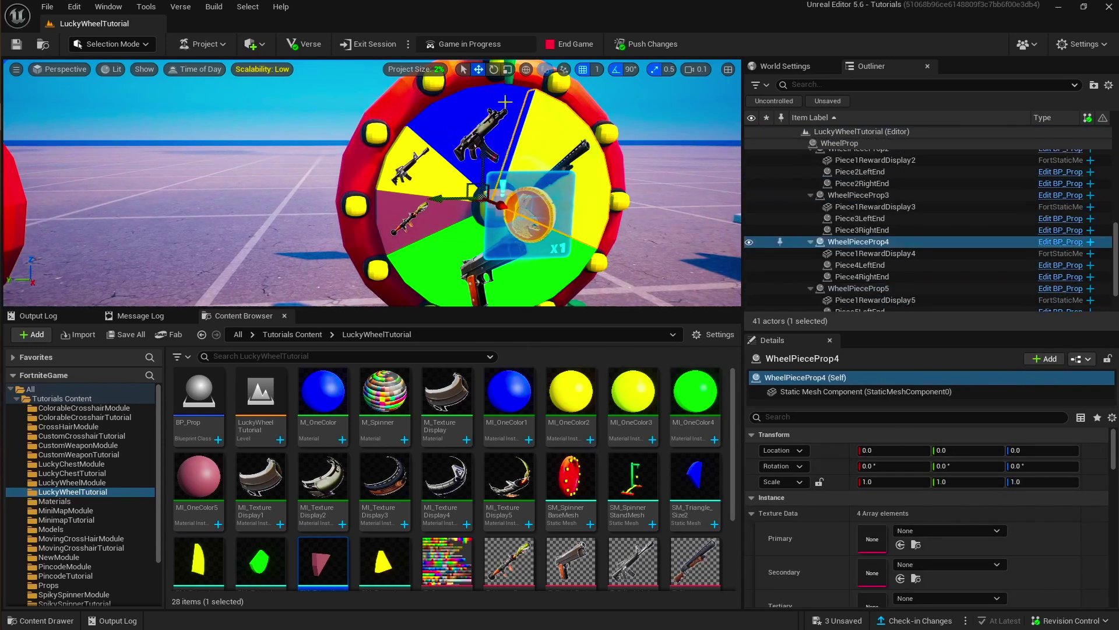
left_click(515, 125)
left_click(598, 227)
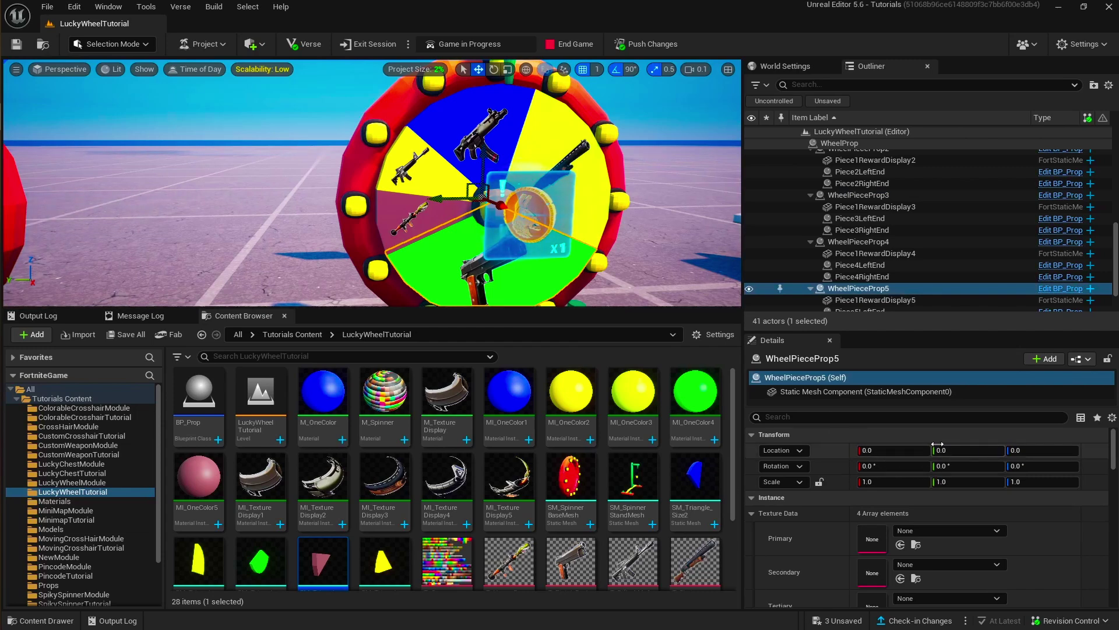
left_click(591, 203)
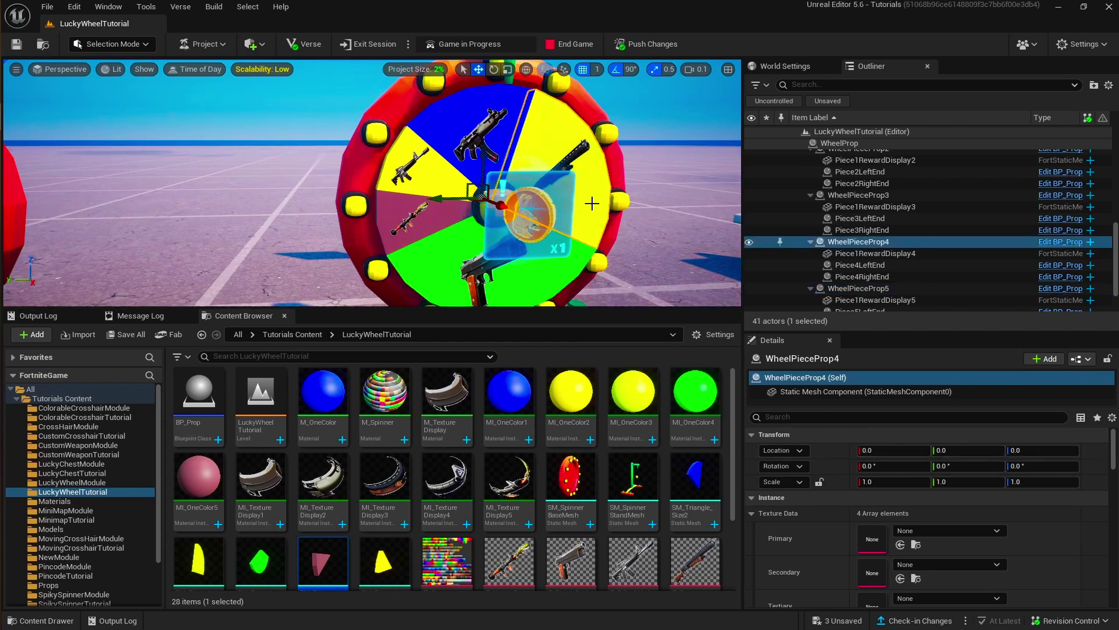
left_click(503, 108)
right_click_drag(503, 108, 455, 111)
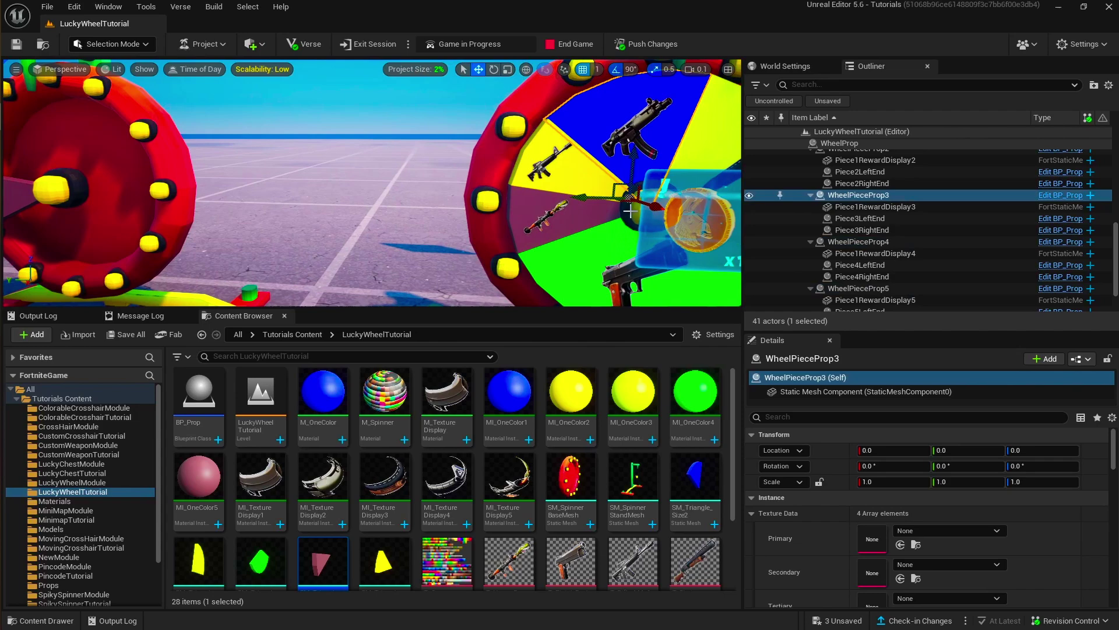
Duplicate the triangle prop on the new wheel and set the copy's X rotation to -33.5°.
right_click_drag(630, 211, 551, 207)
key("d")
key("w")
key("d")
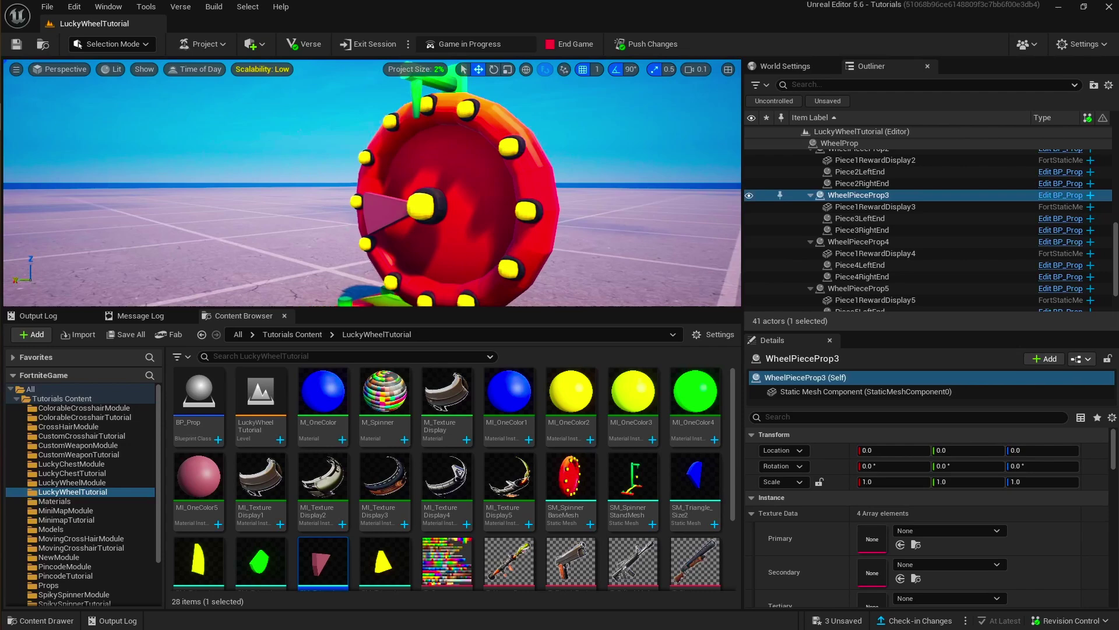
left_click(425, 227)
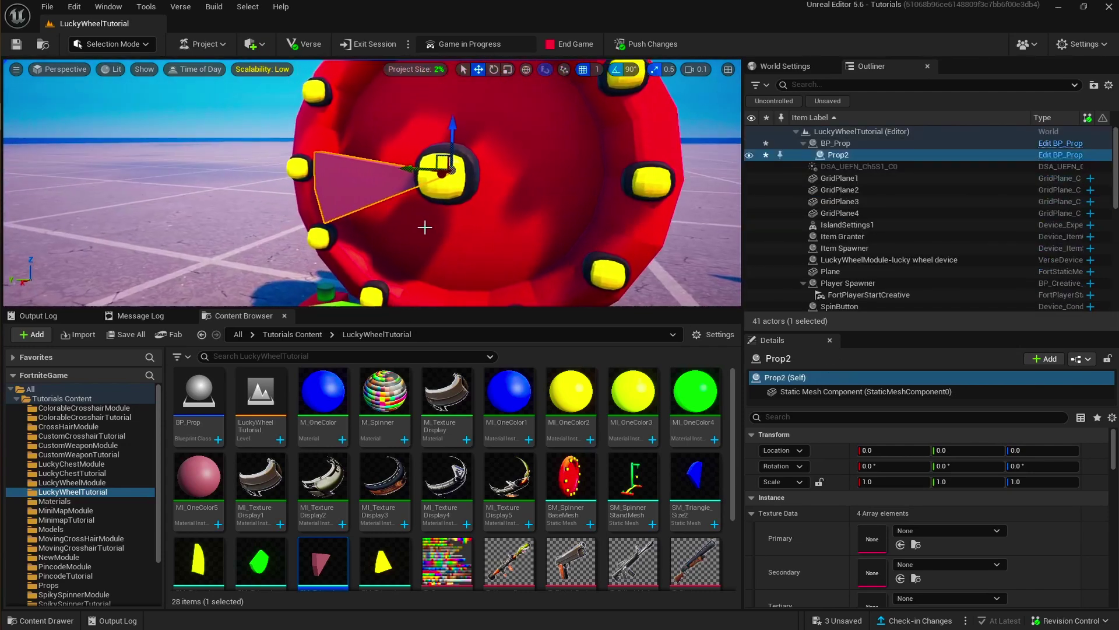
key("ctrl+d")
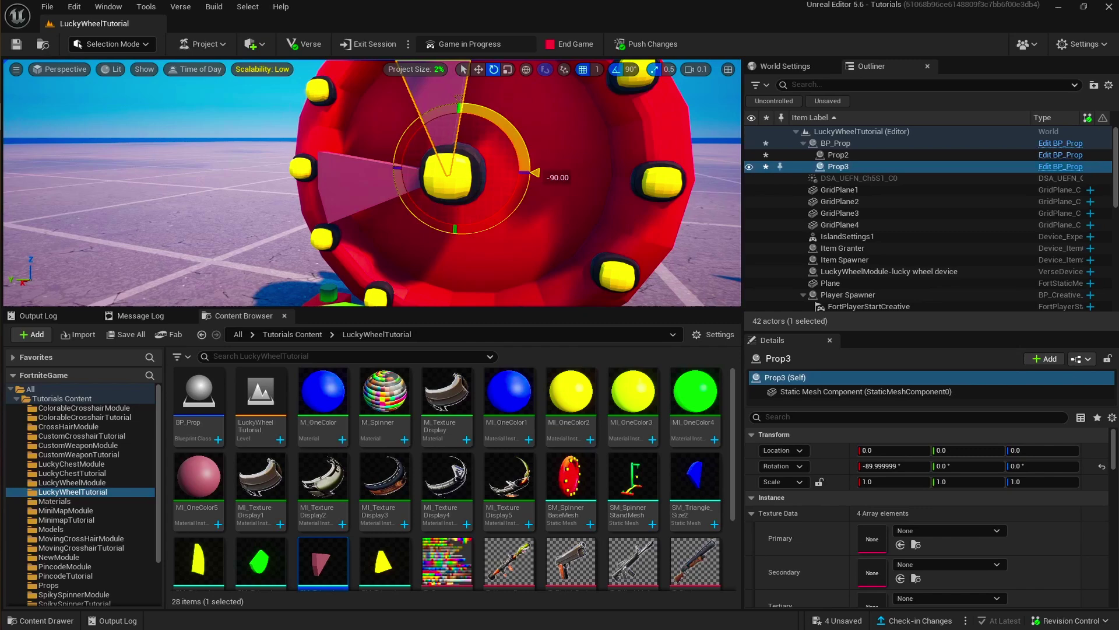
key("f")
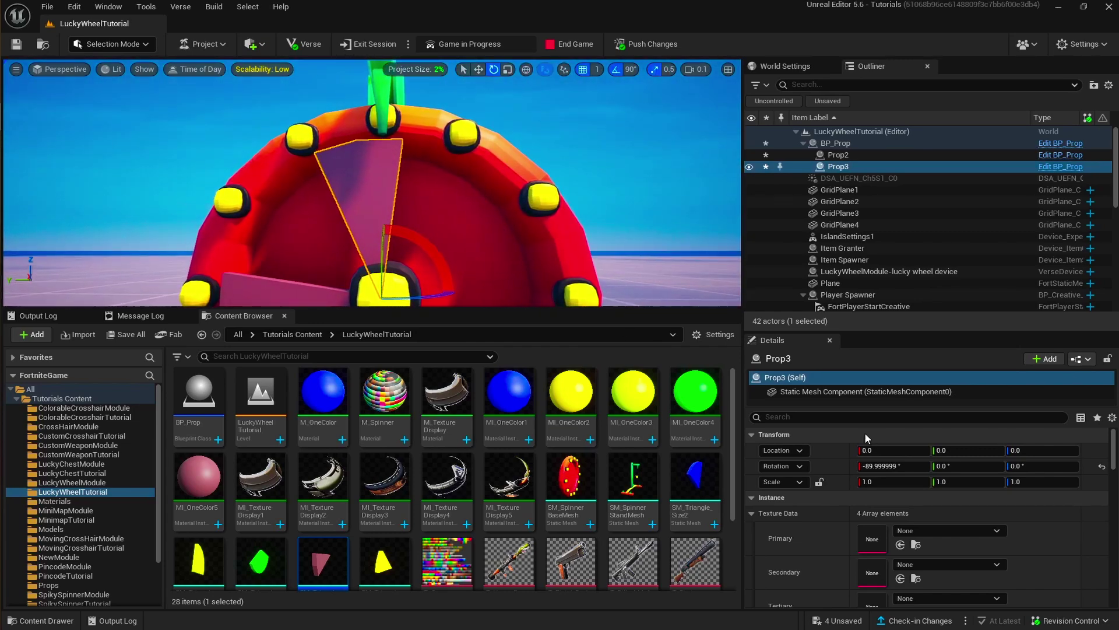
type("-33.5")
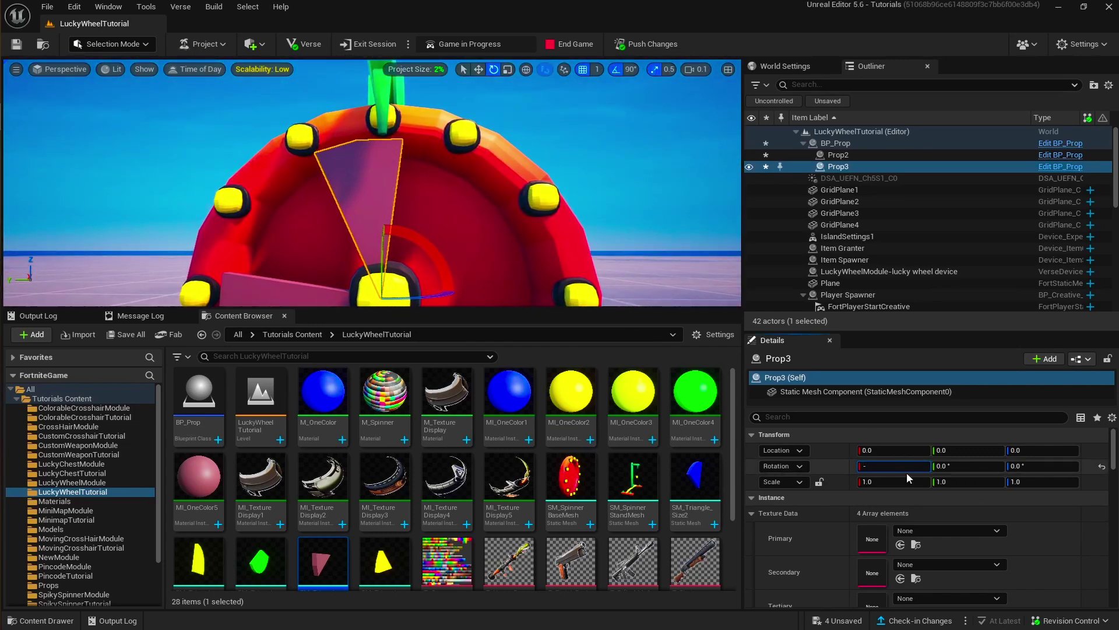
key("Return")
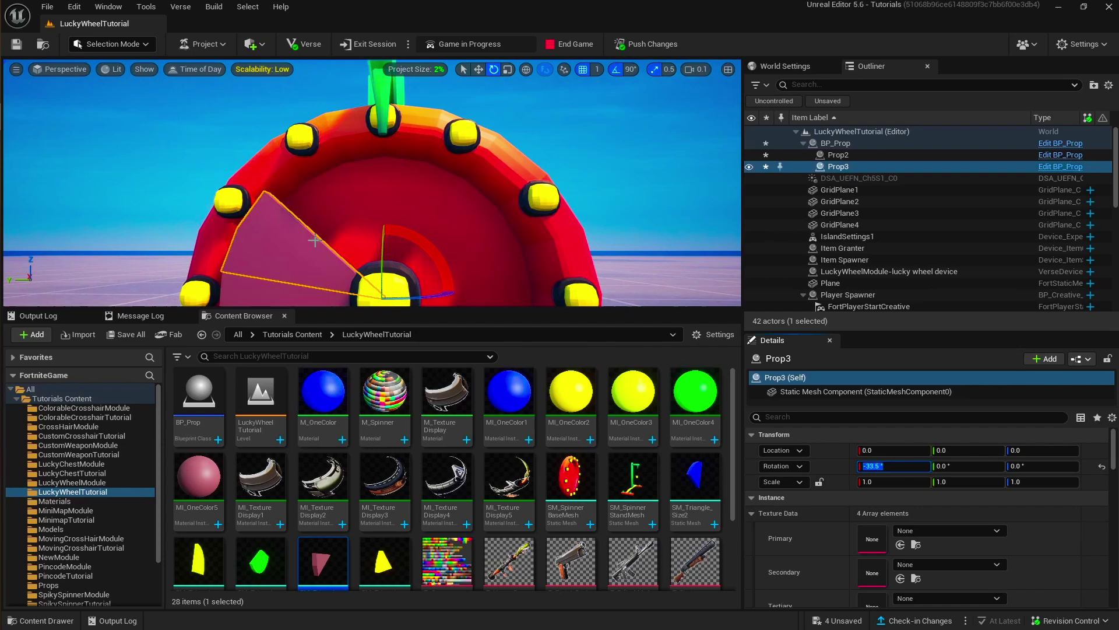
Check the seam between the two triangles and set the X rotation of Prop3 to -33°.
right_click_drag(314, 240, 350, 242)
left_click(350, 243)
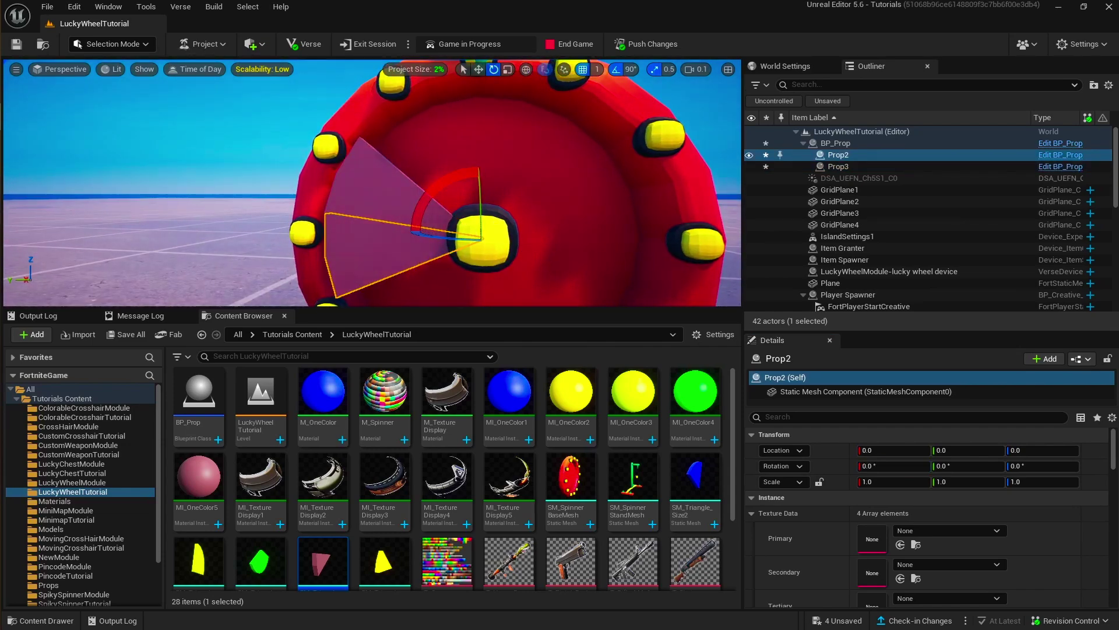
left_click(372, 186)
right_click_drag(291, 149, 274, 148)
key("Escape")
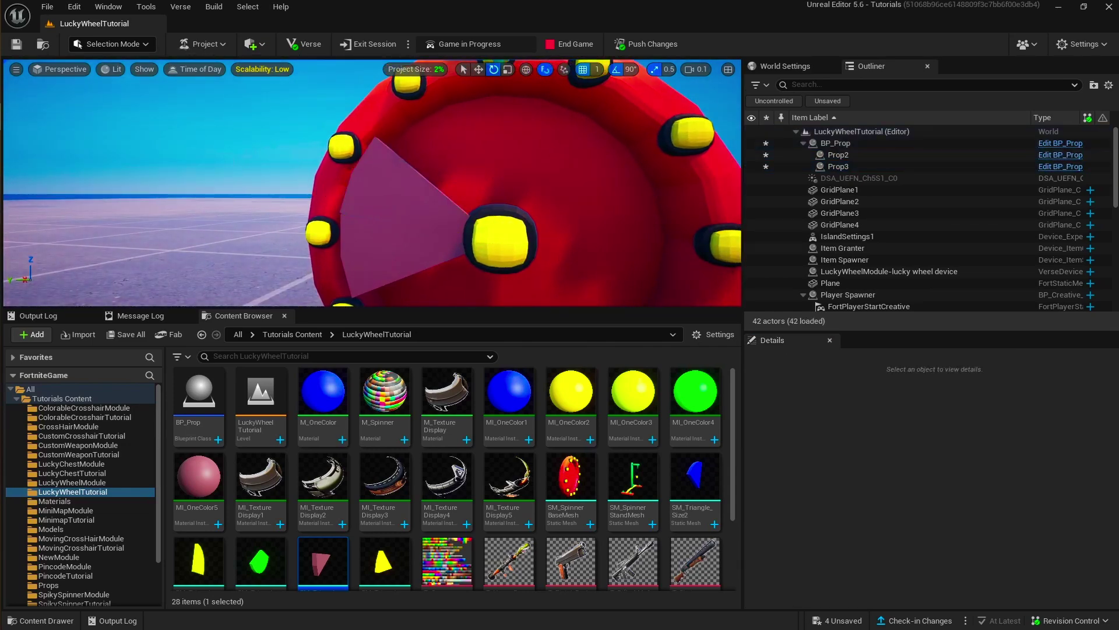
key("w")
right_click_drag(349, 175, 359, 204)
key("a")
key("d")
key("s")
left_click(361, 203)
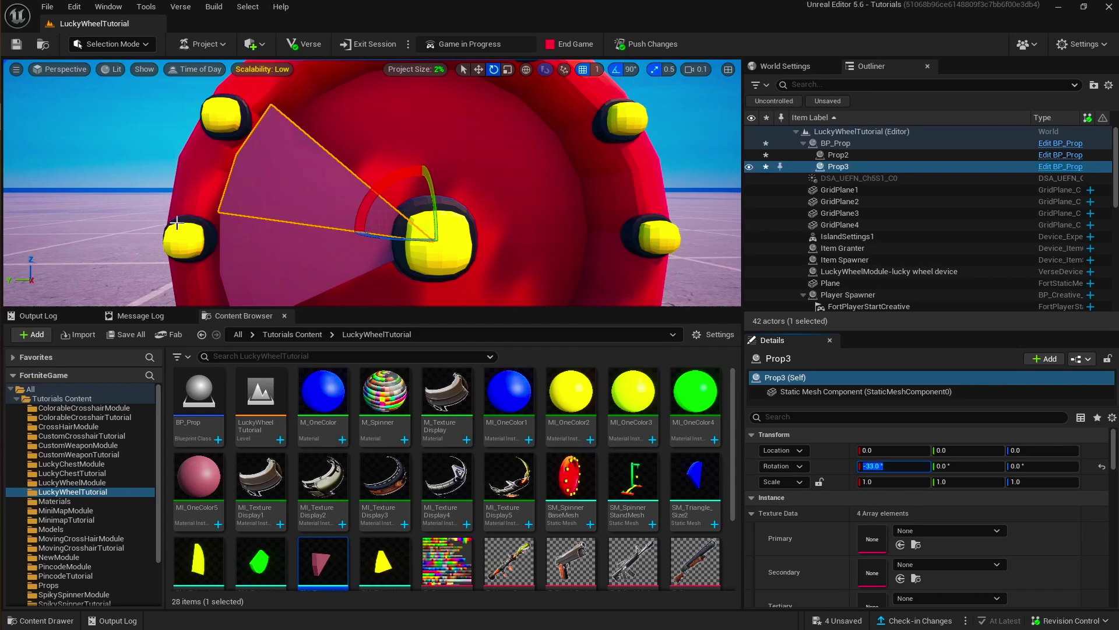
left_click(183, 195)
left_click(385, 269)
Place the SM_Triangle_Size3 mesh beside the new wheel at about (-134, 363, 116).
right_click_drag(339, 216, 365, 229)
key("s")
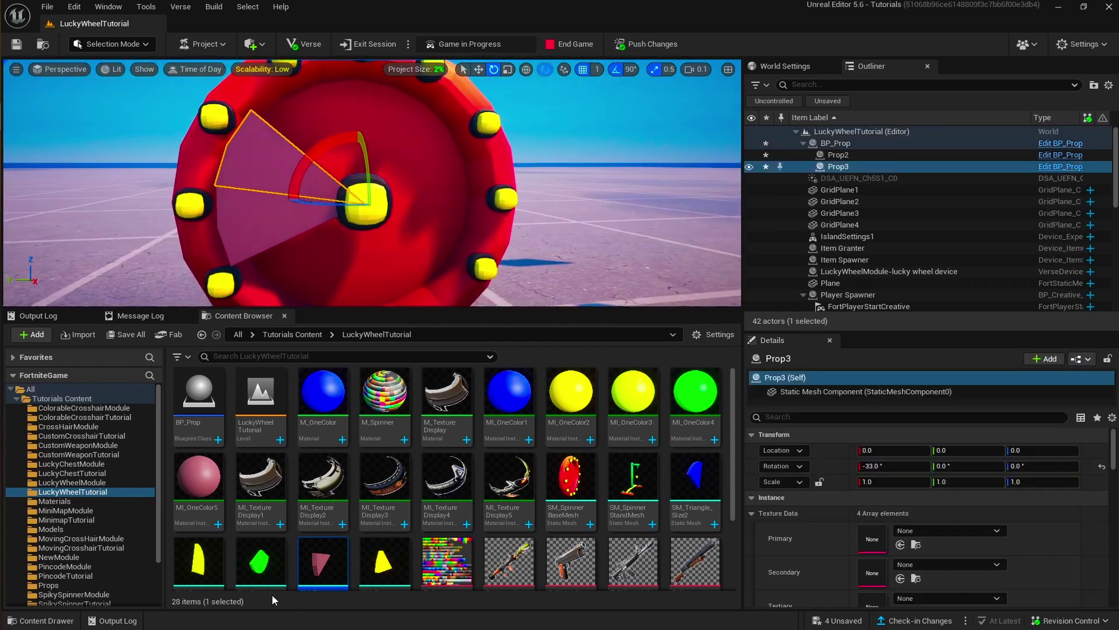
left_click_drag(209, 554, 569, 225)
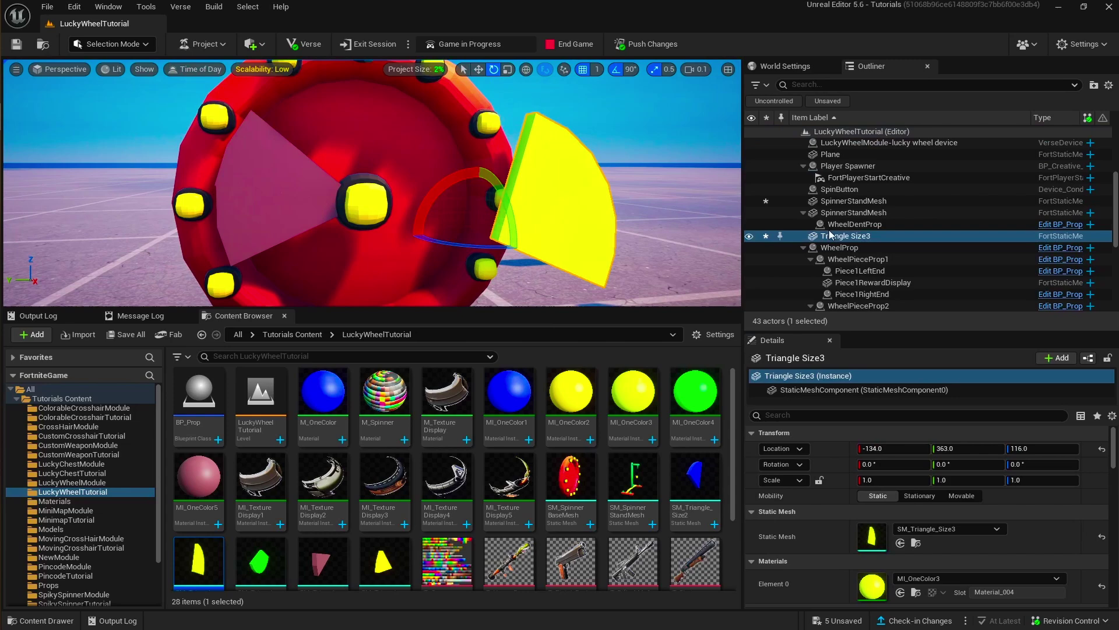
Add another BP_Prop to the level and delete the loose Triangle Size3 mesh beside the new wheel.
left_click_drag(198, 396, 109, 219)
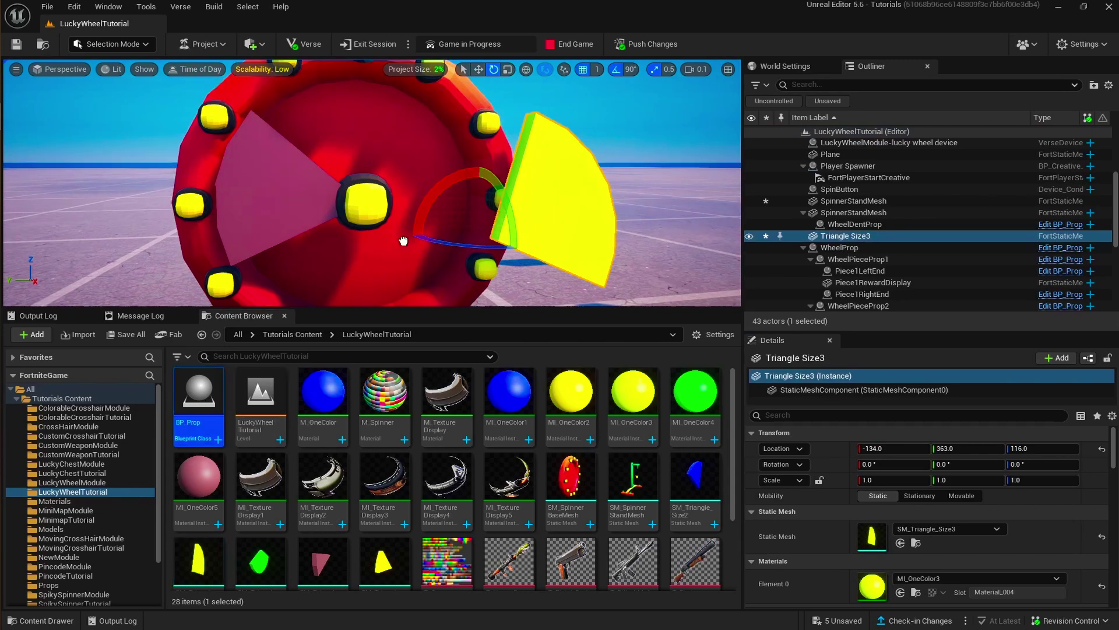
left_click_drag(404, 241, 554, 238)
left_click(547, 234)
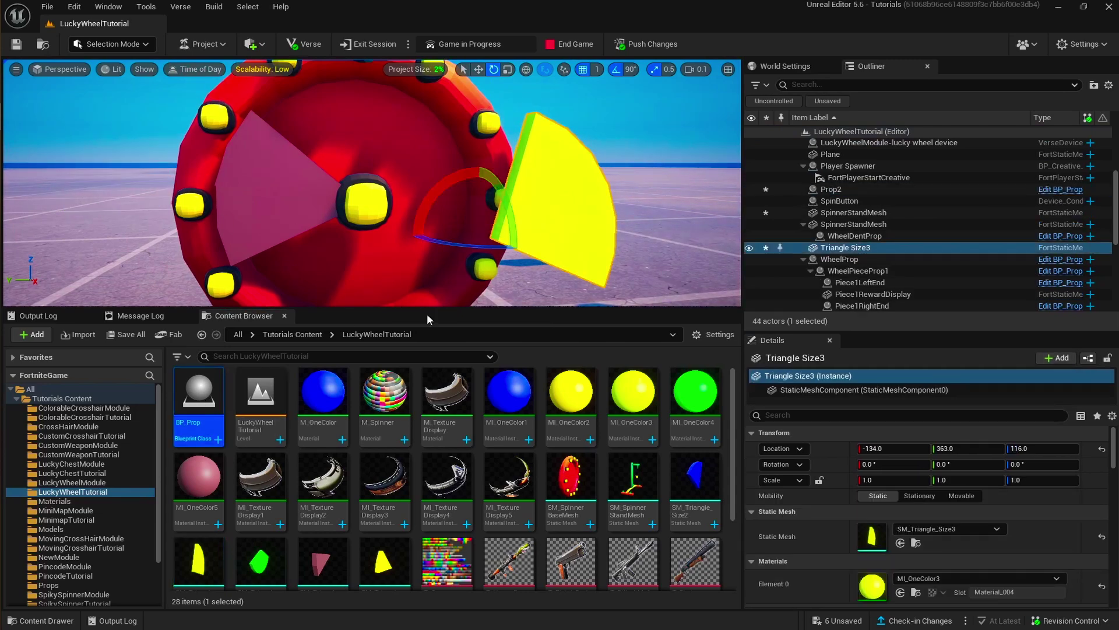
key("Delete")
scroll(911, 176, "up", 3)
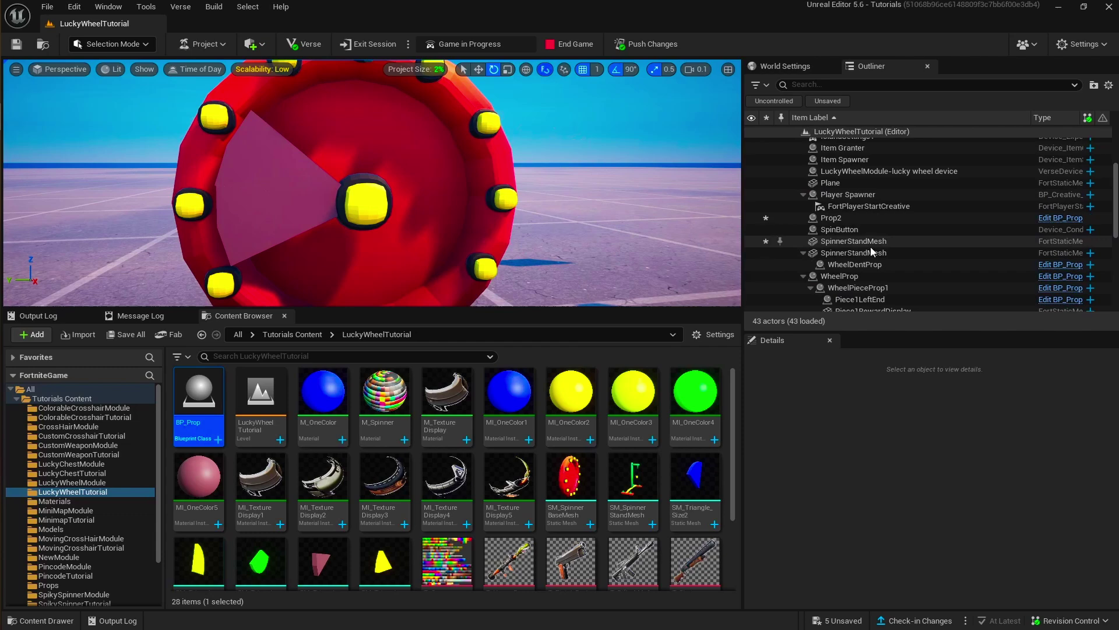
Assign SM_Triangle_Size3 as the static mesh of the newly added Prop2.
left_click(854, 218)
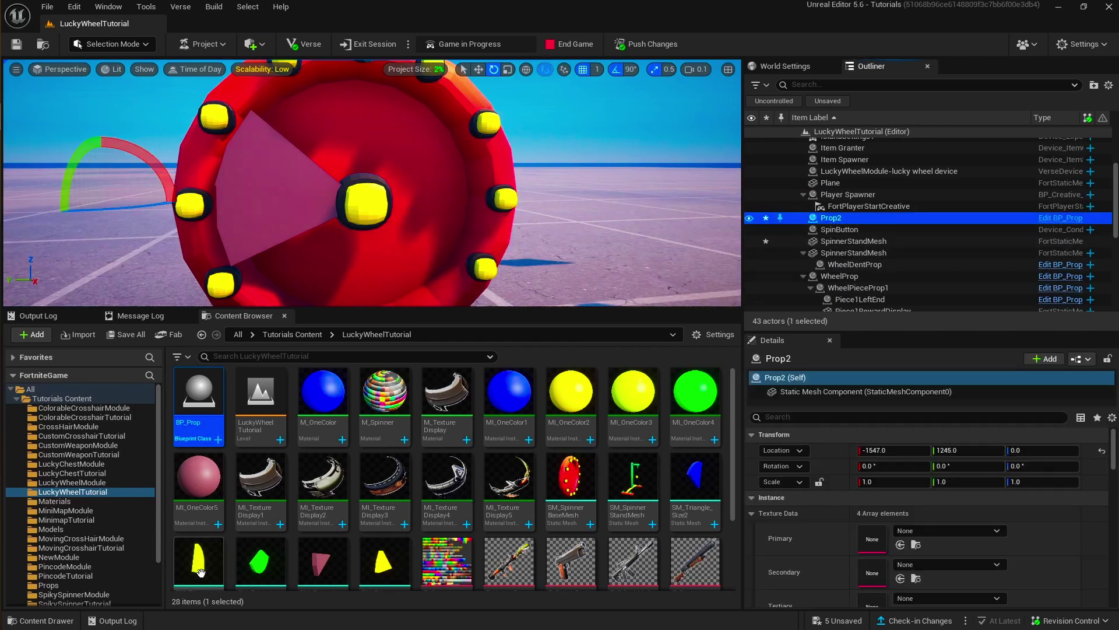
left_click(820, 391)
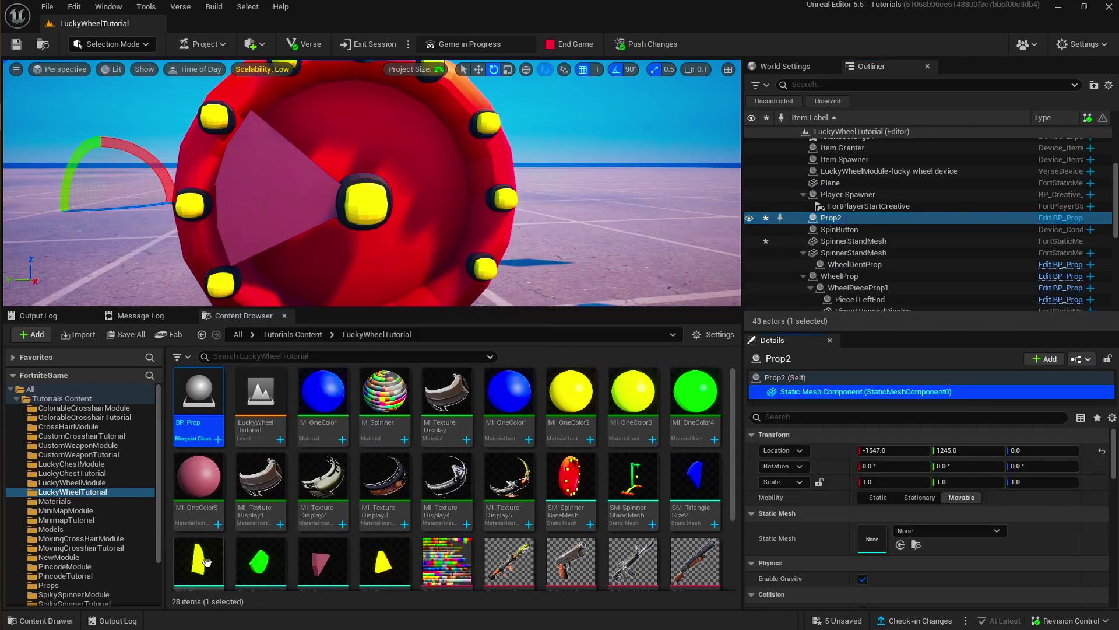
left_click_drag(206, 561, 872, 537)
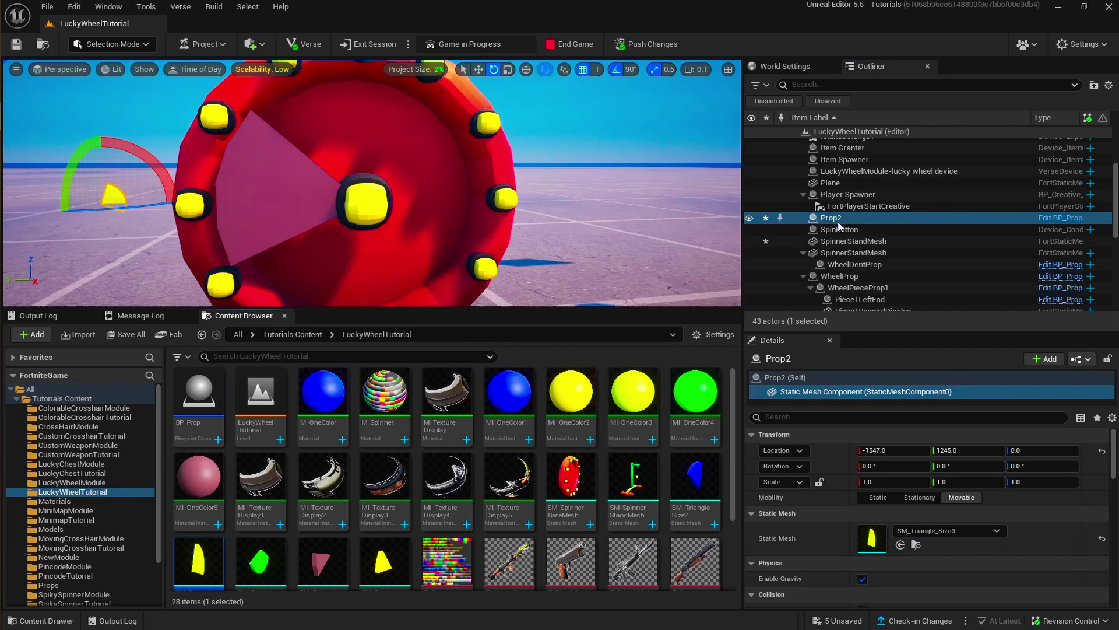
Attach the yellow triangle prop to the BP_Prop wheel base and set its relative location to 0, 0, 0.
scroll(840, 226, "up", 3)
left_click_drag(828, 150, 830, 153)
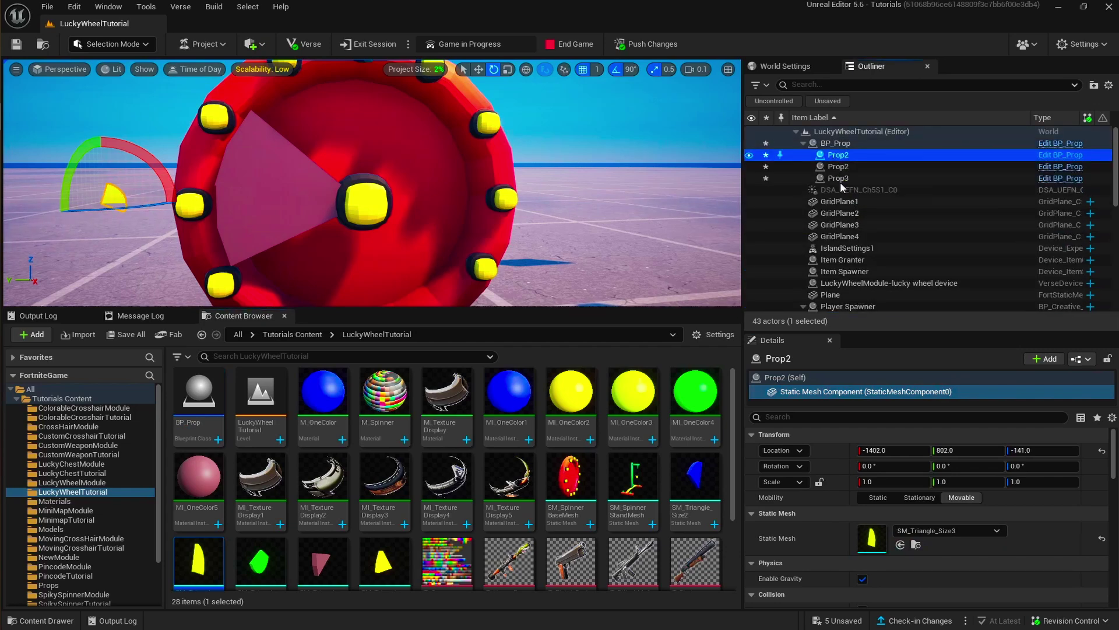
left_click(871, 451)
type("0")
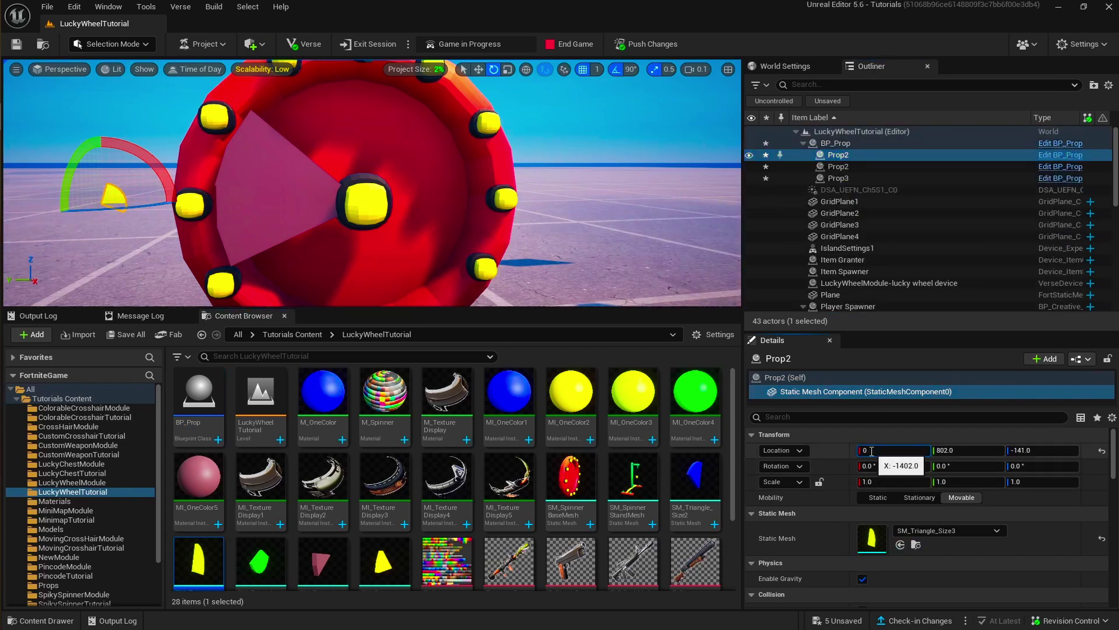
key("Tab")
type("0")
key("Tab")
type("0")
key("Return")
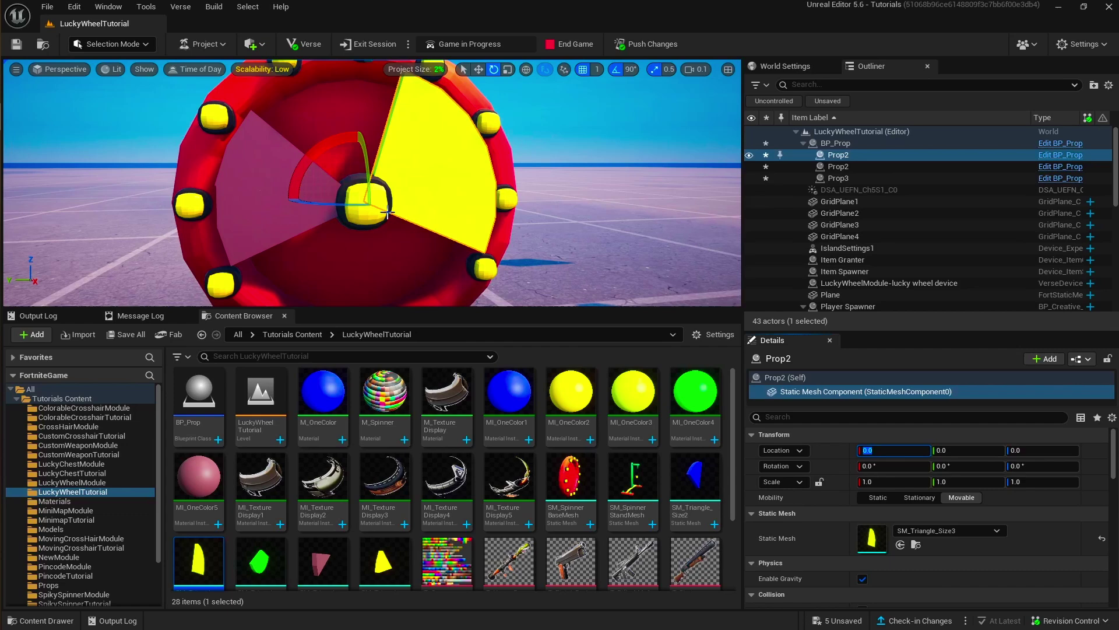
Rotate the yellow triangle against the pink one and set its X rotation to 67.5°.
key("w")
right_click_drag(402, 220, 393, 207)
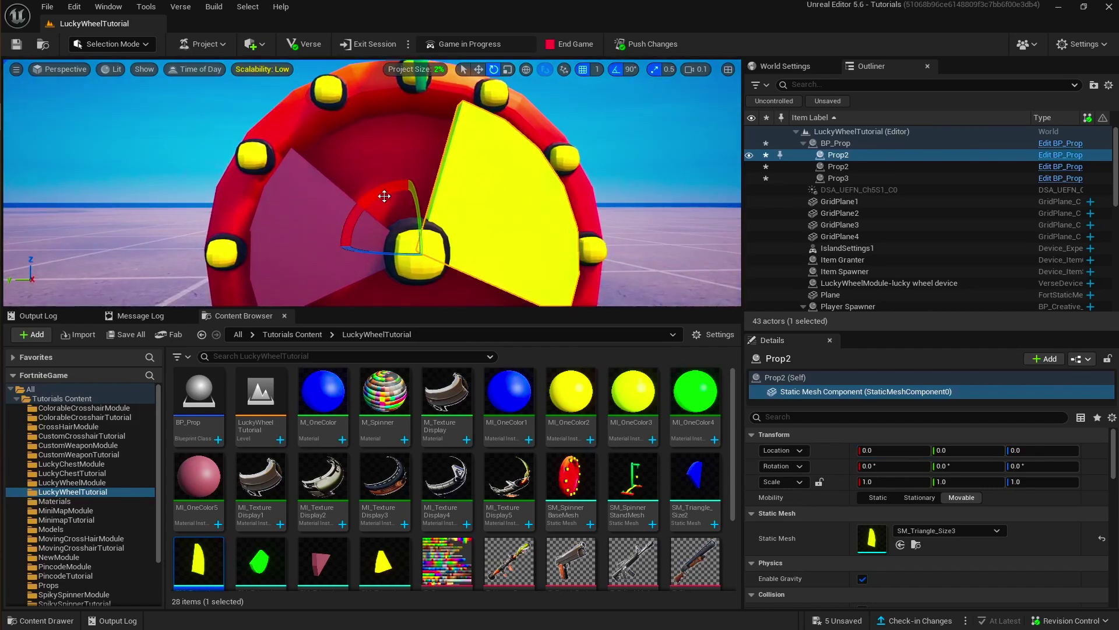
left_click_drag(385, 195, 344, 233)
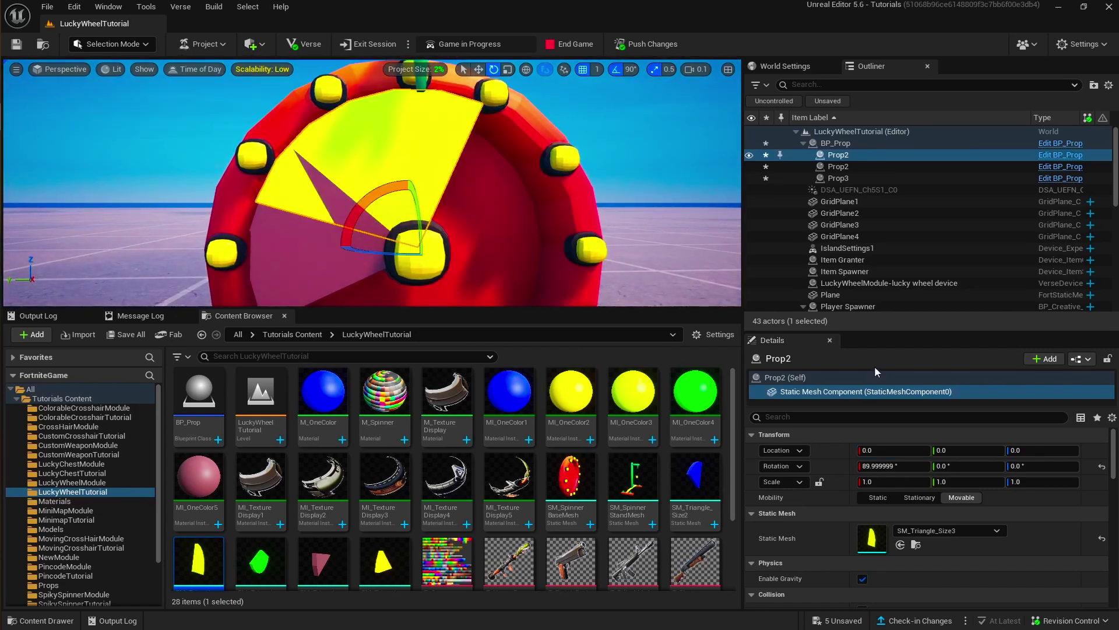
left_click(900, 462)
type("70")
key("Return")
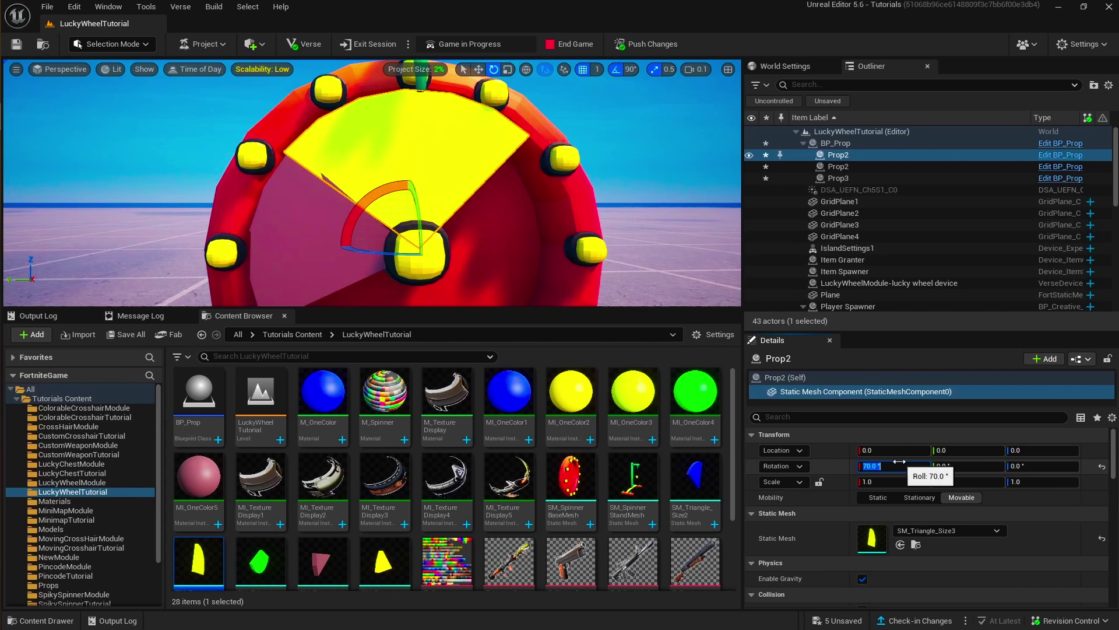
key("Return")
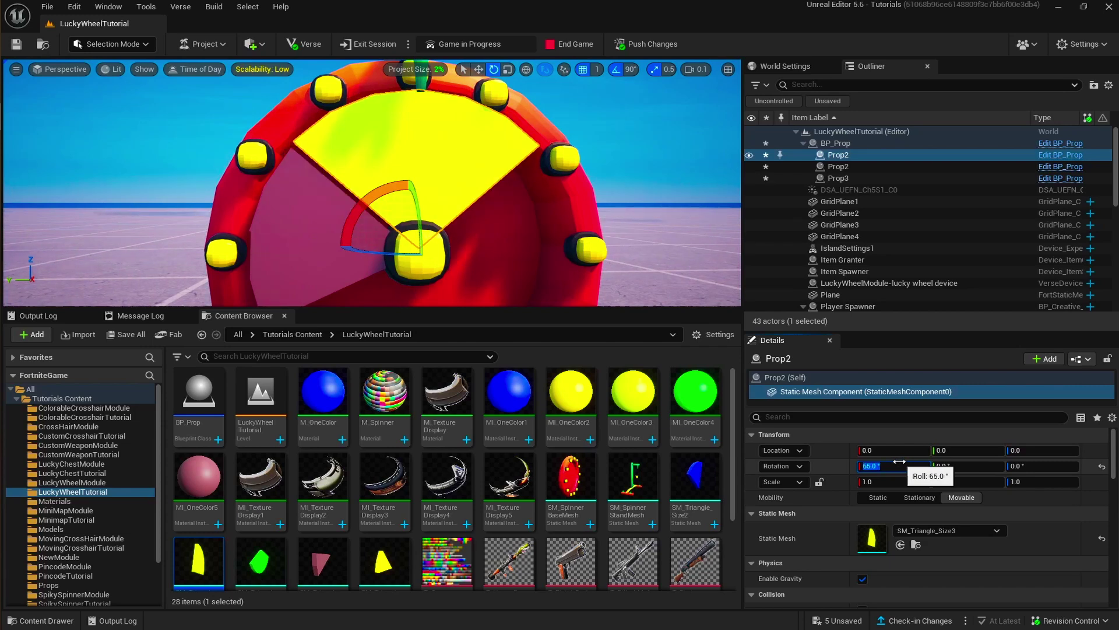
type("67.5")
key("Return")
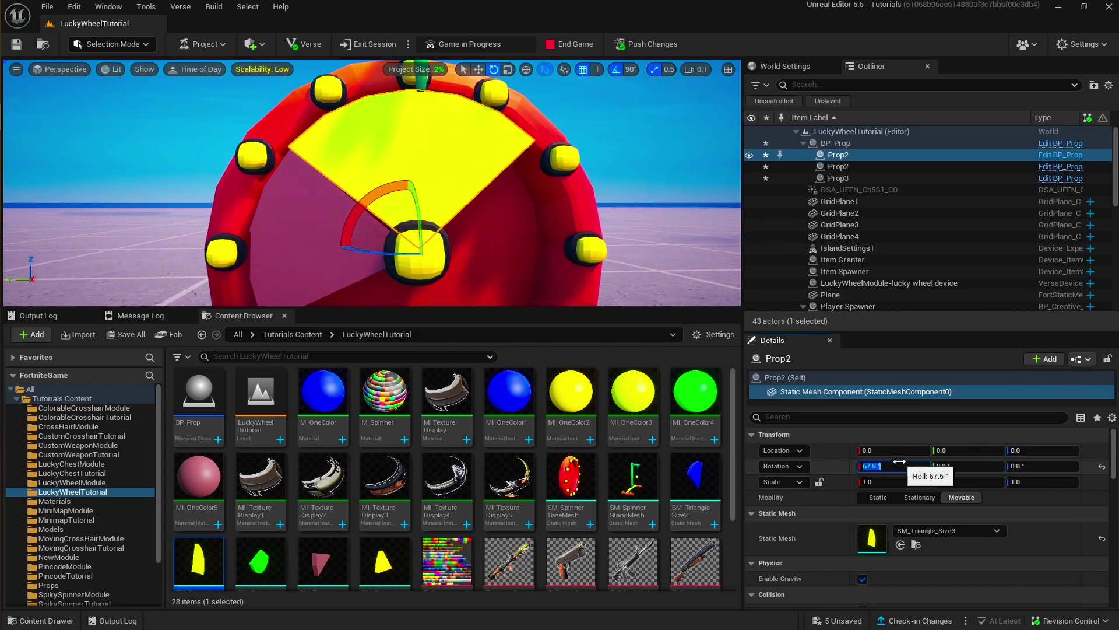
Check the seam between the yellow and pink triangles up close, selecting each piece in turn.
left_click(192, 111)
key("w")
right_click_drag(481, 205, 481, 218)
left_click(417, 253)
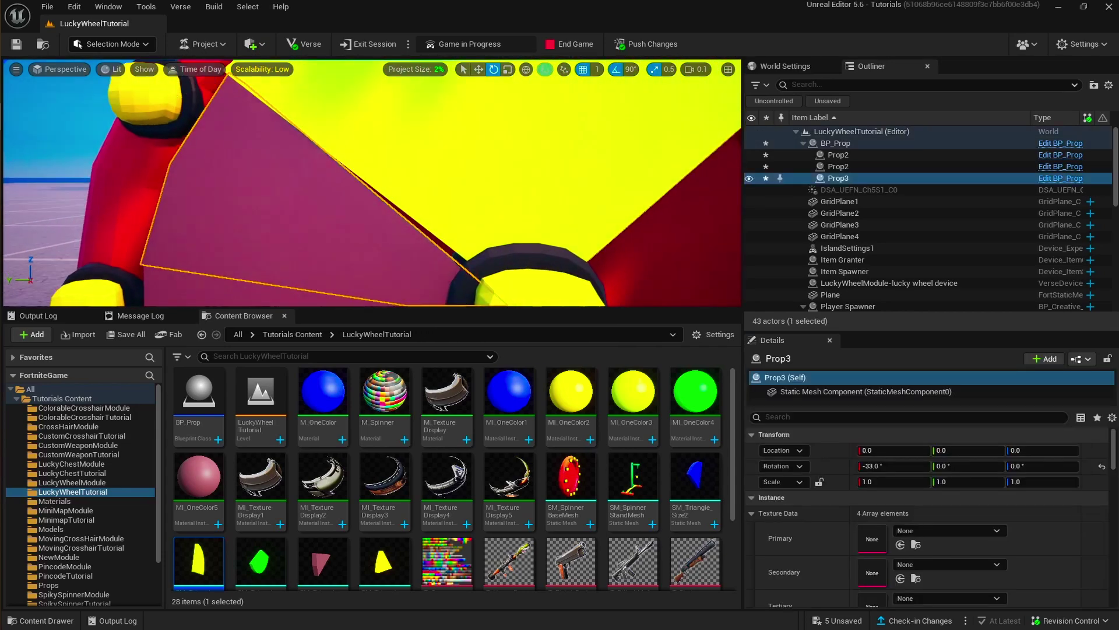
key("f")
left_click(455, 202)
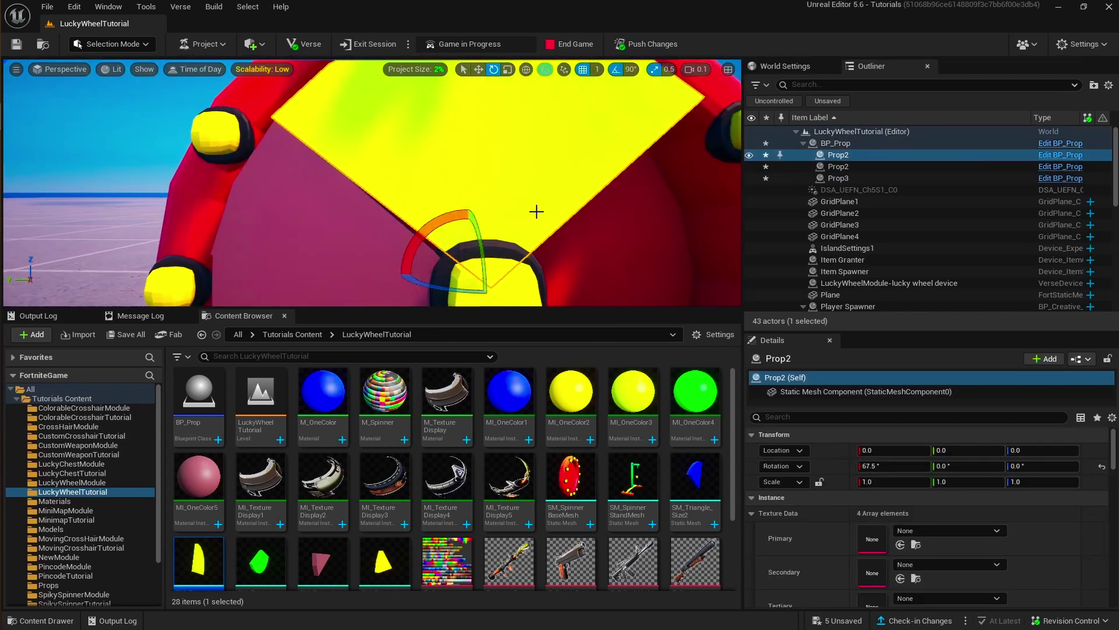
key("s")
right_click_drag(537, 212, 542, 235)
key("d")
key("w")
key("s")
Examine how the coloured pieces fit together on the finished wheel, inspecting WheelPieceProp3 and WheelPieceProp5.
key("Escape")
key("w")
key("s")
key("w")
key("s")
right_click_drag(341, 183, 373, 156)
key("s")
key("w")
key("w")
key("d")
key("s")
key("w")
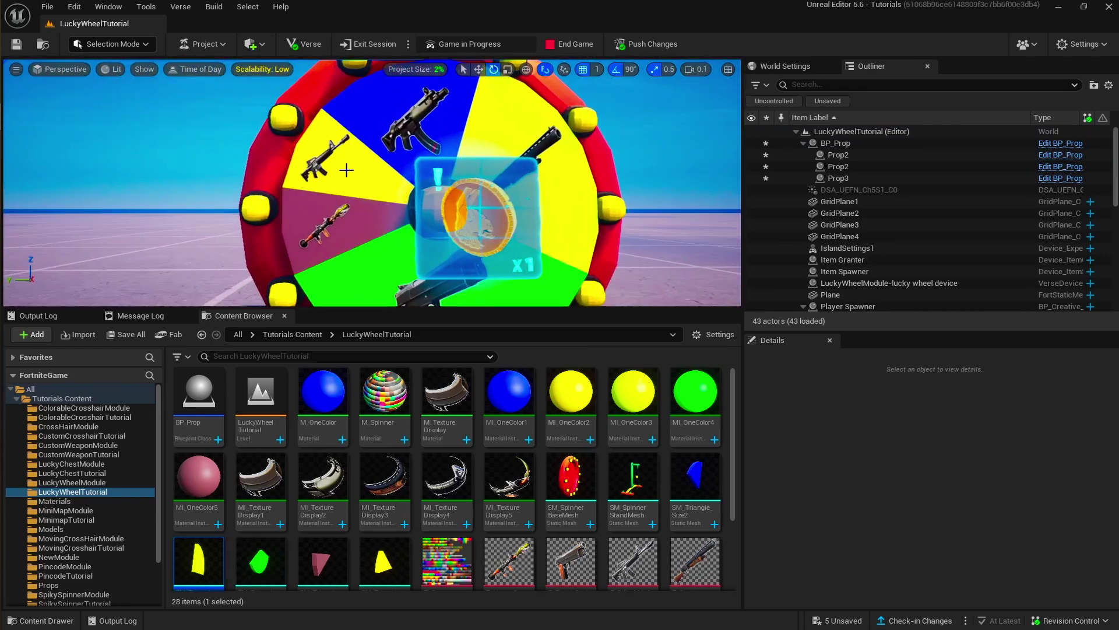
left_click(423, 150)
left_click(369, 230)
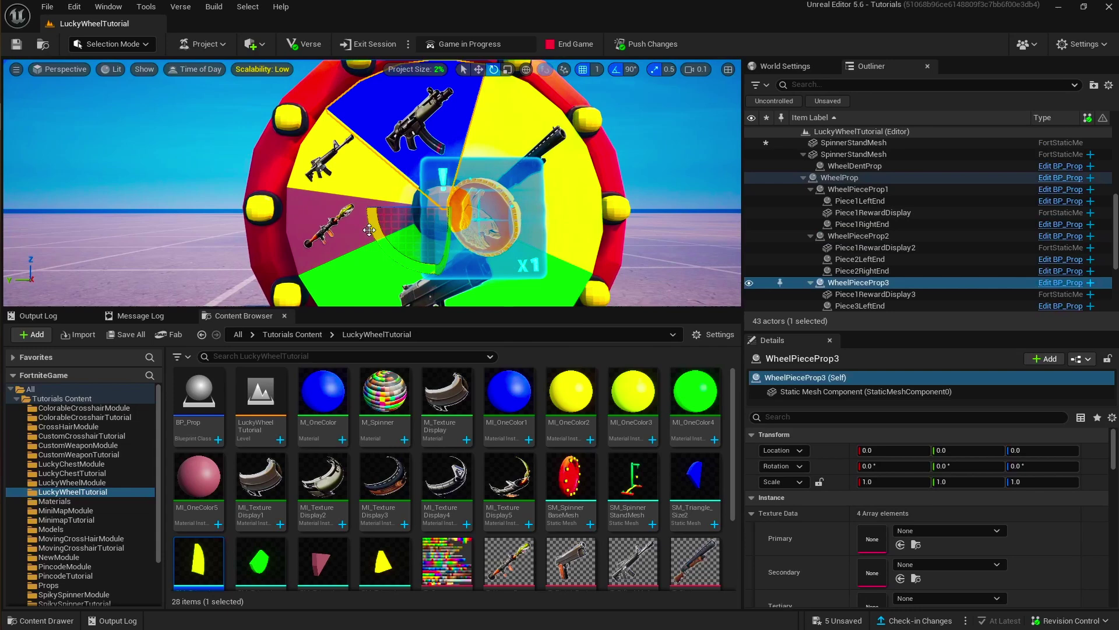
left_click(571, 286)
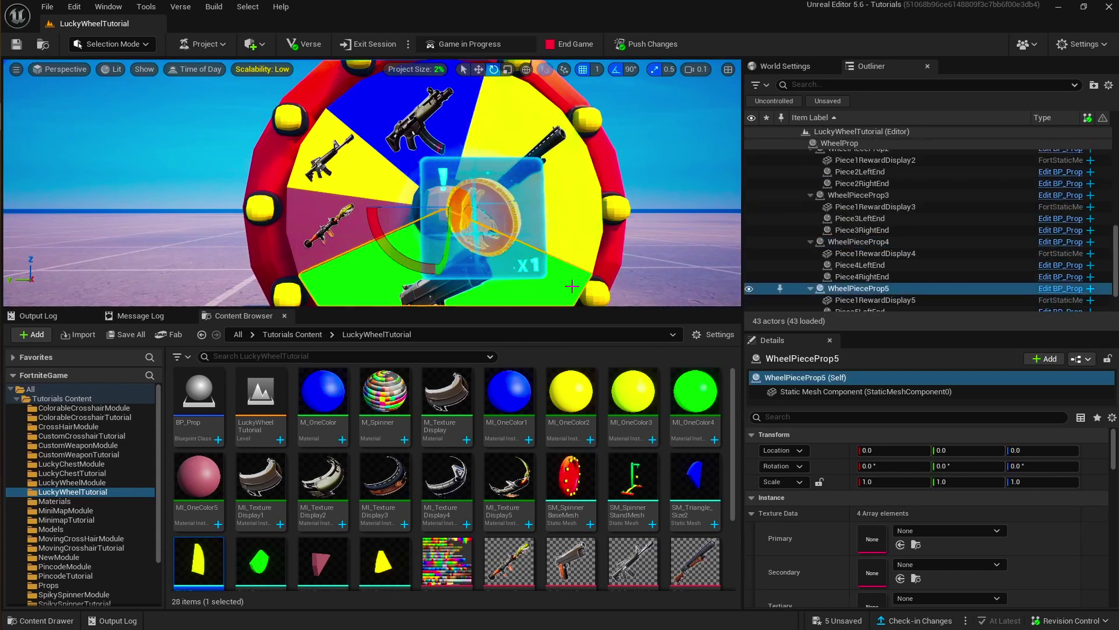
key("s")
right_click_drag(528, 192, 563, 213)
key("w")
key("d")
right_click_drag(437, 195, 424, 205)
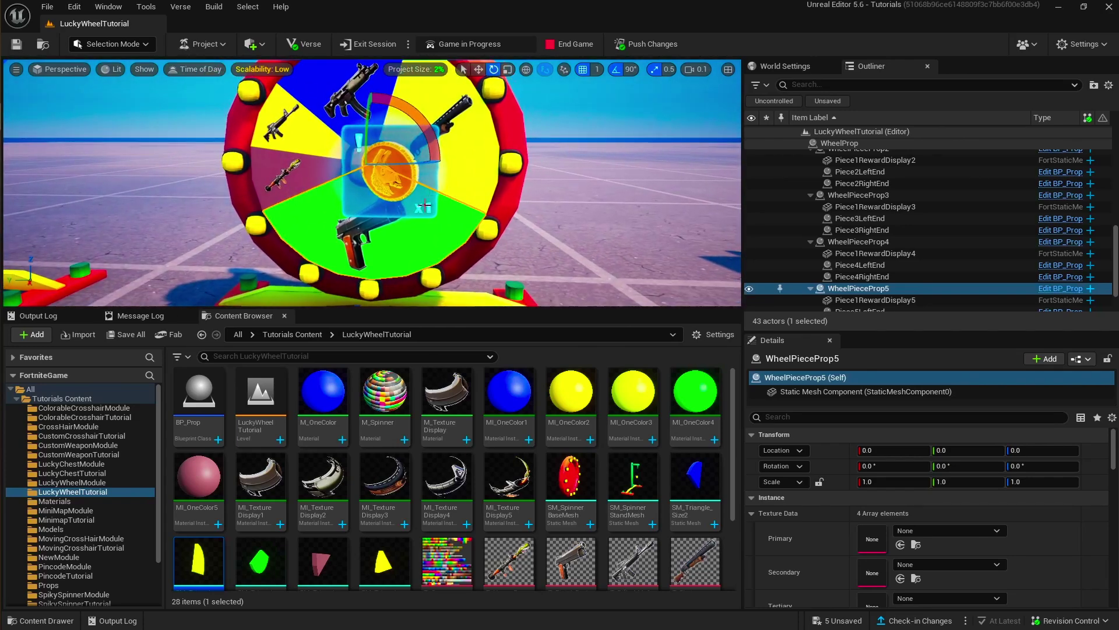
Inspect the pistol reward display on the green piece and look through the weapon textures used for the reward displays.
left_click(392, 245)
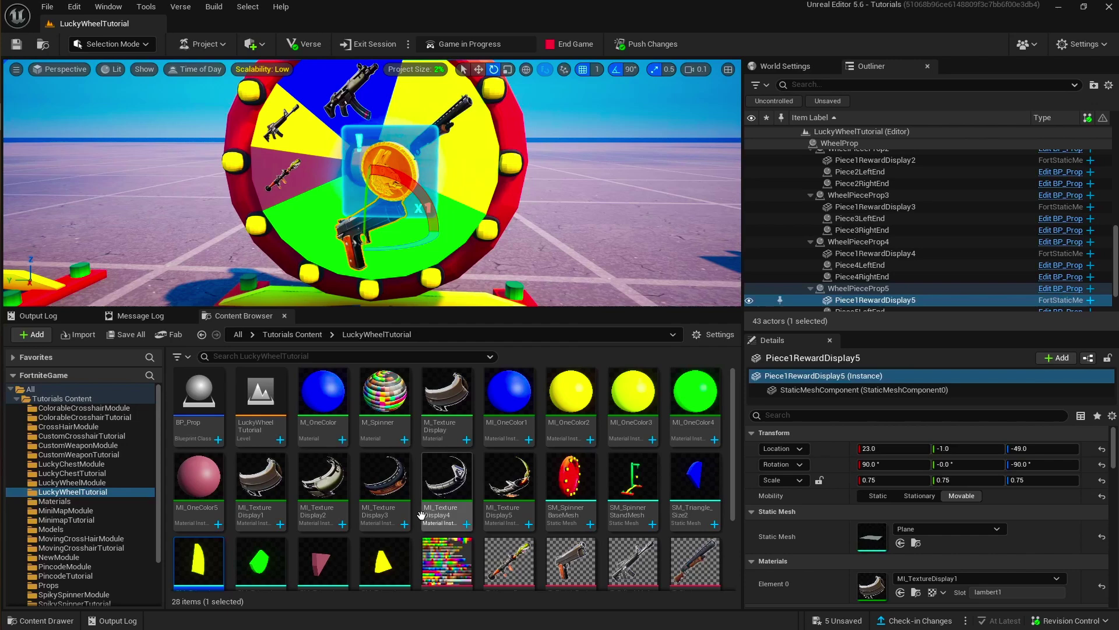
scroll(450, 505, "down", 3)
left_click(506, 498)
left_click(570, 503)
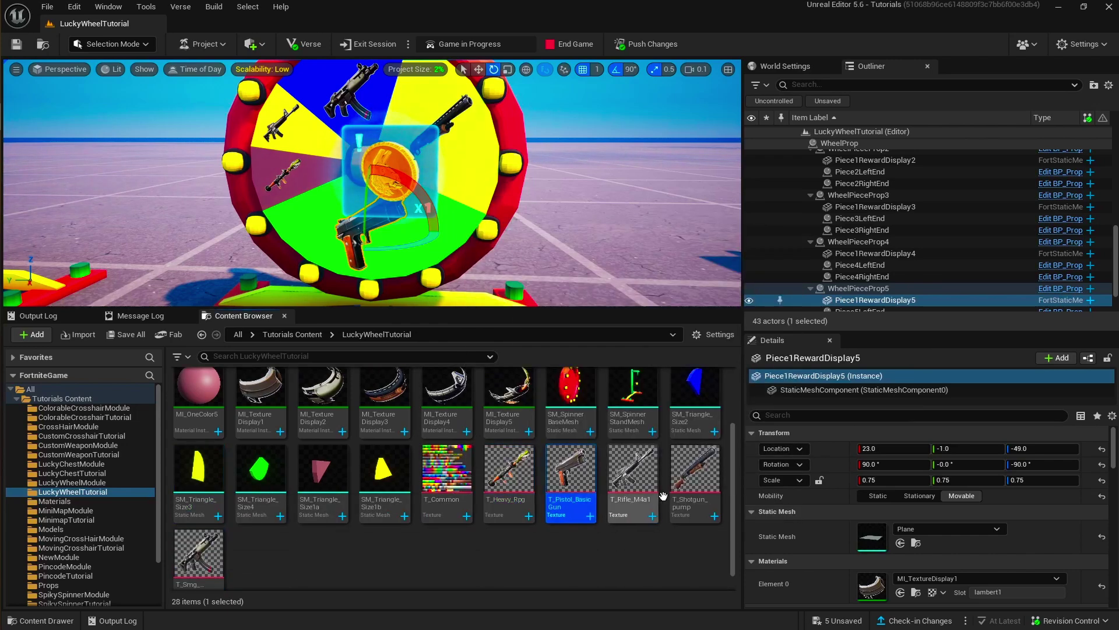
left_click(632, 504)
left_click(687, 506)
Move the pistol reward display off the finished wheel to Y 190, and undo the move.
right_click_drag(484, 183, 449, 218)
key("w")
left_click_drag(372, 209, 181, 208)
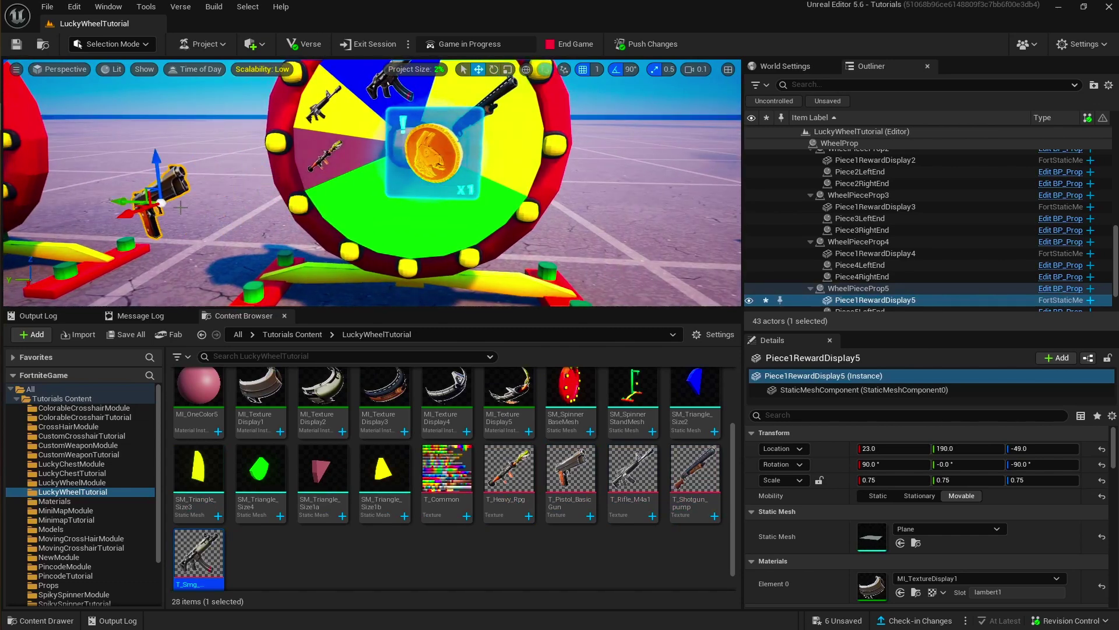
key("ctrl+z")
scroll(448, 472, "up", 1)
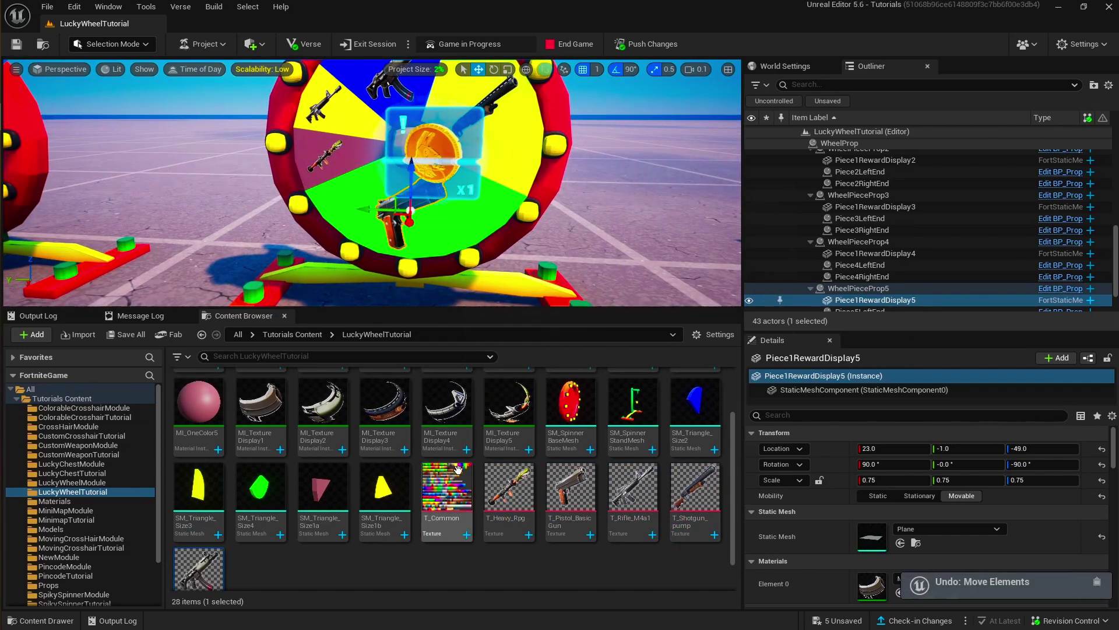
Duplicate the white plane above the finished wheel and place the copy beside it at about (-276, 38, 414).
right_click_drag(408, 187, 568, 63)
left_click(482, 97)
right_click_drag(509, 162, 505, 129)
left_click_drag(346, 183, 131, 170, "alt")
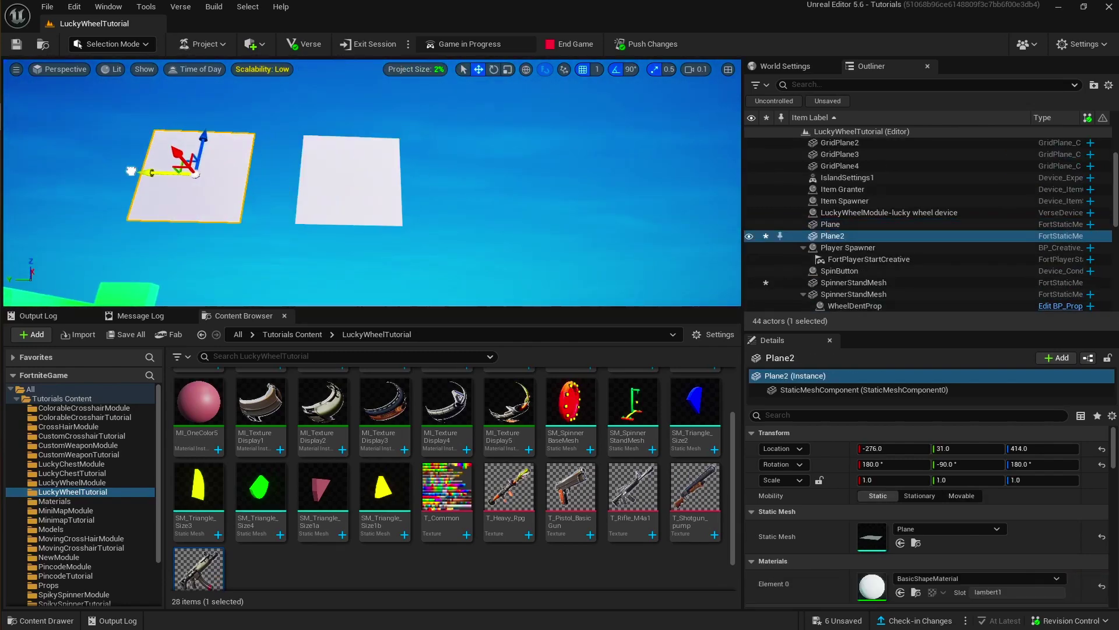
left_click(254, 46)
mouse_move(295, 79)
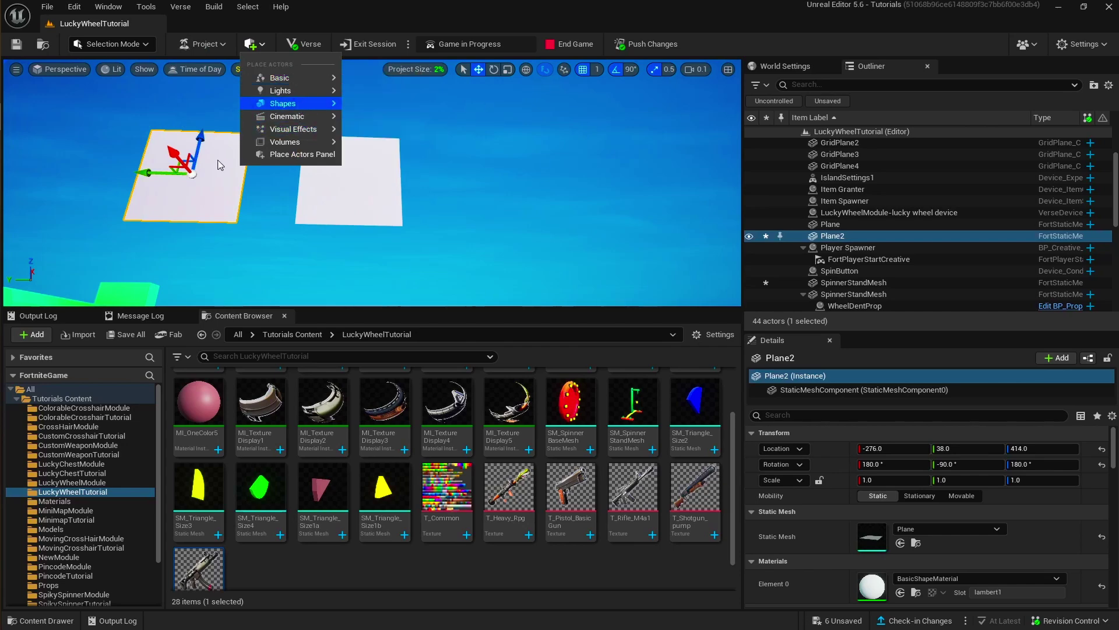
left_click(192, 173)
Apply the MI_TextureDisplay3 material to the duplicated plane, Plane2.
right_click_drag(191, 173, 140, 227)
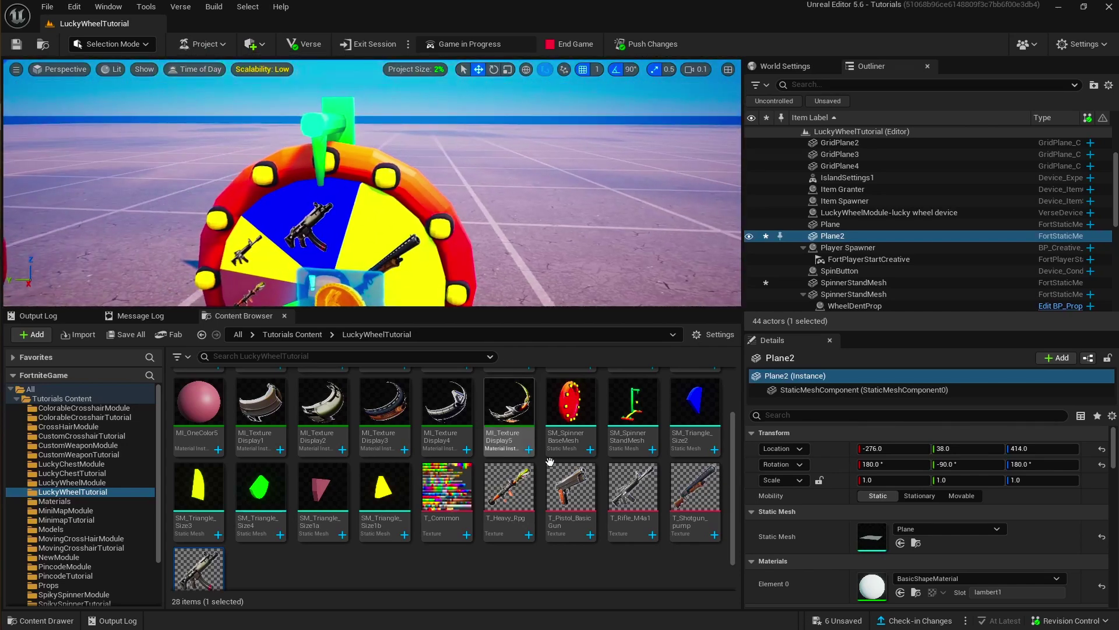
scroll(608, 477, "up", 3)
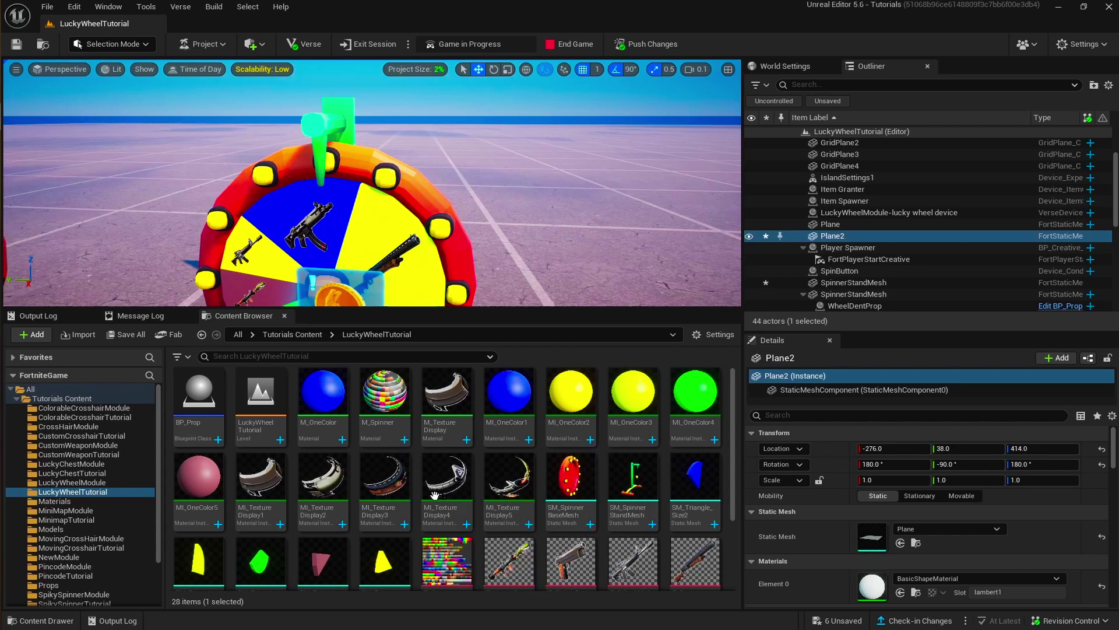
mouse_move(265, 495)
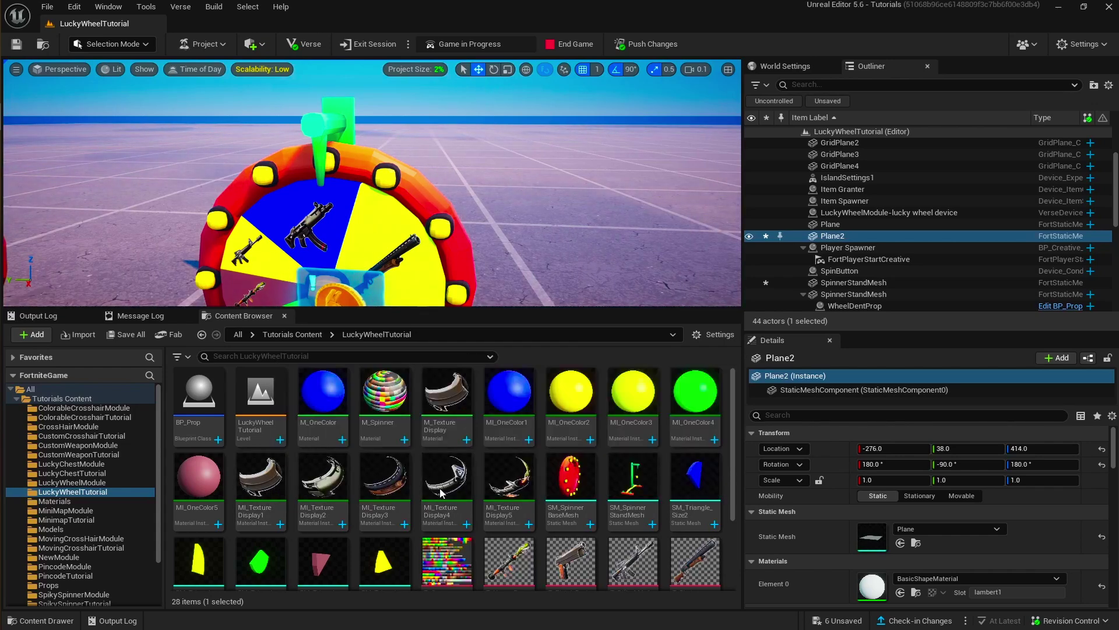
left_click_drag(372, 493, 909, 582)
key("f")
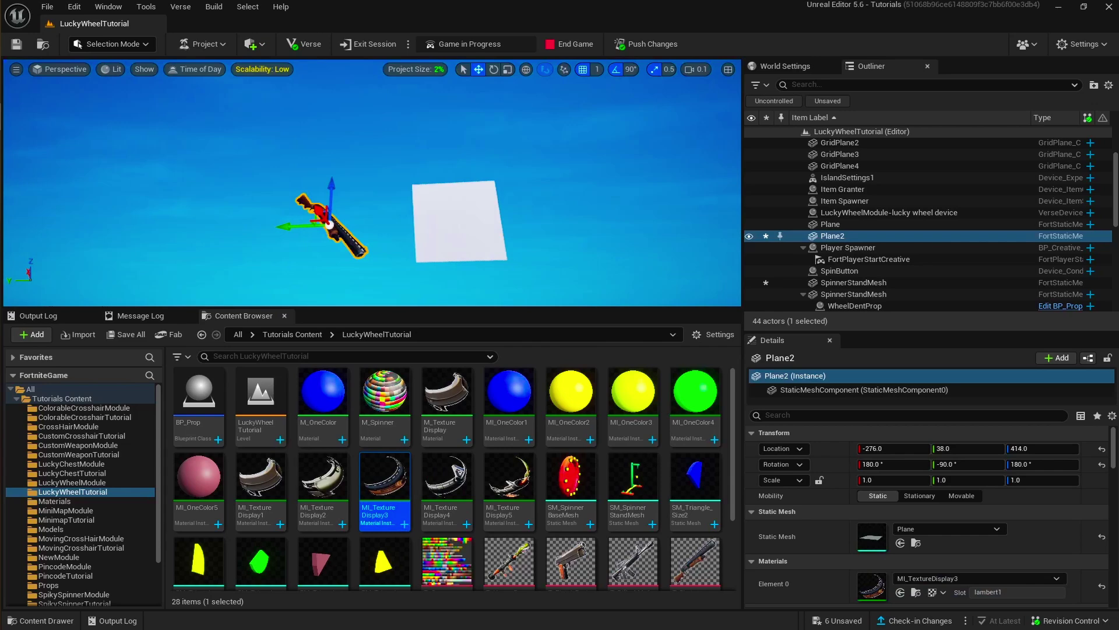
Lower the textured Plane2 to a height of about Z 304, near the top of the wheels.
left_click_drag(352, 168, 350, 233)
key("f")
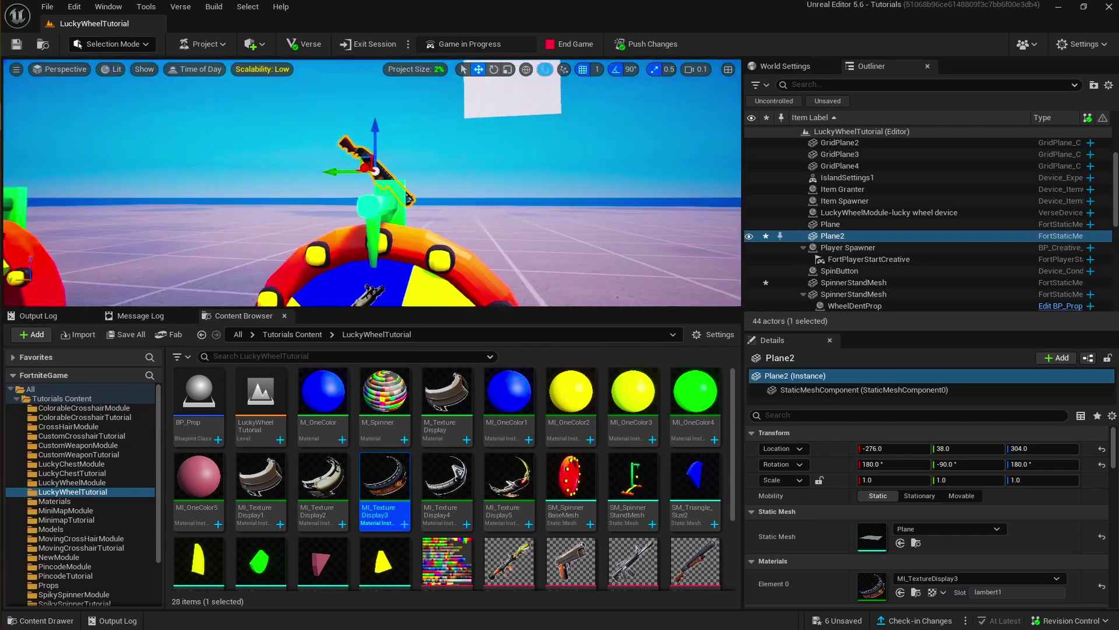
right_click_drag(368, 178, 313, 189)
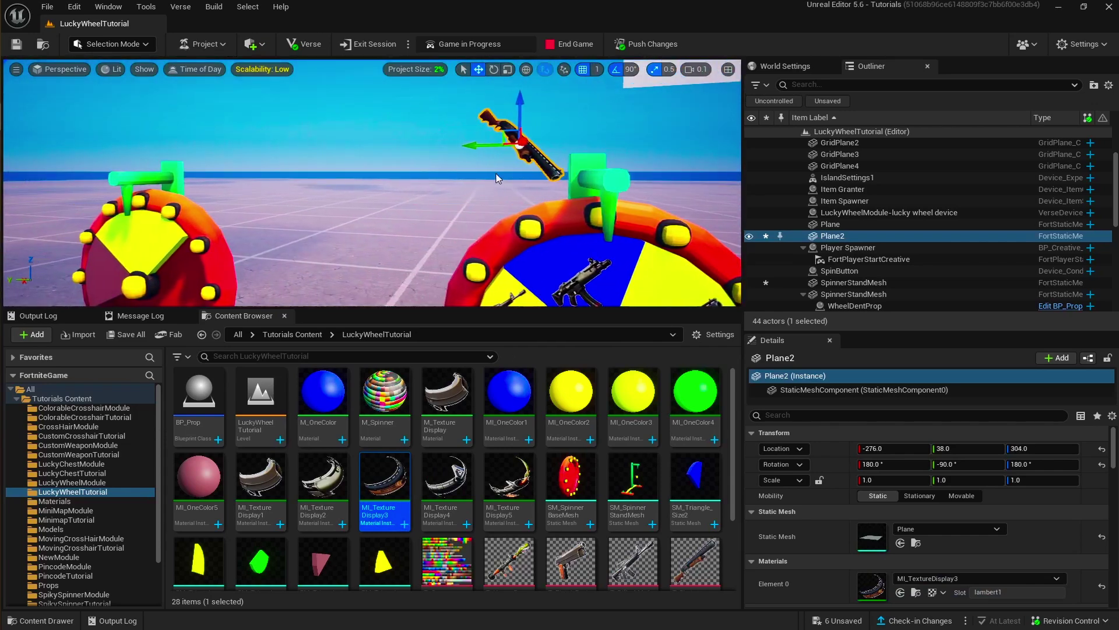
Set Plane2's mobility to Movable and attach it to the Prop3 wedge.
scroll(857, 216, "up", 3)
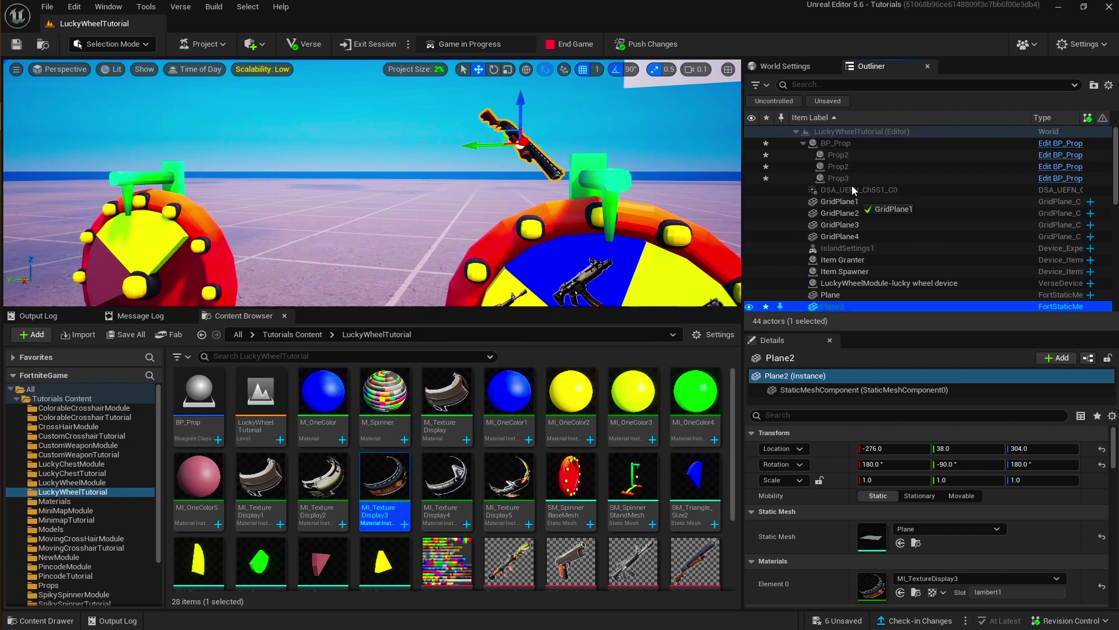
left_click_drag(835, 152, 835, 152)
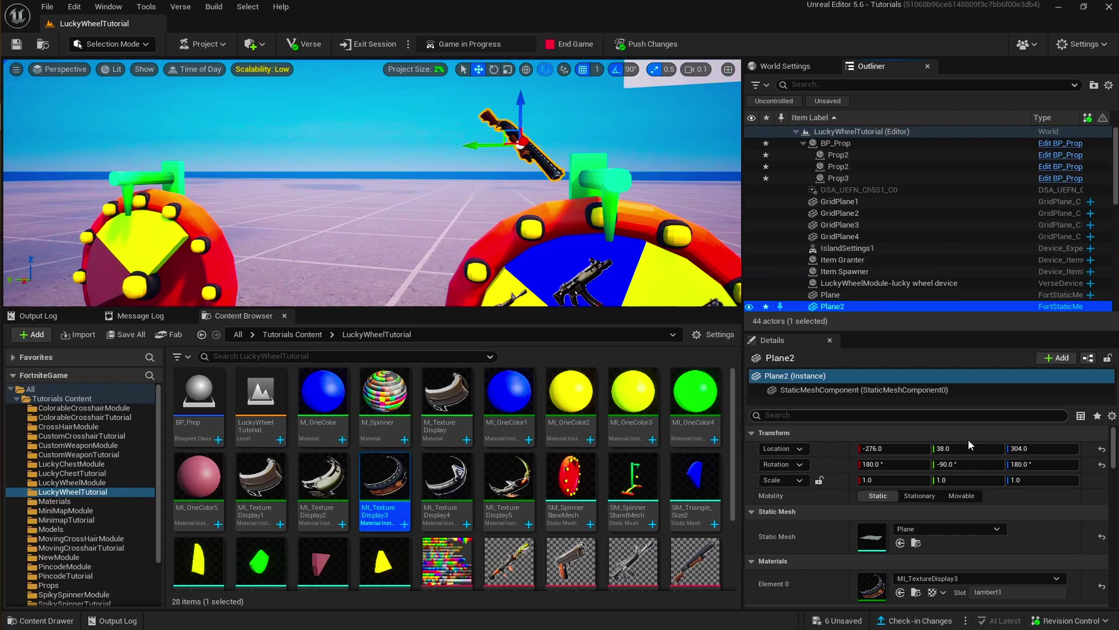
left_click(961, 496)
left_click_drag(833, 306, 845, 230)
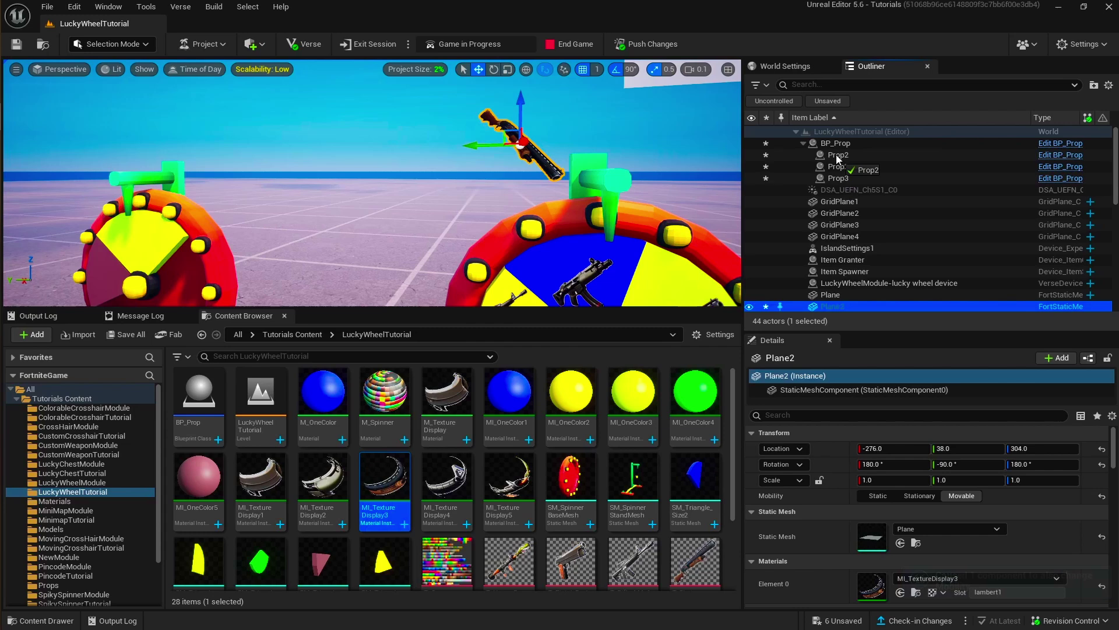
left_click_drag(836, 154, 837, 178)
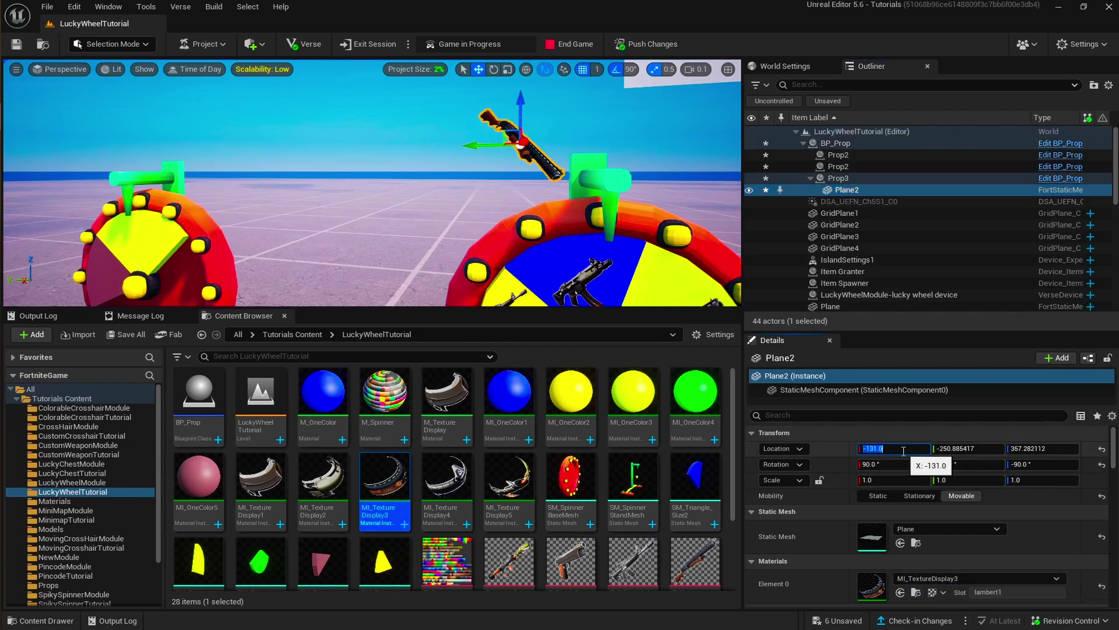
Set Plane2's relative location to X 19, Y 0, Z 0.
left_click(903, 451)
type("19")
key("Tab")
type("0")
key("Tab")
type("0")
key("Return")
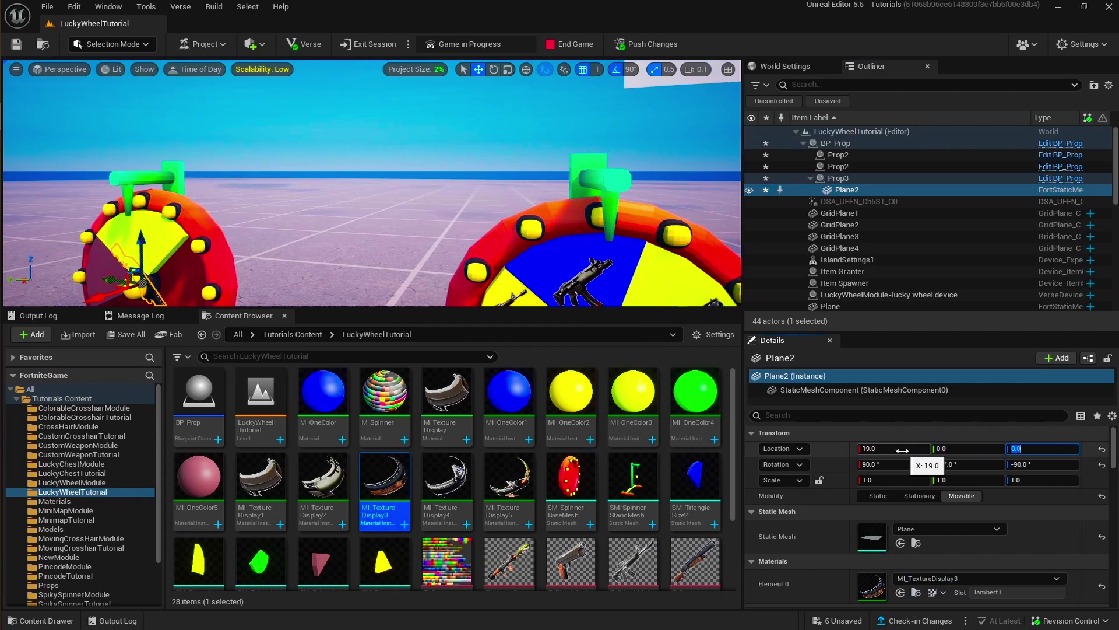
Raise Plane2 onto the wheel's yellow area, scale it to 0.5 on all axes, and set its X location to 23.
right_click_drag(522, 232, 418, 255)
key("w")
left_click_drag(397, 238, 397, 174)
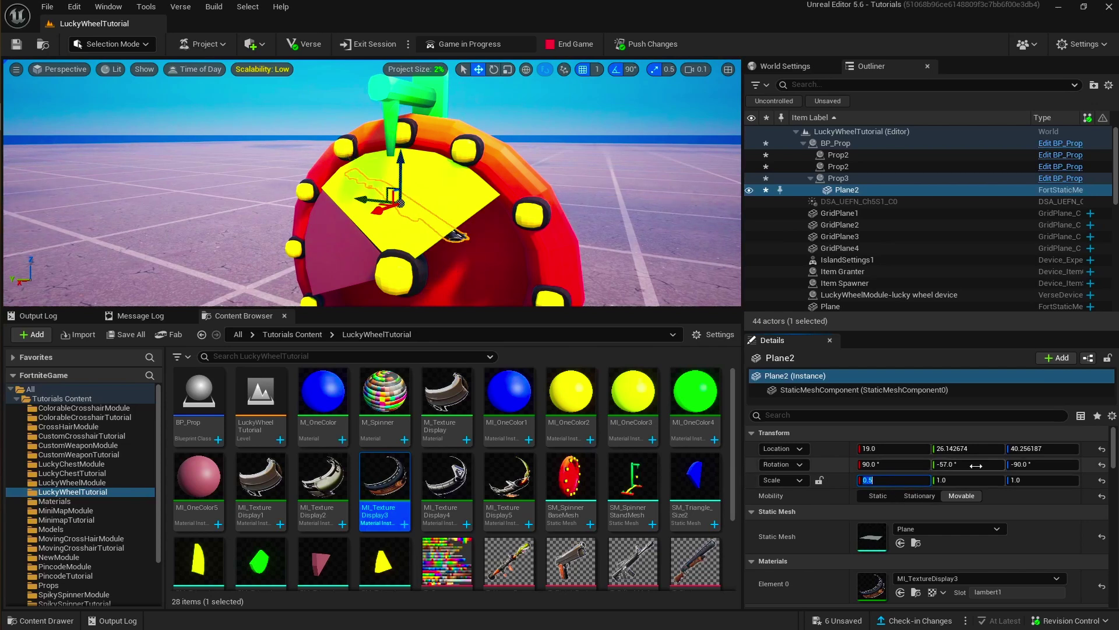
left_click(974, 488)
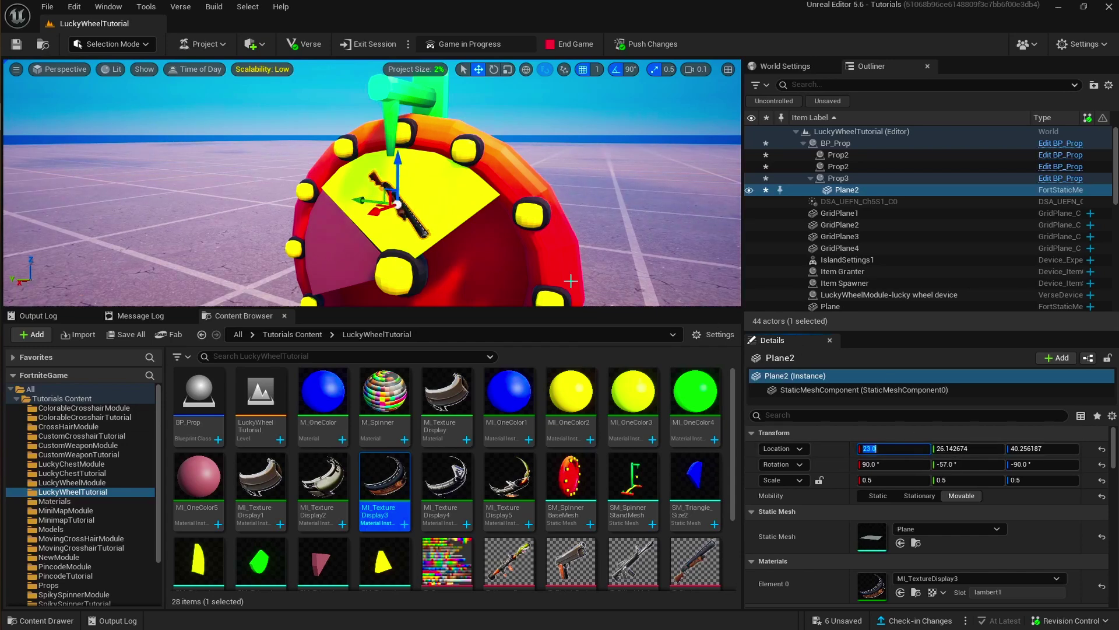
key("w")
right_click_drag(571, 281, 551, 283)
Select the Prop3 wedge directly beside the yellow area of the unfinished wheel.
left_click(340, 132)
right_click_drag(340, 132, 331, 150)
key("w")
left_click(410, 250)
key("s")
right_click_drag(410, 250, 431, 256)
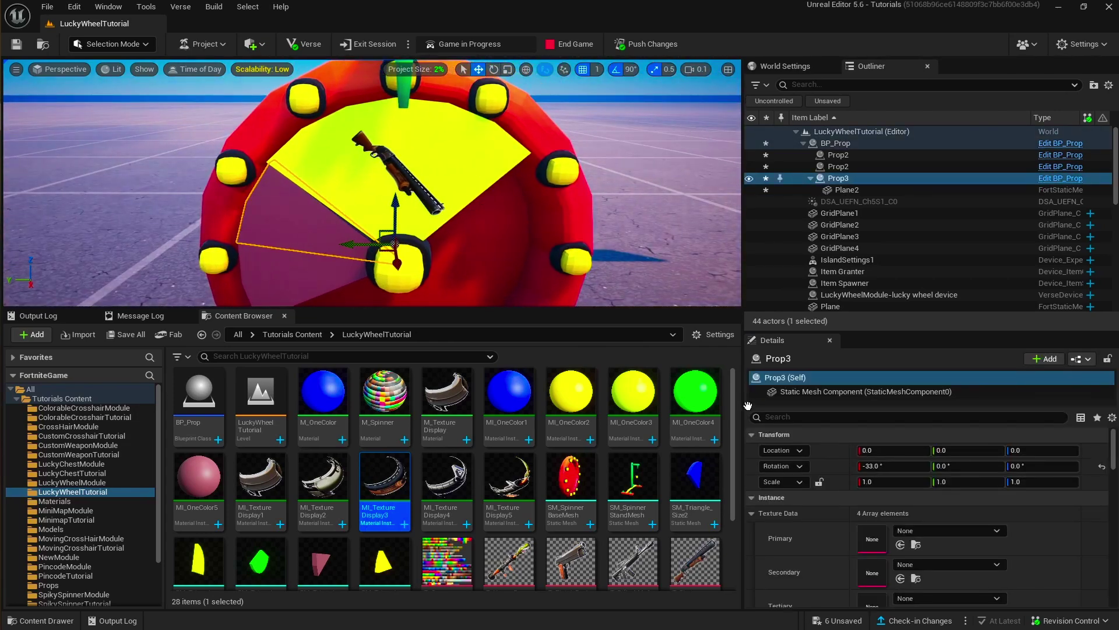
mouse_move(482, 235)
right_mouse_down()
mouse_move(524, 236)
mouse_move(483, 230)
right_mouse_up()
key("s")
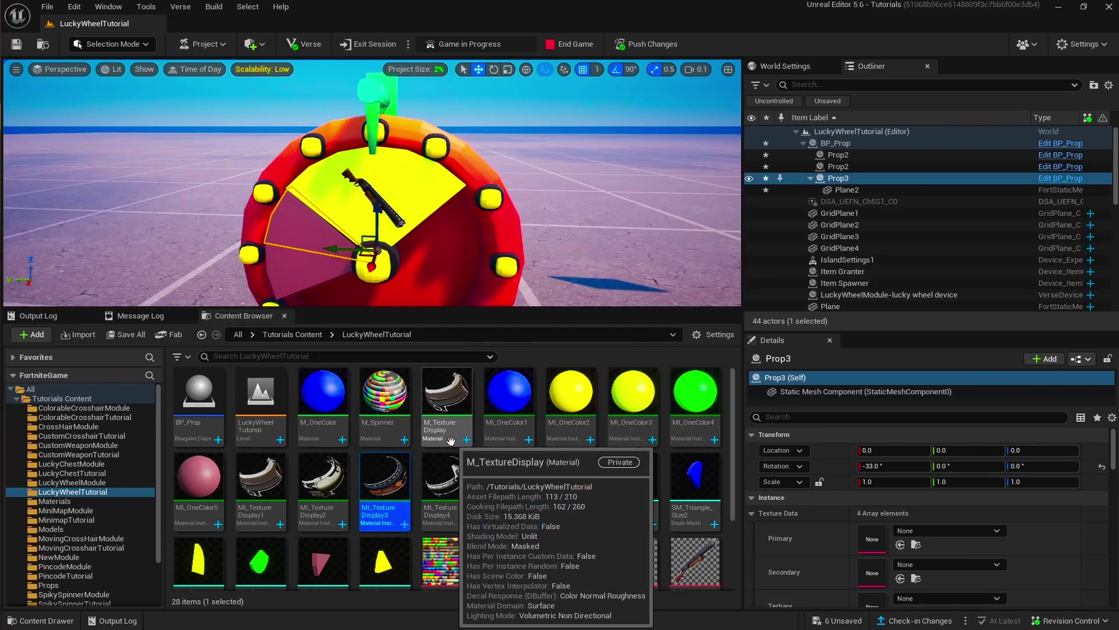
Open the M_TextureDisplay material, examine how its TextureToDisplay parameter is wired in the graph, and close it.
right_click_drag(445, 232, 548, 231)
double_click(431, 416)
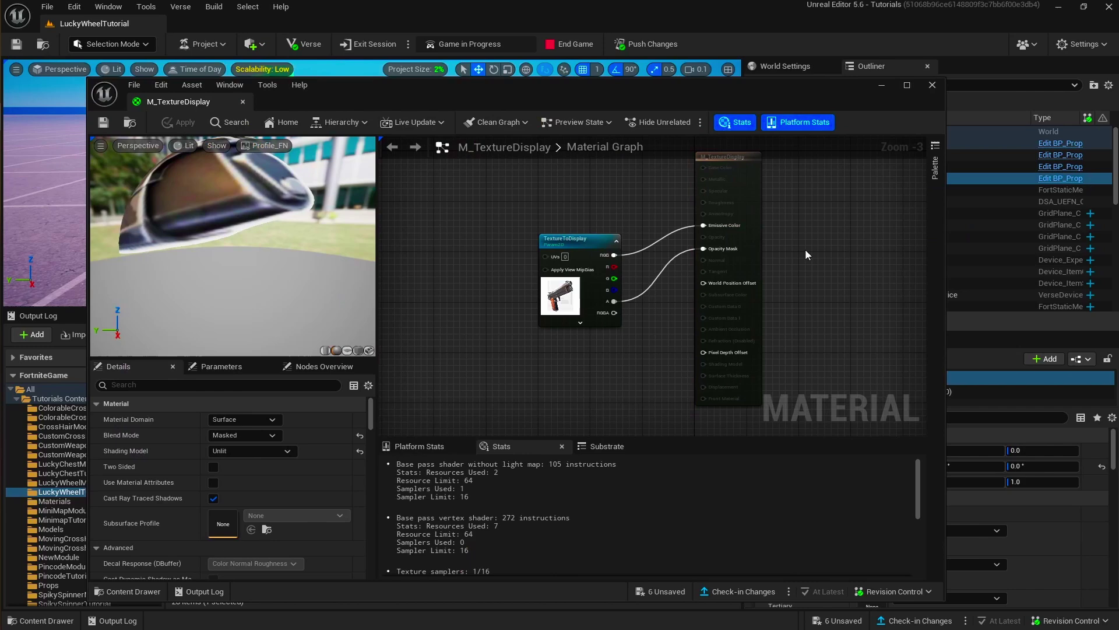
scroll(650, 280, "up", 3)
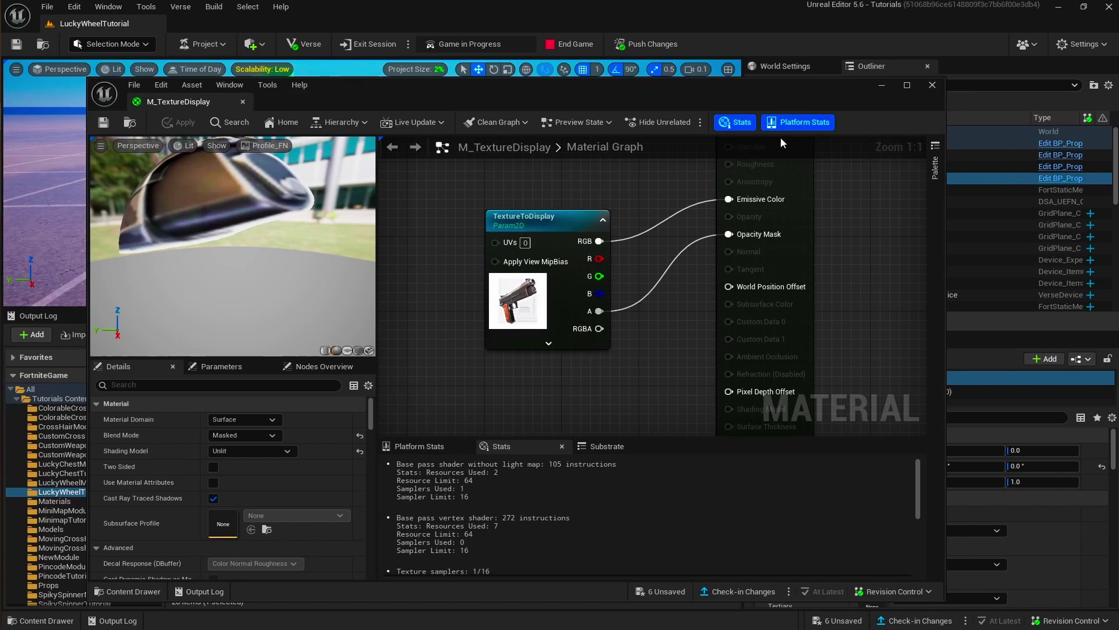
scroll(266, 280, "down", 4)
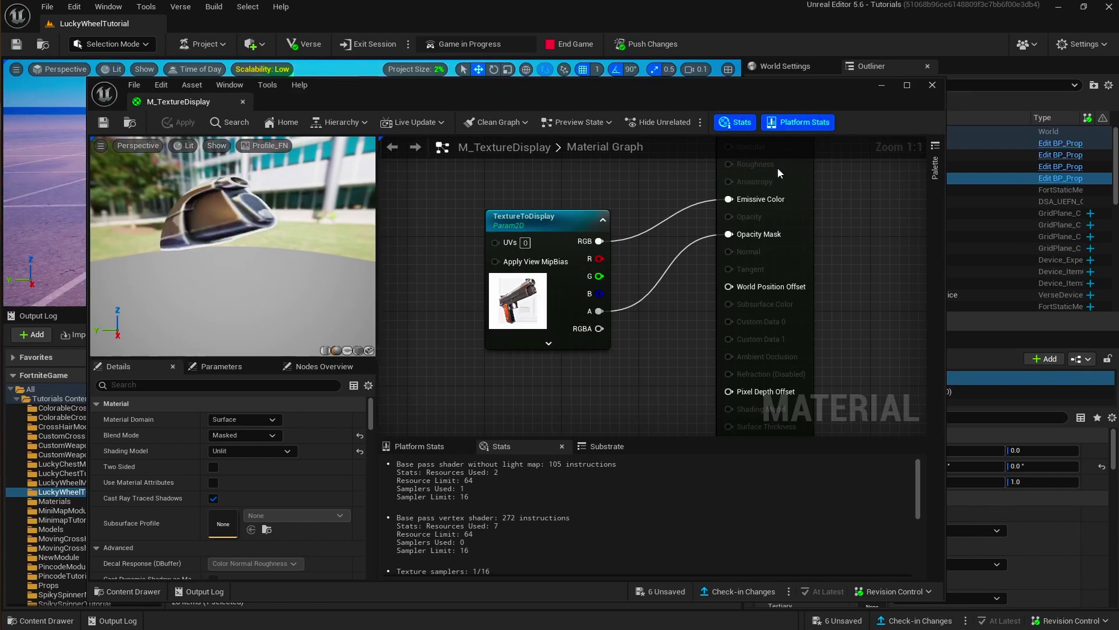
left_click(923, 87)
Assign the MI_OneColor1 material to Prop3's static mesh component, accepting the custom material warning.
right_click_drag(286, 264, 344, 289)
scroll(1009, 537, "down", 5)
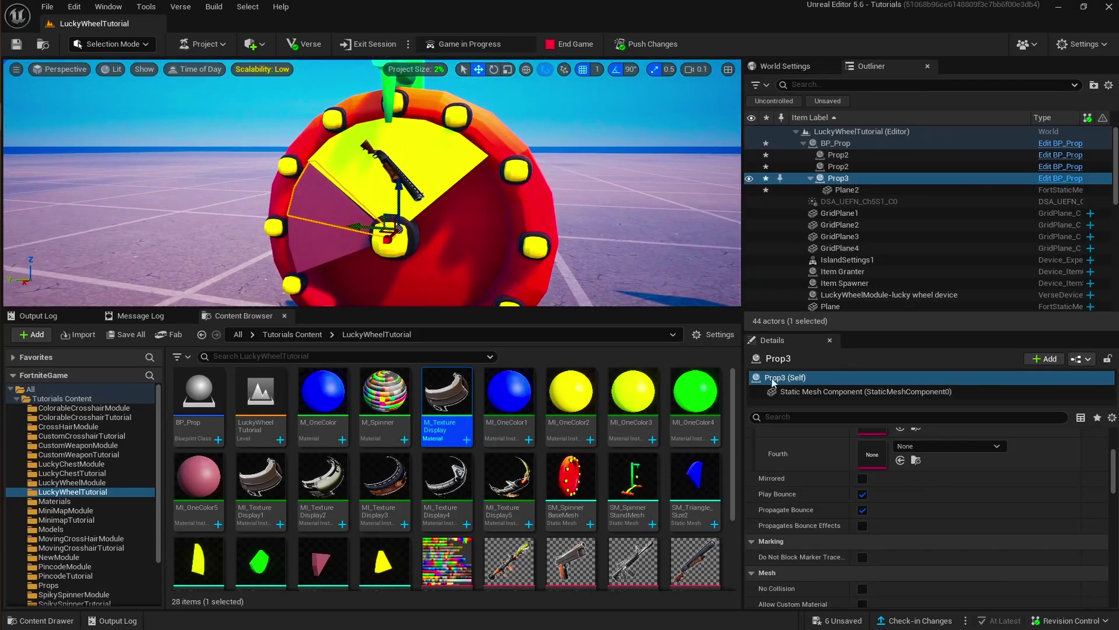
left_click(809, 394)
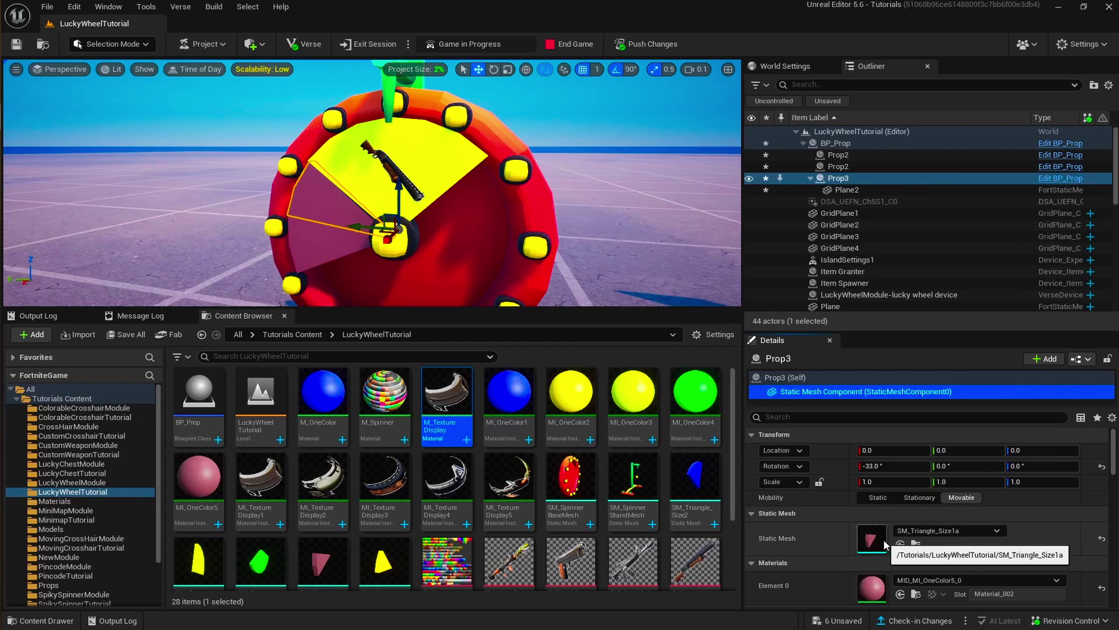
scroll(916, 555, "down", 1)
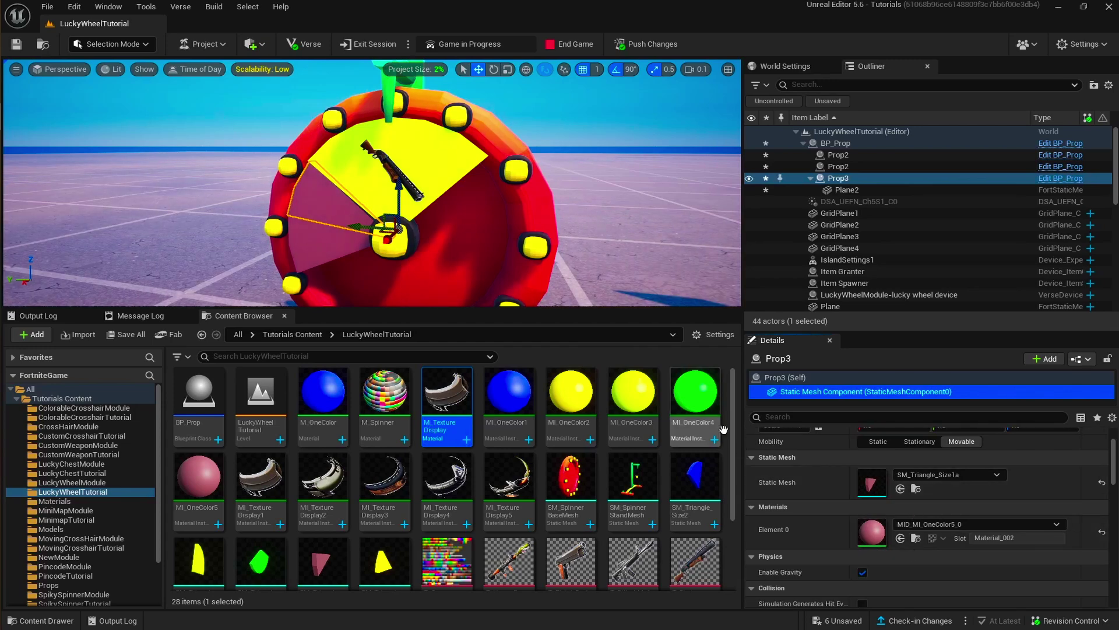
left_click_drag(508, 402, 931, 522)
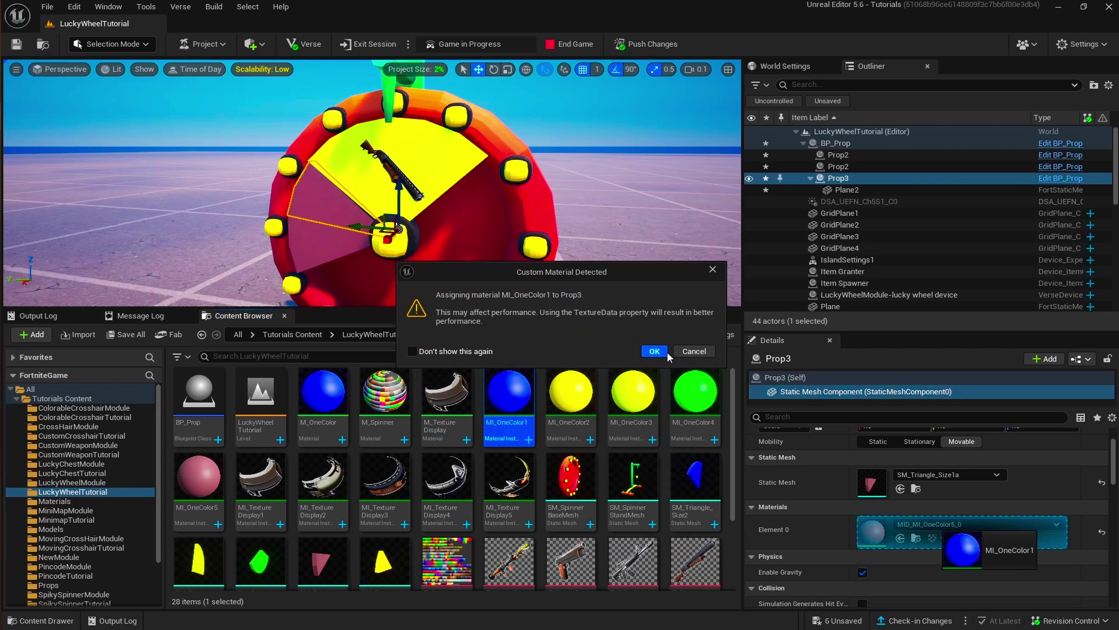
left_click(654, 351)
scroll(563, 276, "up", 5)
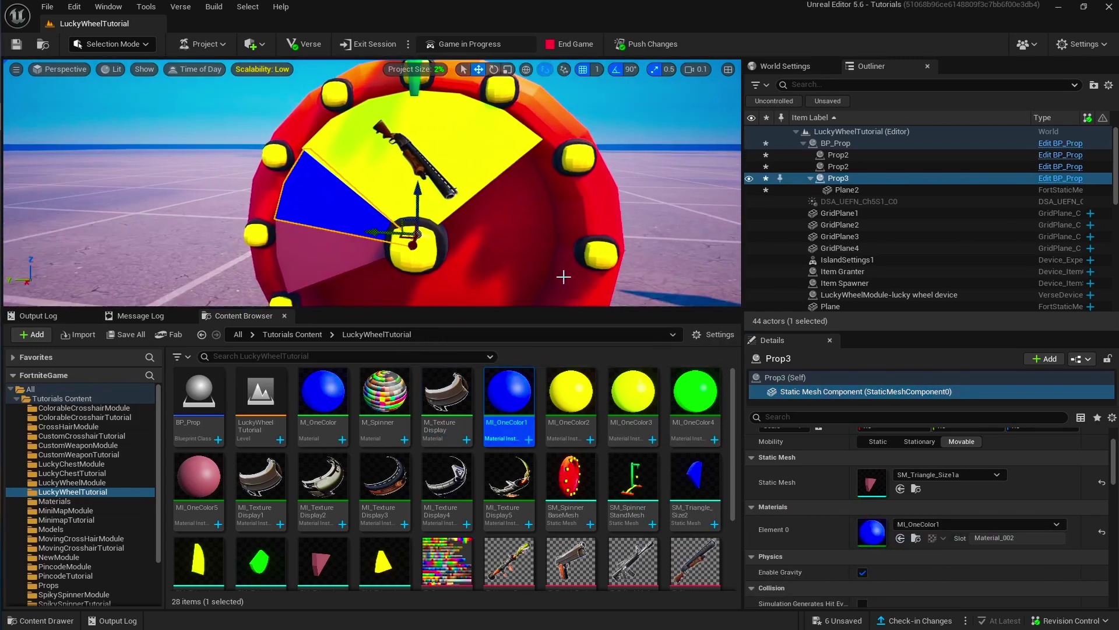
Open the M_OneColor material, examine its color parameter in the graph, and close it.
left_click(328, 422)
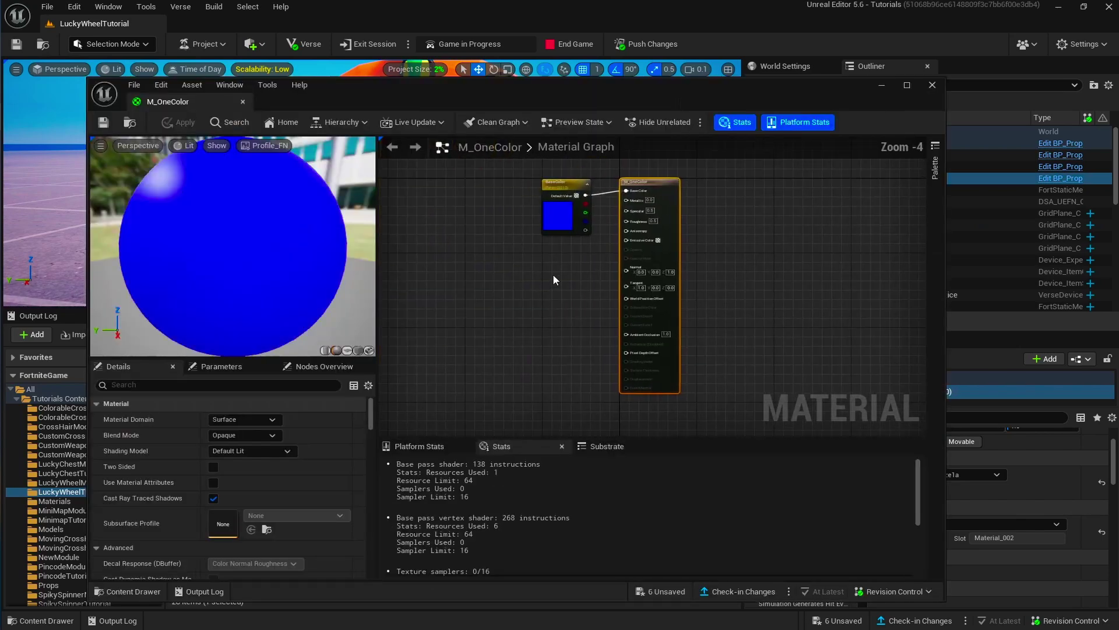
right_click_drag(506, 251, 583, 290)
left_click(931, 85)
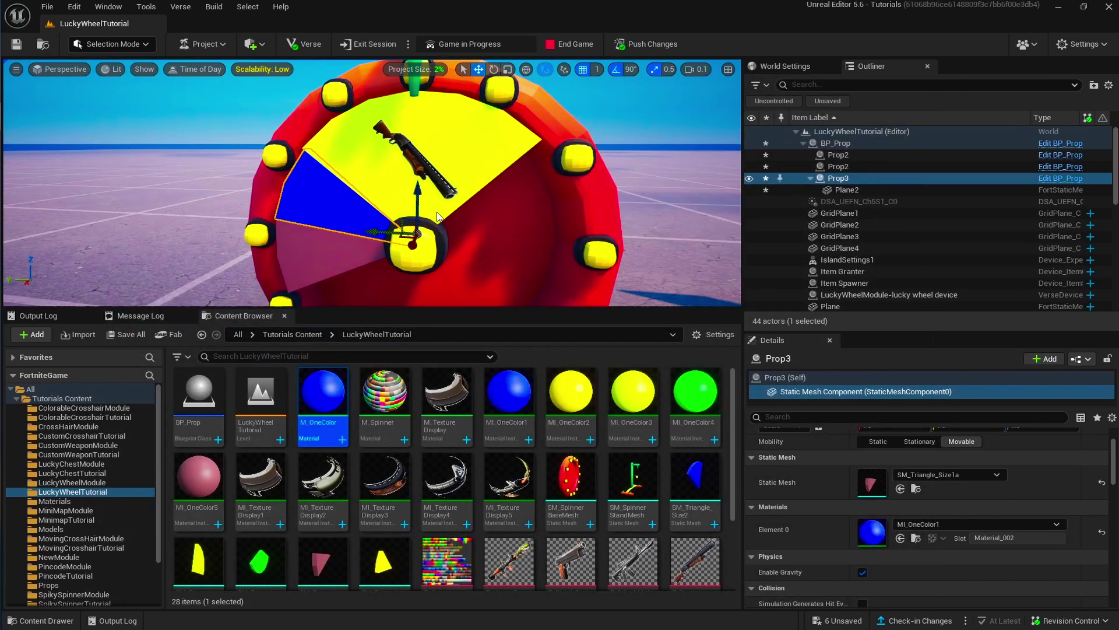
Check the unfinished wheel's parts by selecting the yellow wedge, the maroon wedge and the Plane2 reward display in turn.
right_click(431, 211)
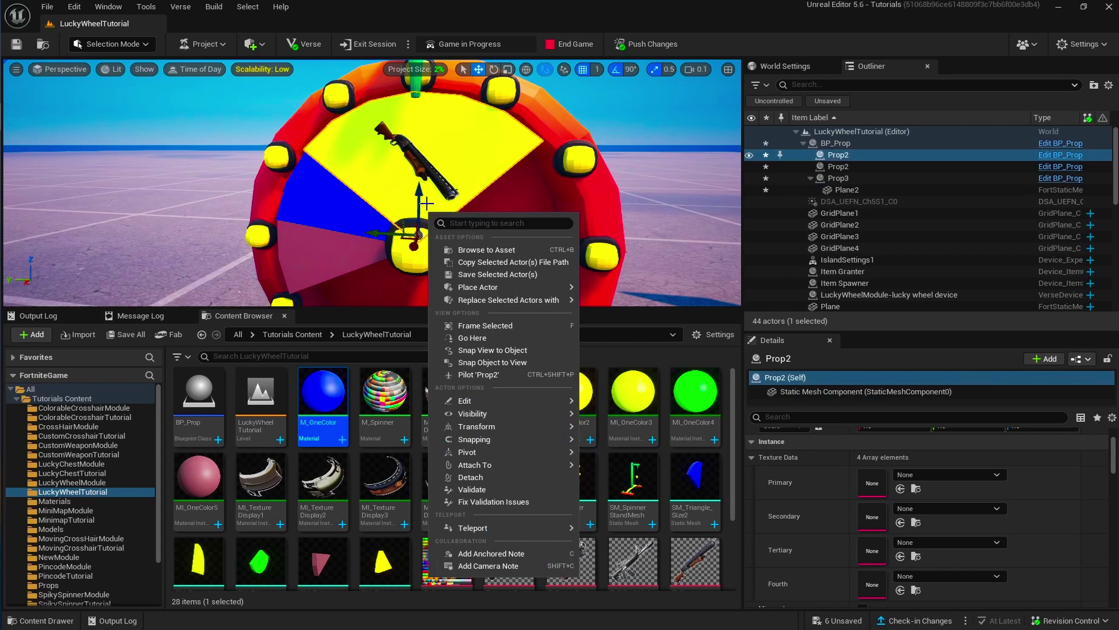
left_click(408, 208)
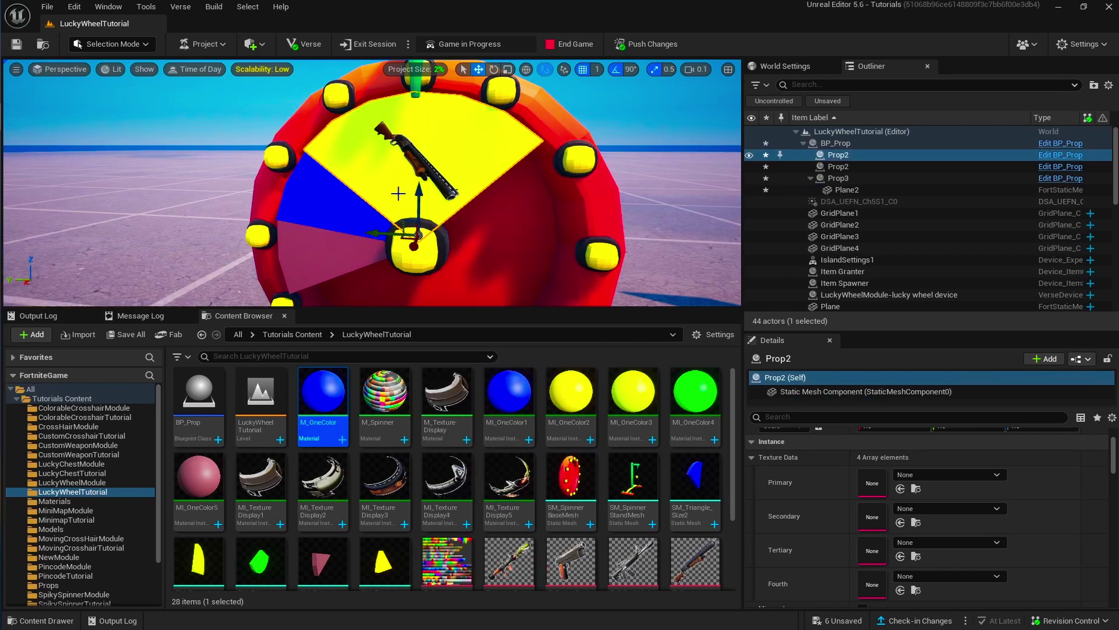
left_click(318, 226)
left_click(319, 234)
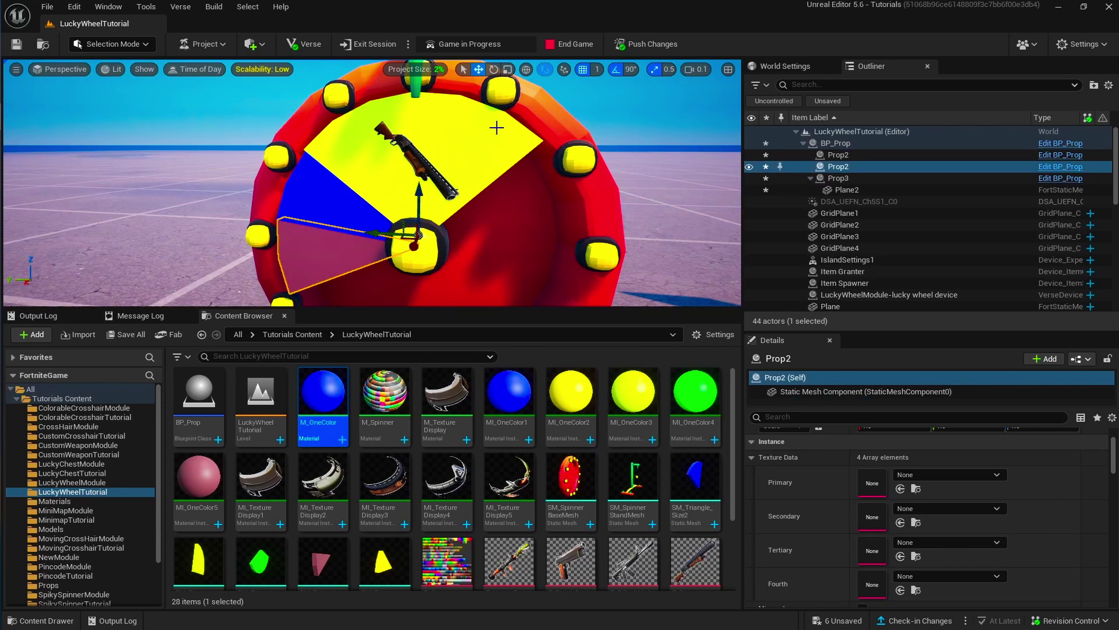
left_click(469, 158)
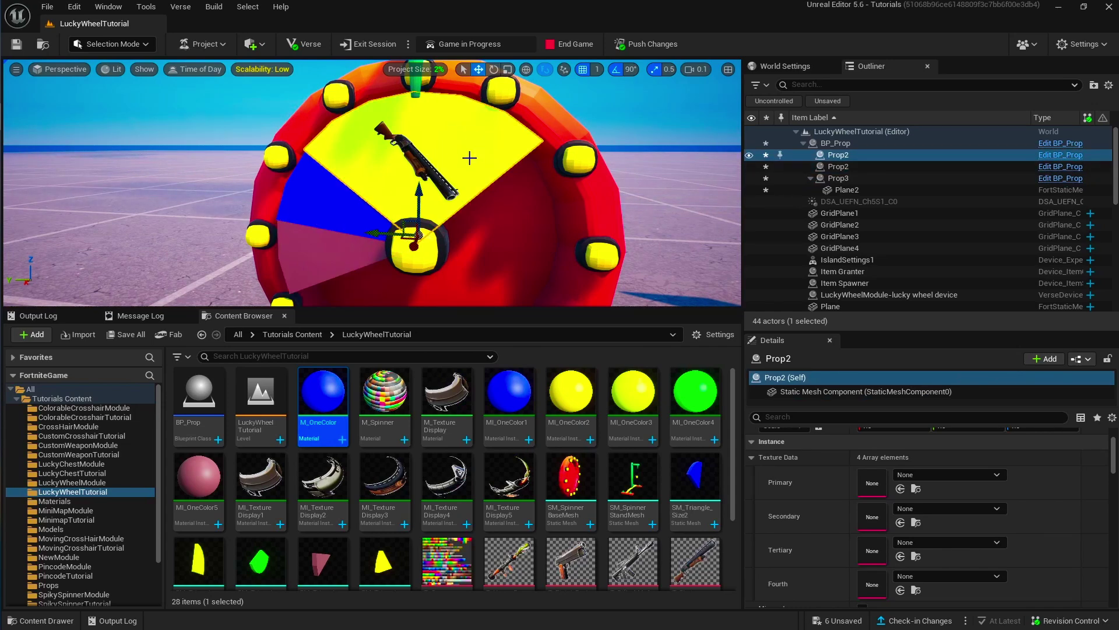
left_click(428, 169)
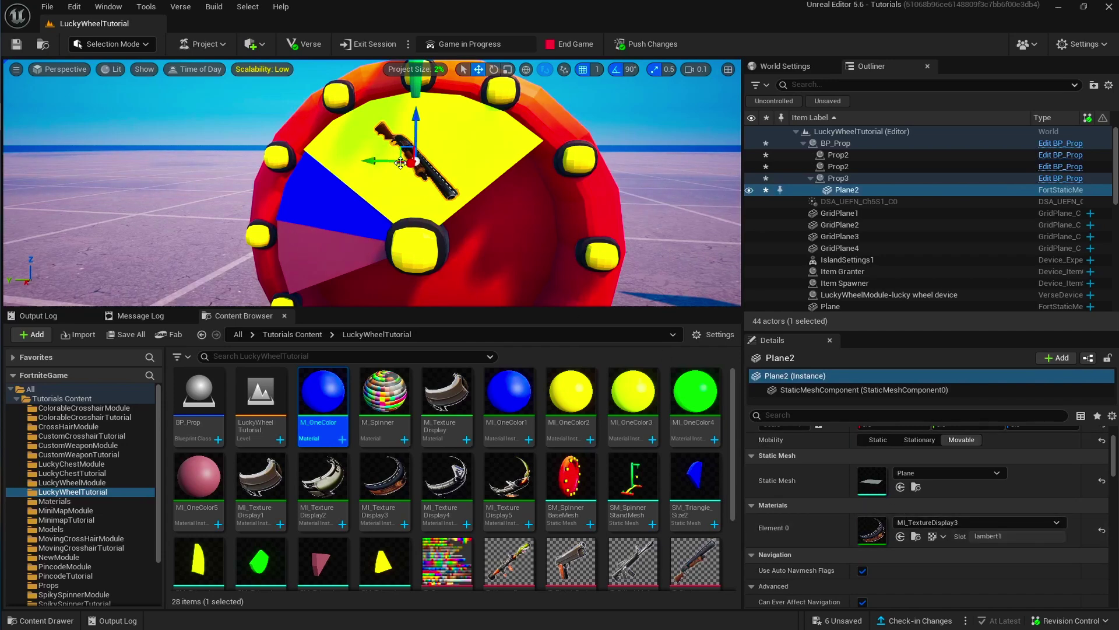
Inspect the finished wheel's WheelPieceProp4 and the Piece1RewardDisplay3 plane on its blue wedge.
key("a")
right_click_drag(454, 174, 507, 169)
key("w")
key("s")
key("w")
key("d")
left_click(432, 177)
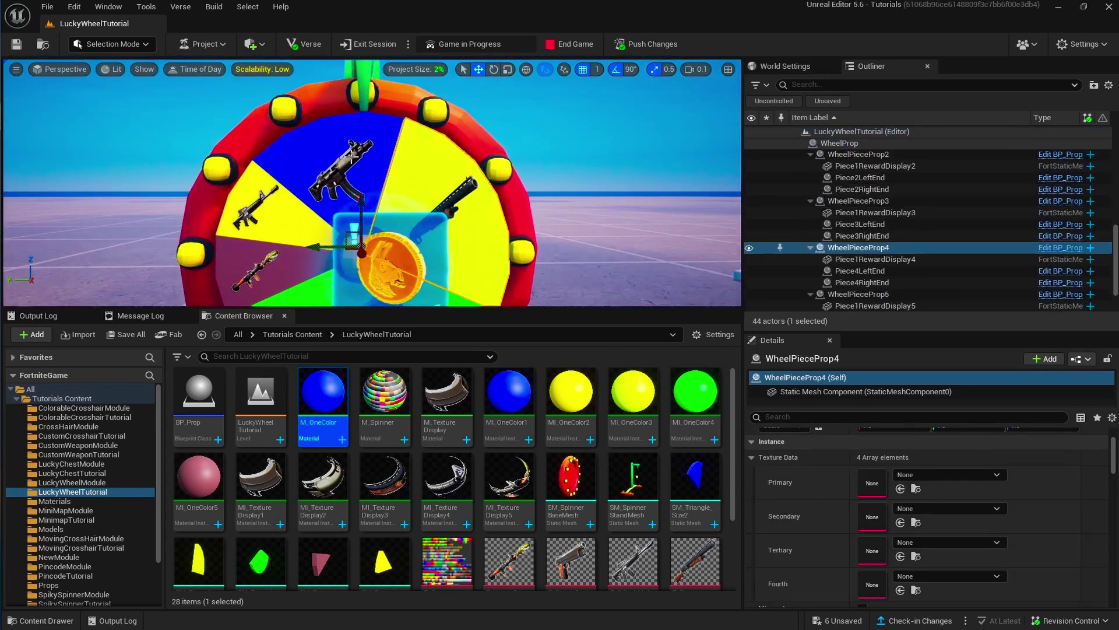
left_click(354, 156)
scroll(921, 289, "down", 2)
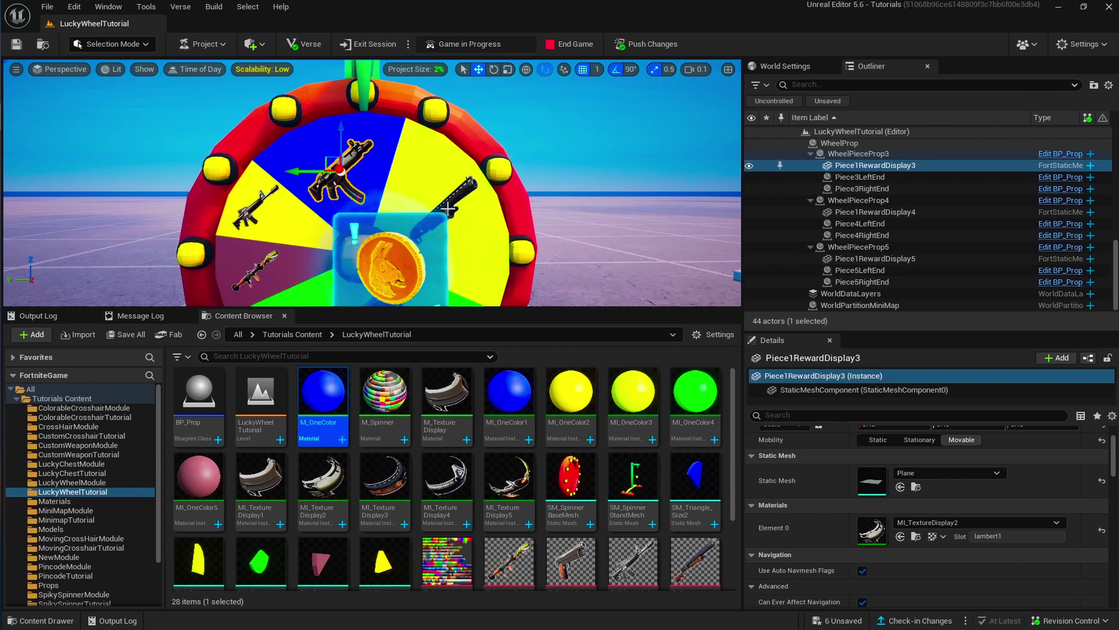
Select the LuckyWheelModule device and examine the settings of index 0 in its WheelPieces array.
key("s")
right_click_drag(447, 208, 495, 233)
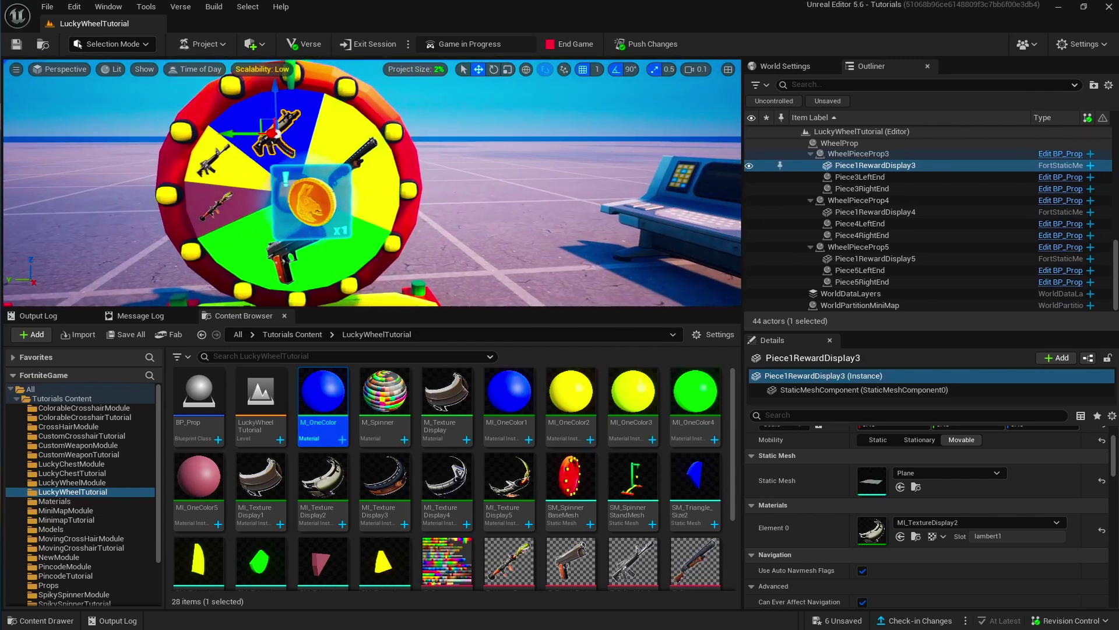
left_click(671, 197)
right_click_drag(671, 197, 706, 228)
key("s")
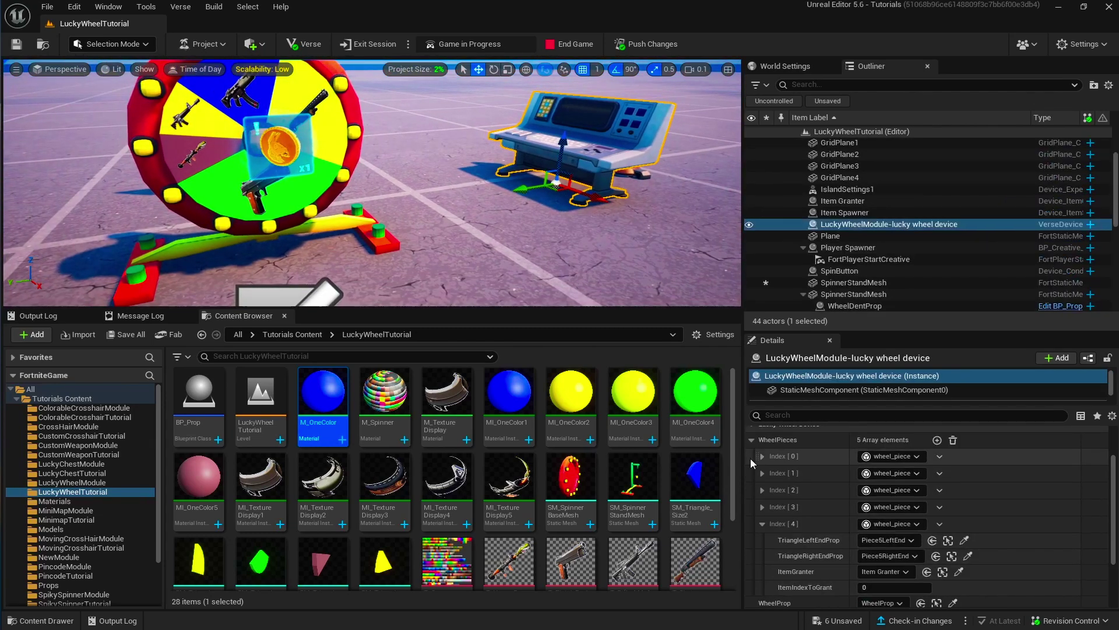
left_click(762, 456)
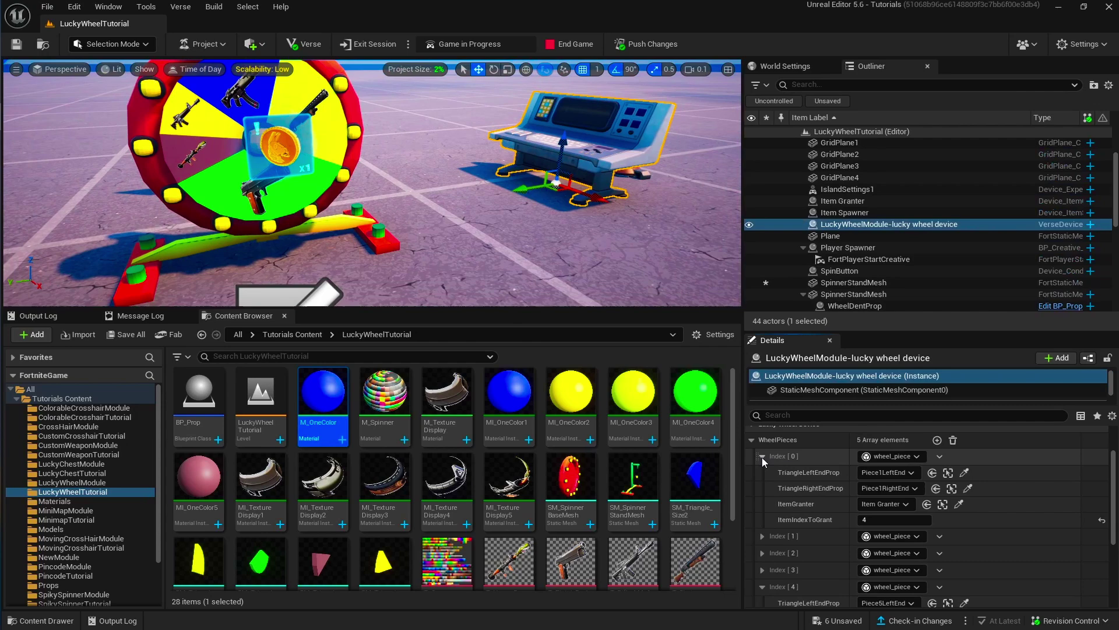
left_click(762, 457)
Select the blue WheelPieceProp3 wedge and focus on its Piece3LeftEnd prop to examine its placement at the corner.
key("w")
right_click_drag(559, 242, 505, 188)
key("w")
mouse_move(342, 180)
right_mouse_down()
mouse_move(335, 146)
mouse_move(342, 180)
right_mouse_up()
left_click(342, 180)
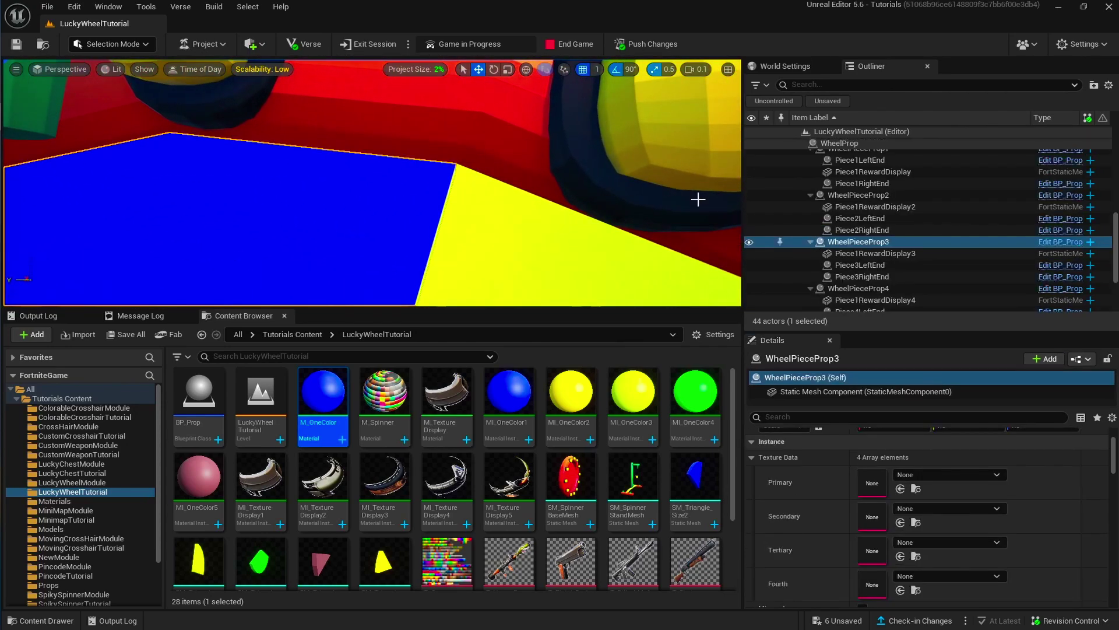
left_click(861, 265)
double_click(860, 266)
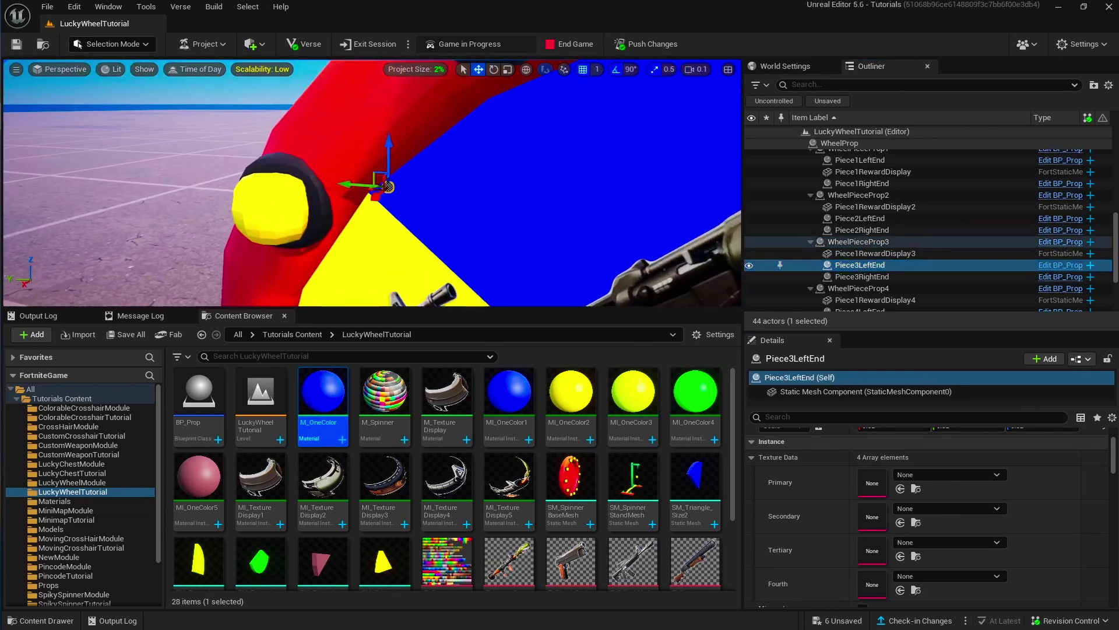
scroll(896, 453, "up", 2)
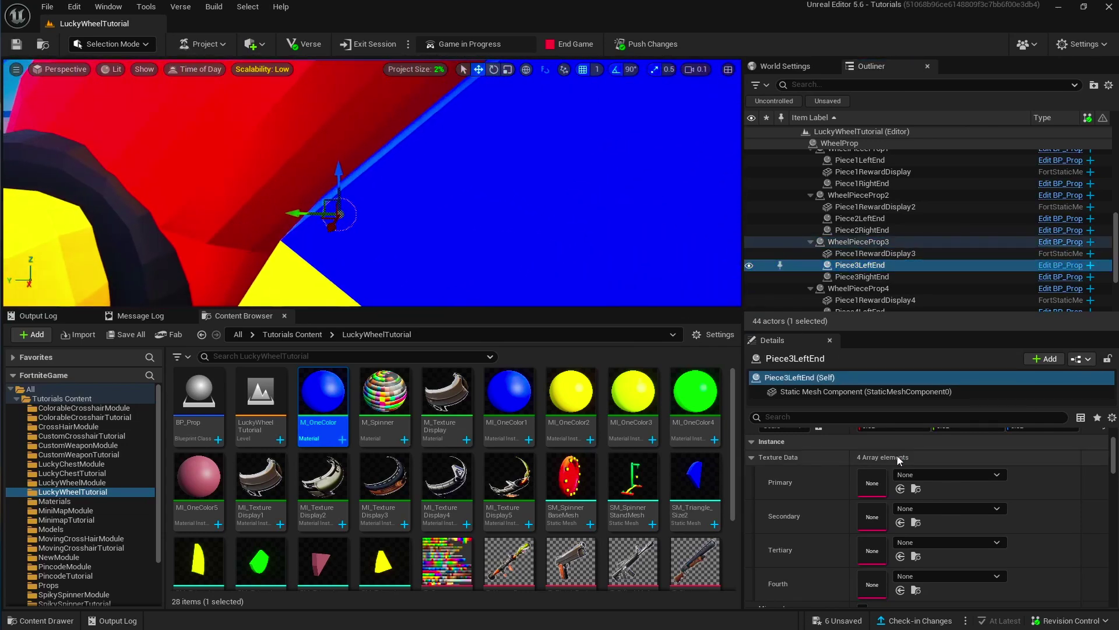
Focus on Piece3RightEnd and examine its placement behind the opposite corner of the blue wedge.
right_click_drag(436, 214, 475, 187)
double_click(872, 280)
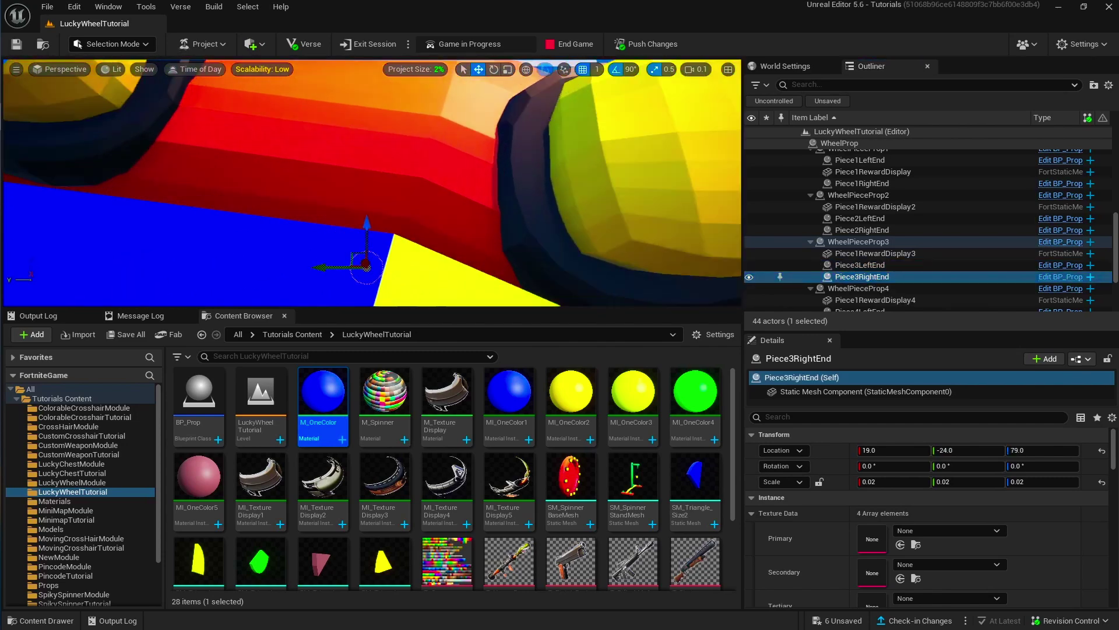
mouse_move(373, 182)
right_mouse_down()
mouse_move(347, 185)
mouse_move(382, 188)
right_mouse_up()
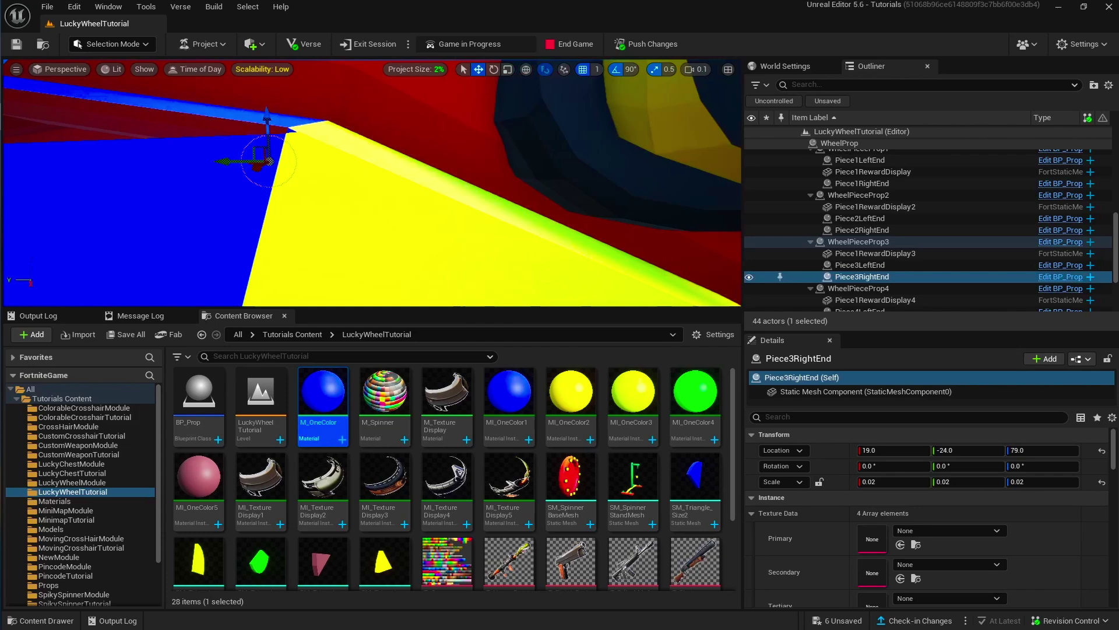
mouse_move(381, 188)
right_mouse_down()
mouse_move(391, 185)
mouse_move(370, 183)
right_mouse_up()
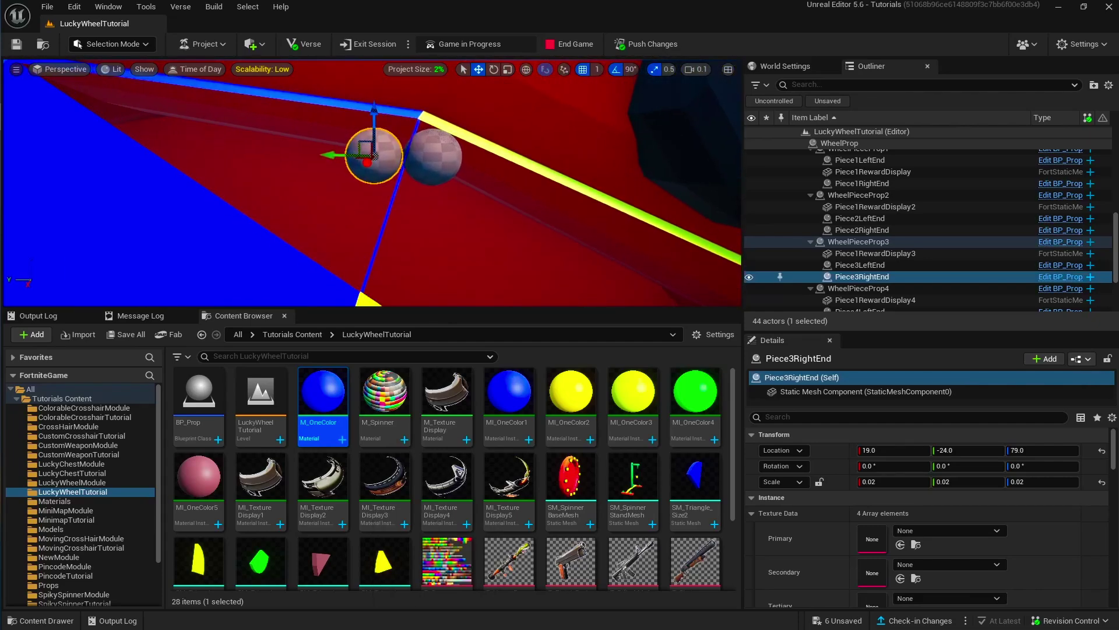
Focus on WheelPieceProp1 and its Piece1LeftEnd and Piece1RightEnd props to examine their placement on the wedge.
right_click_drag(370, 183, 371, 183)
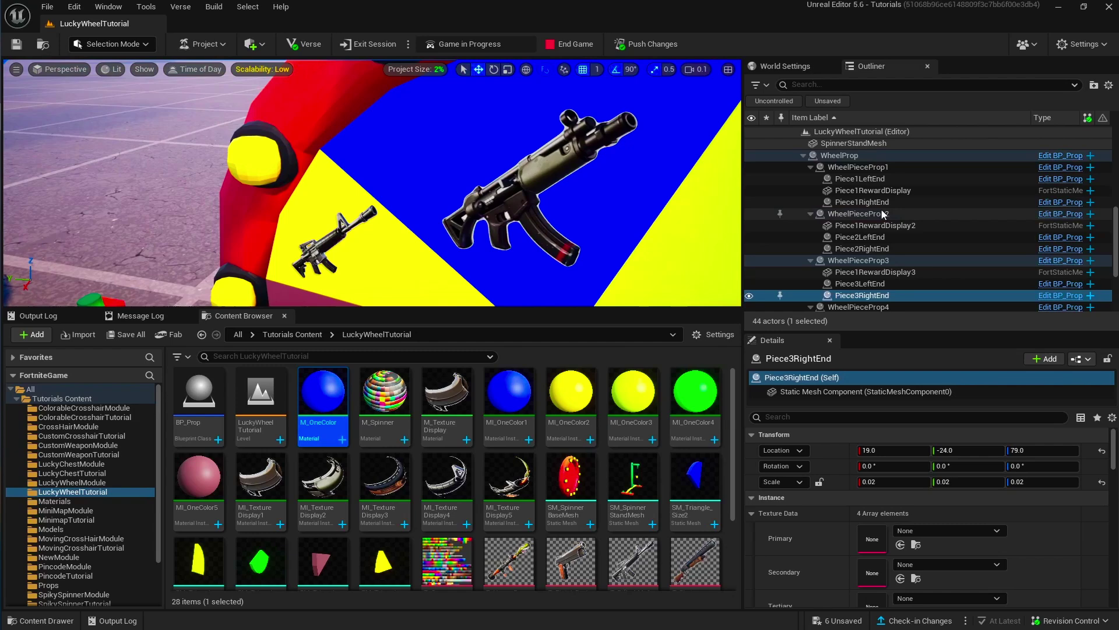
scroll(875, 204, "up", 1)
double_click(860, 186)
double_click(858, 174)
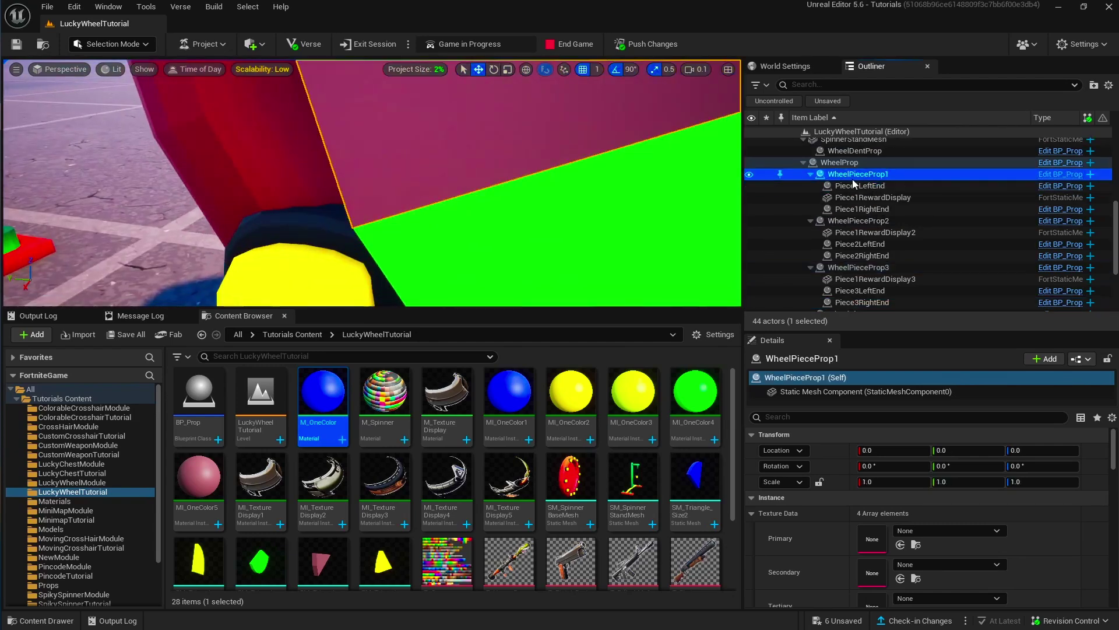
double_click(860, 185)
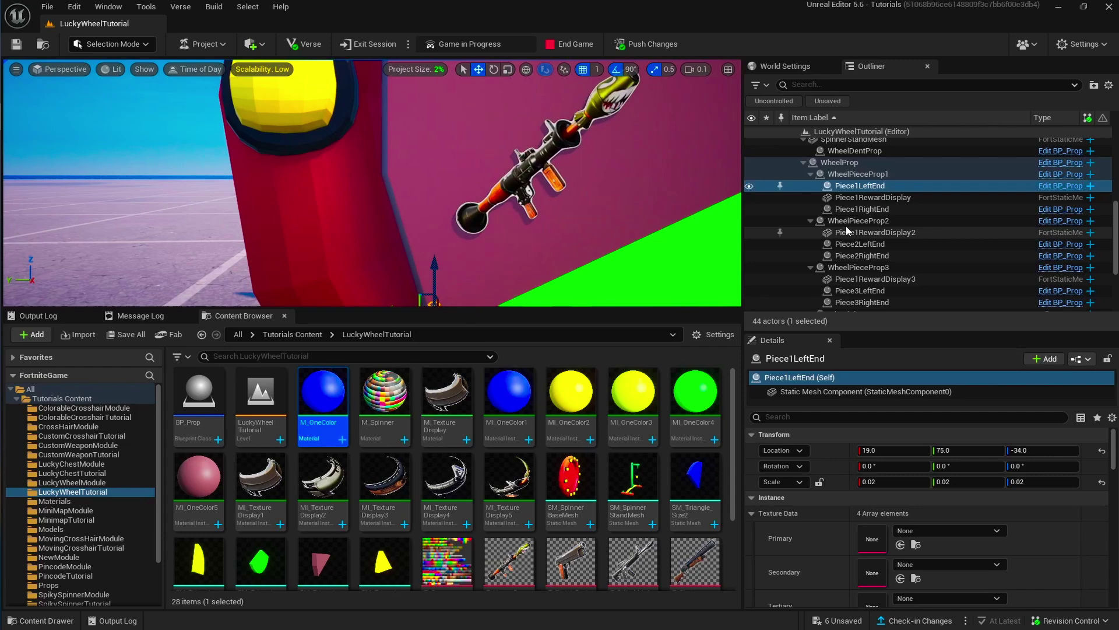
double_click(862, 209)
mouse_move(373, 183)
right_mouse_down()
mouse_move(577, 189)
mouse_move(373, 183)
right_mouse_up()
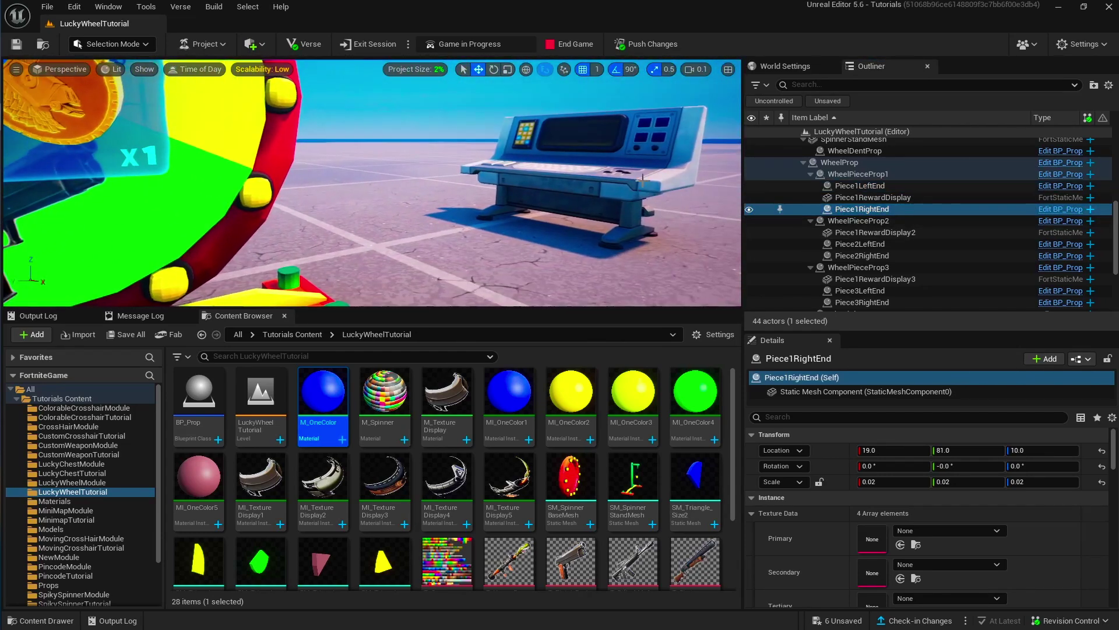
Select the LuckyWheelModule device, collapse its WheelPieces array and examine the WheelProp and WheelDentProp references.
left_click(571, 175)
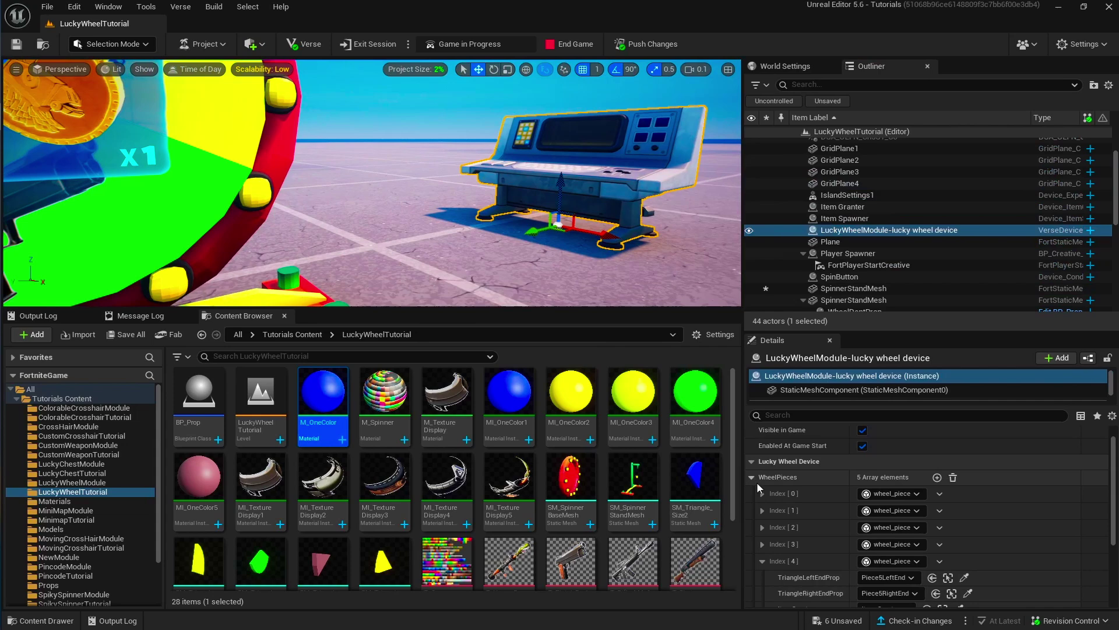
scroll(758, 479, "down", 2)
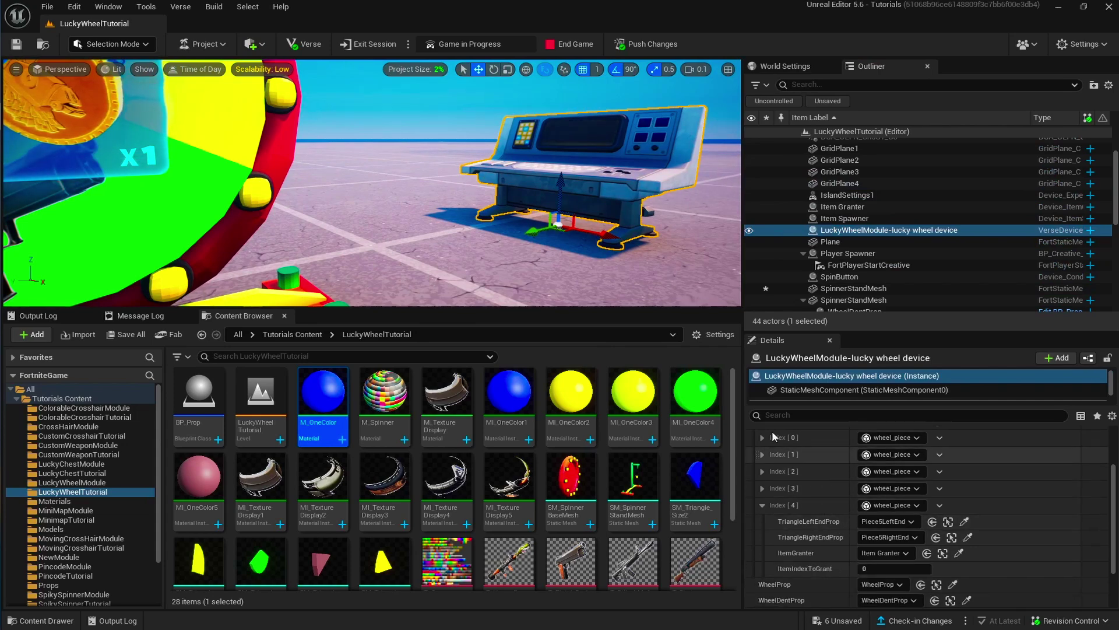
scroll(758, 454, "up", 1)
left_click(751, 458)
scroll(754, 454, "up", 1)
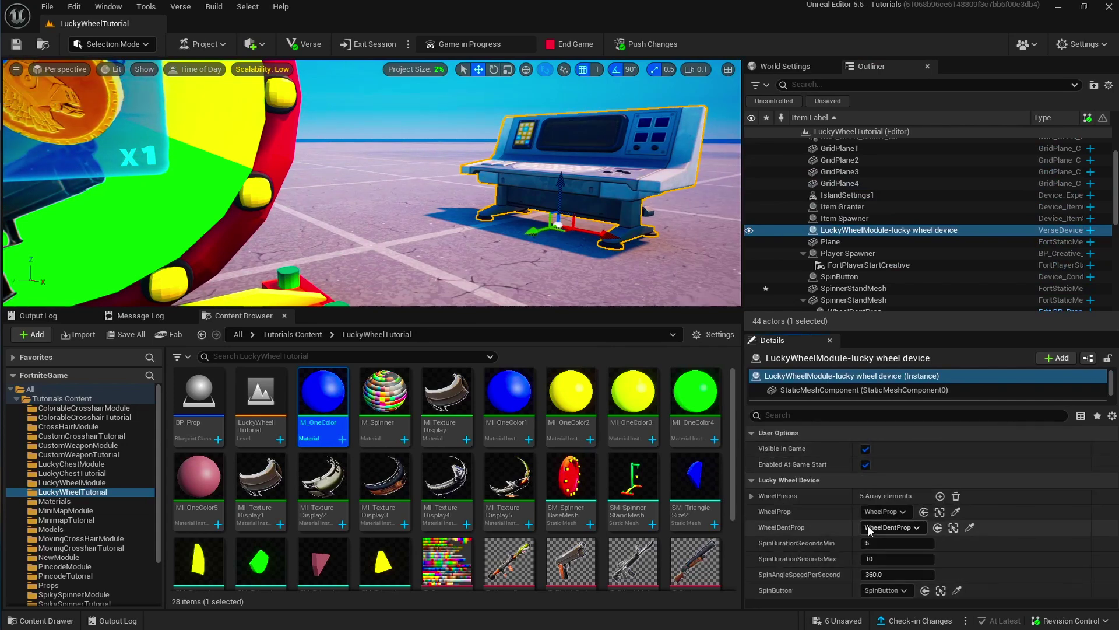
right_click_drag(595, 263, 478, 193)
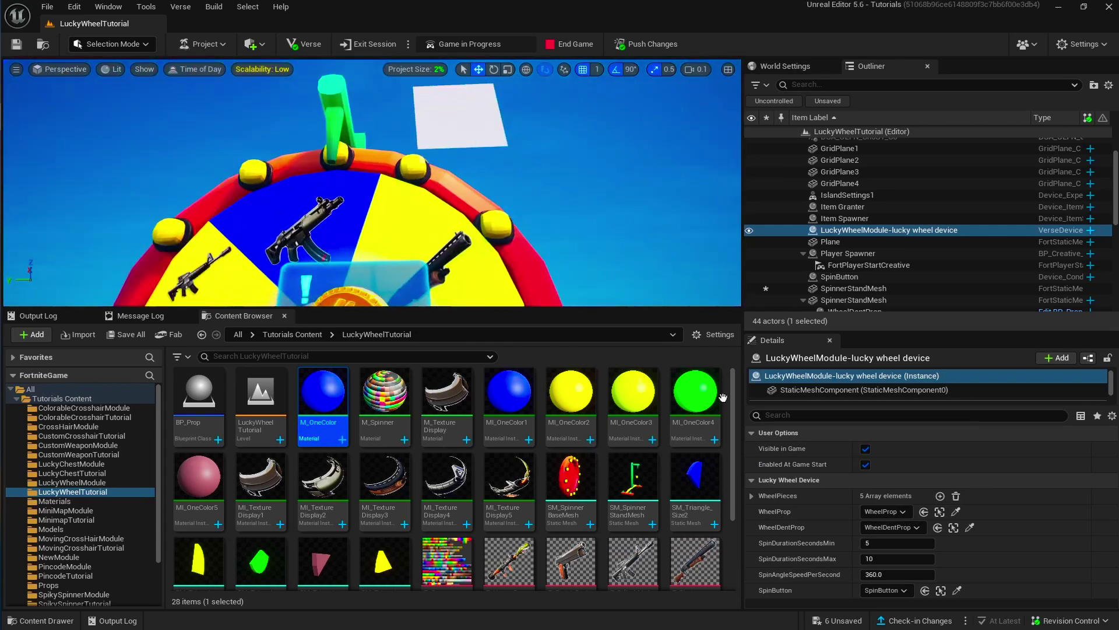
Focus on the referenced WheelDentProp at the stand's pointer, undo its last move and save all changes.
left_click(954, 527)
mouse_move(462, 216)
right_mouse_down()
mouse_move(504, 216)
mouse_move(574, 247)
mouse_move(462, 217)
right_mouse_up()
right_click_drag(411, 183, 410, 182)
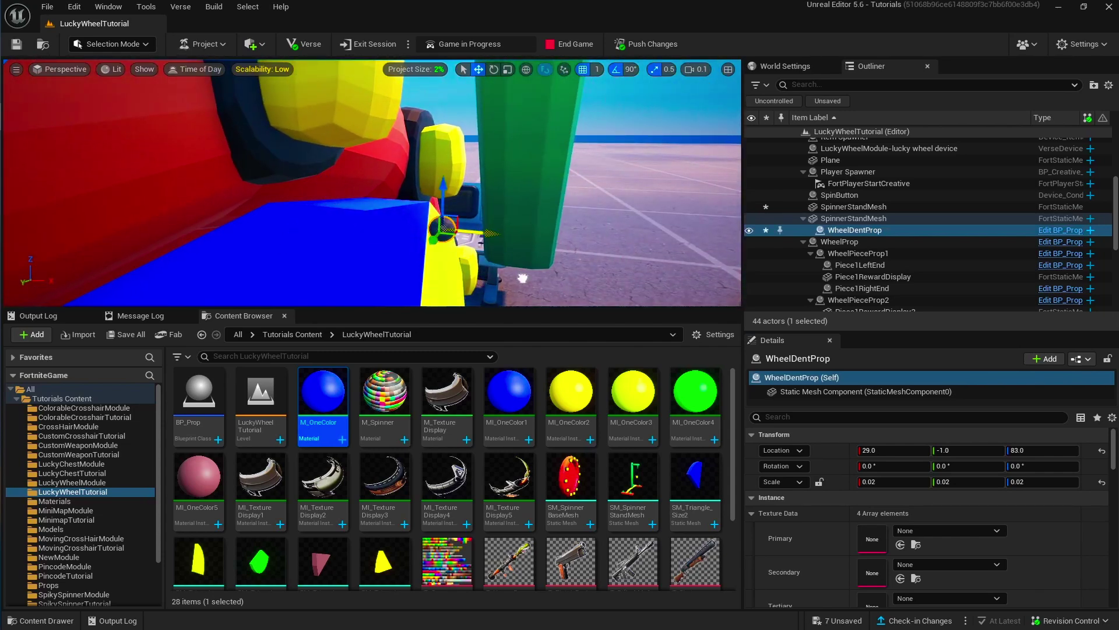
right_click_drag(447, 203, 500, 222)
key("ctrl+z")
key("ctrl+s")
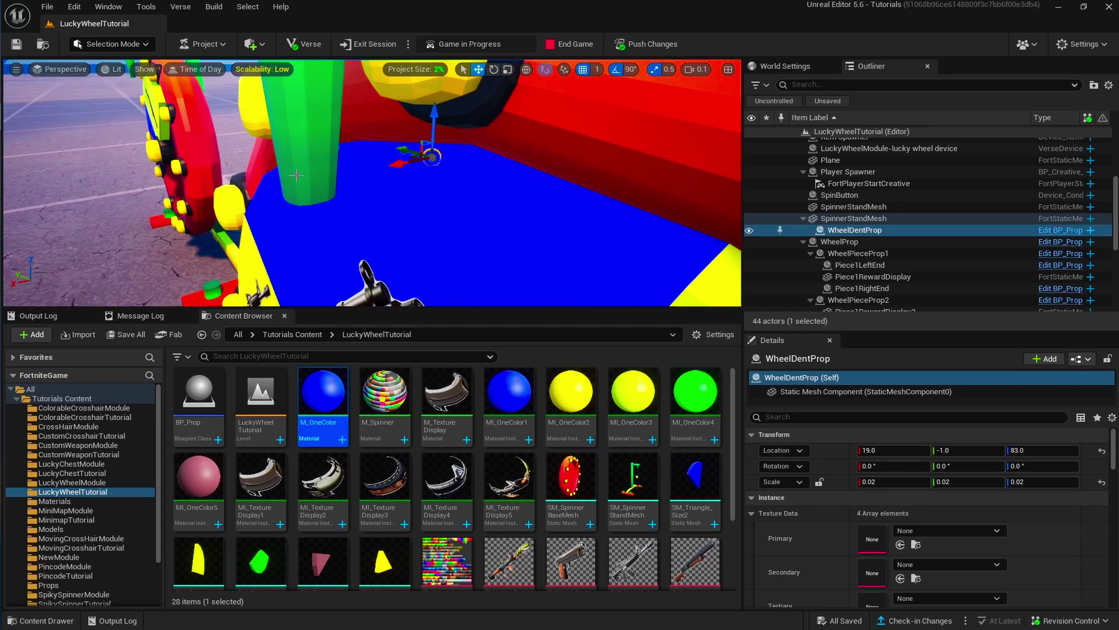
Examine the placement of WheelDentProp behind the stand's pointer from the front and the side.
right_click_drag(432, 190, 433, 191)
right_click_drag(703, 218, 703, 218)
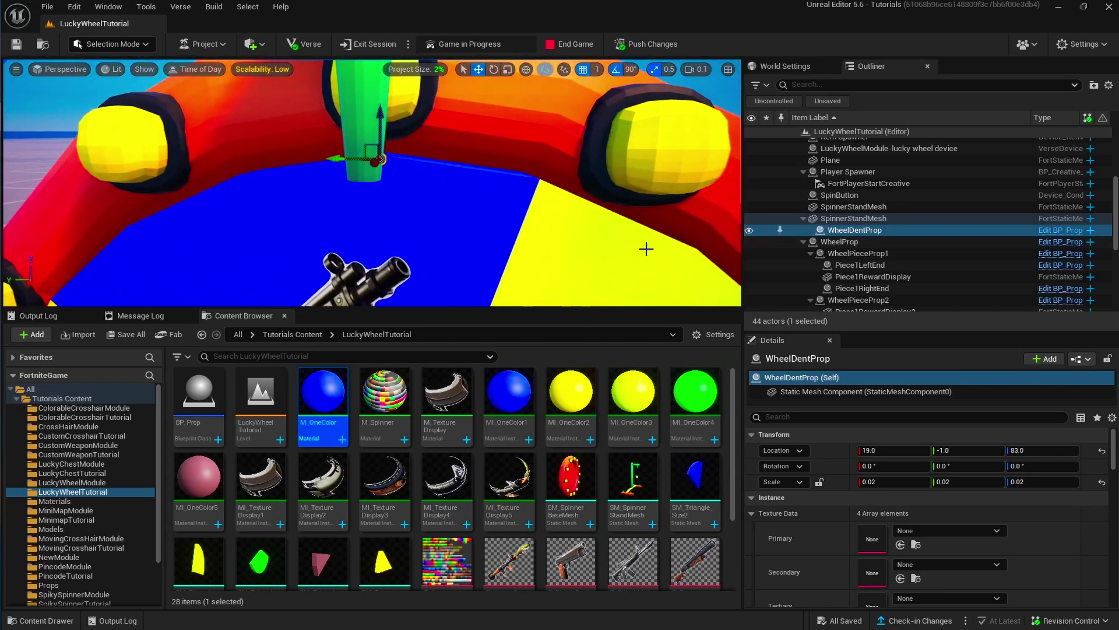
right_click_drag(646, 249, 646, 249)
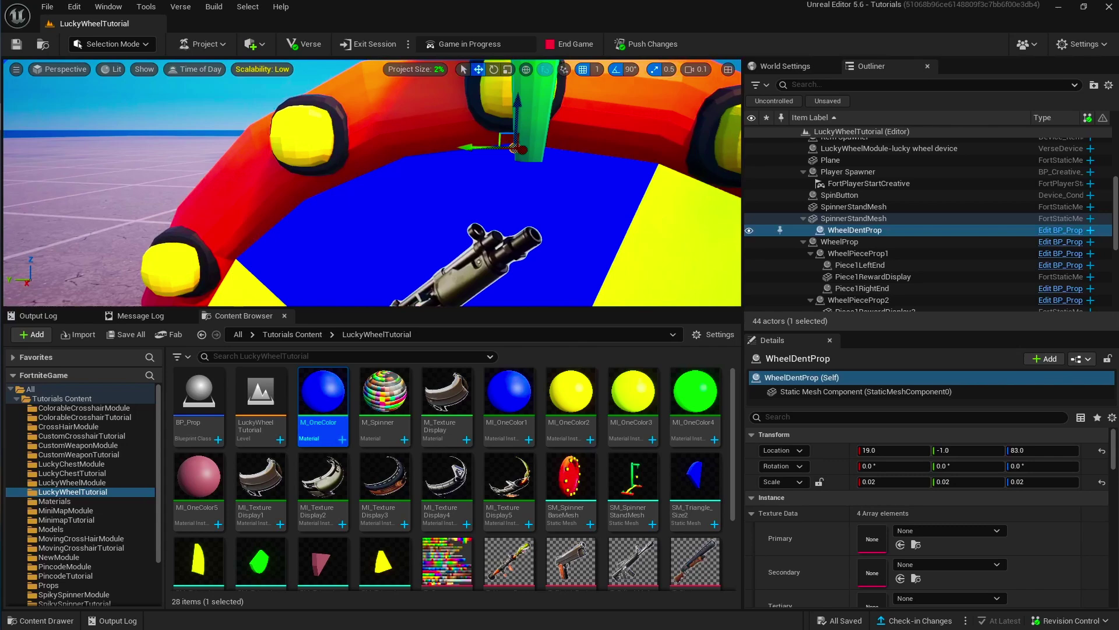
right_click_drag(416, 118, 417, 117)
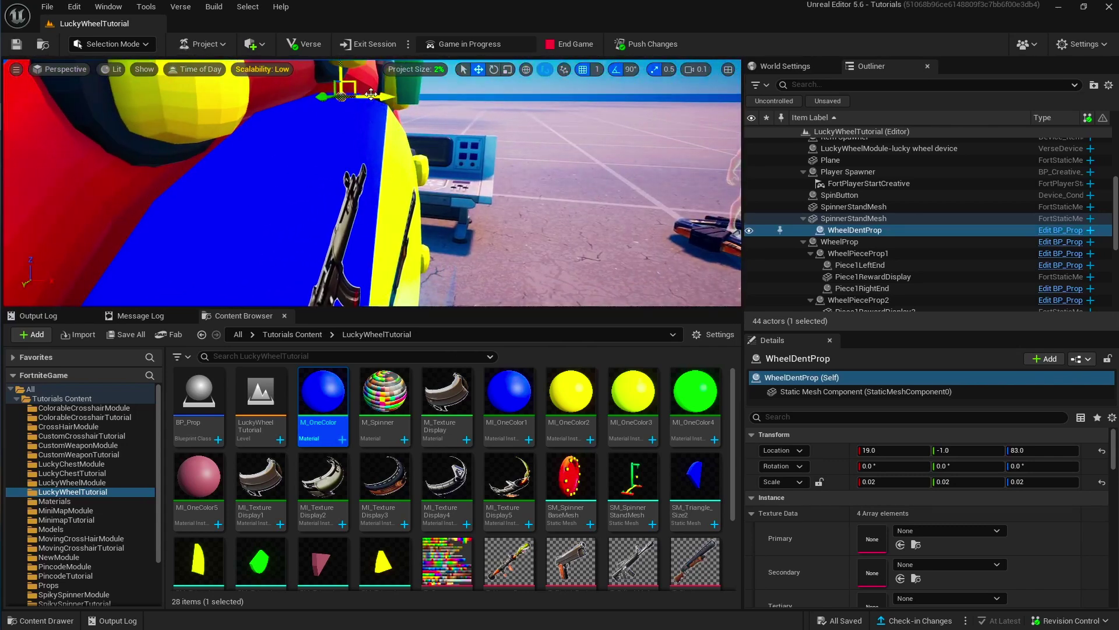
right_click_drag(372, 106, 372, 107)
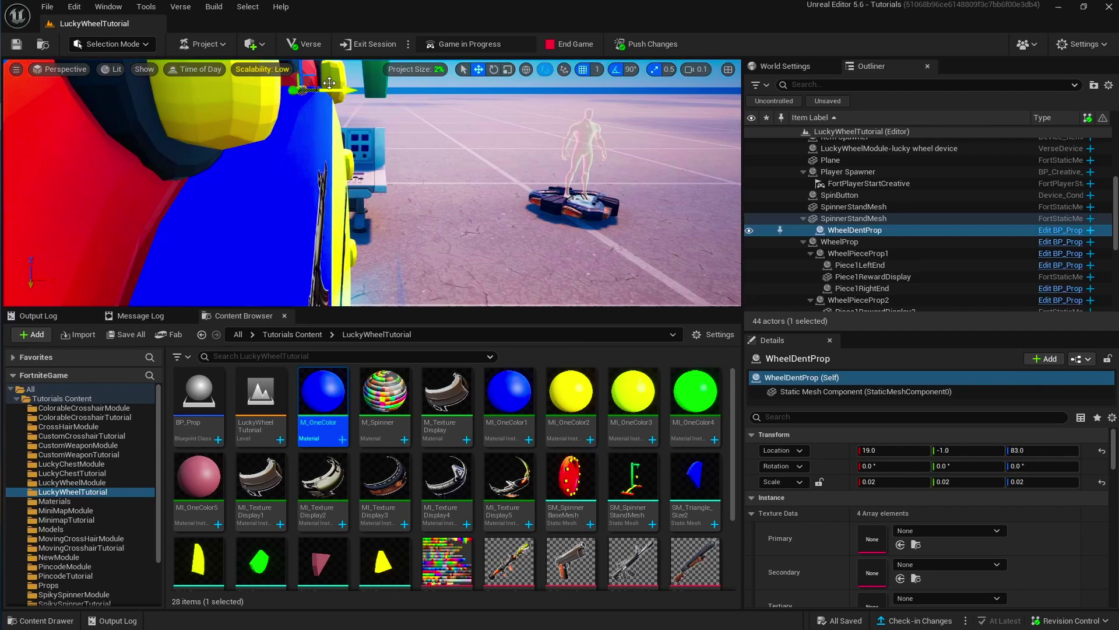
scroll(417, 150, "down", 5)
right_click_drag(417, 150, 417, 150)
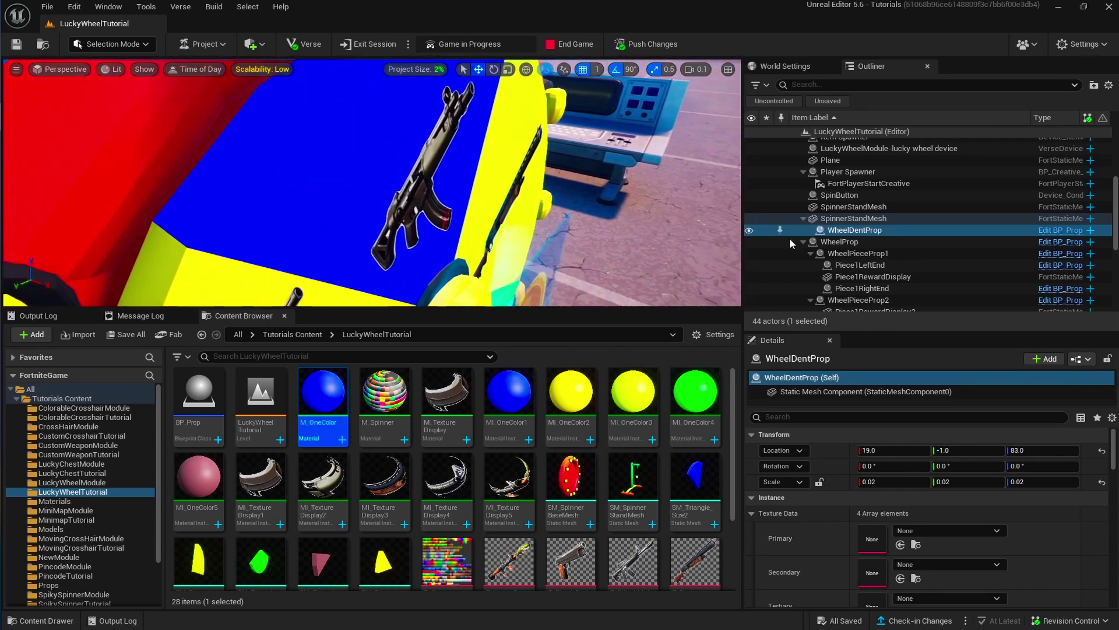
Compare WheelDentProp with the Piece1LeftEnd prop and the blue WheelPieceProp3 wedge beneath the pointer.
left_click(855, 267, "ctrl")
right_click_drag(419, 204, 419, 204)
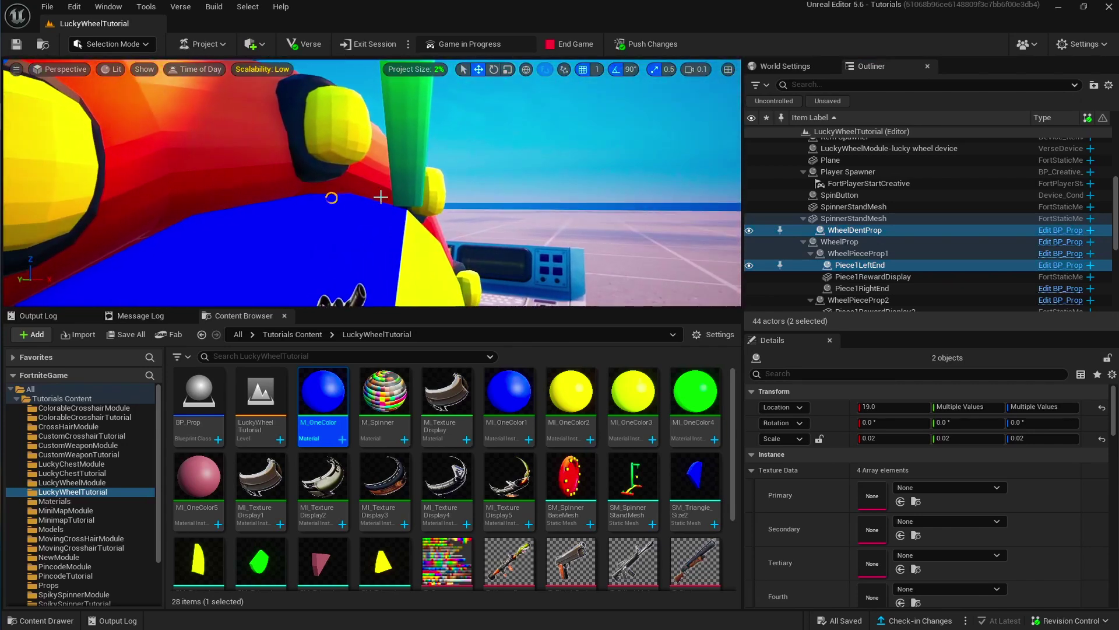
left_click(335, 199)
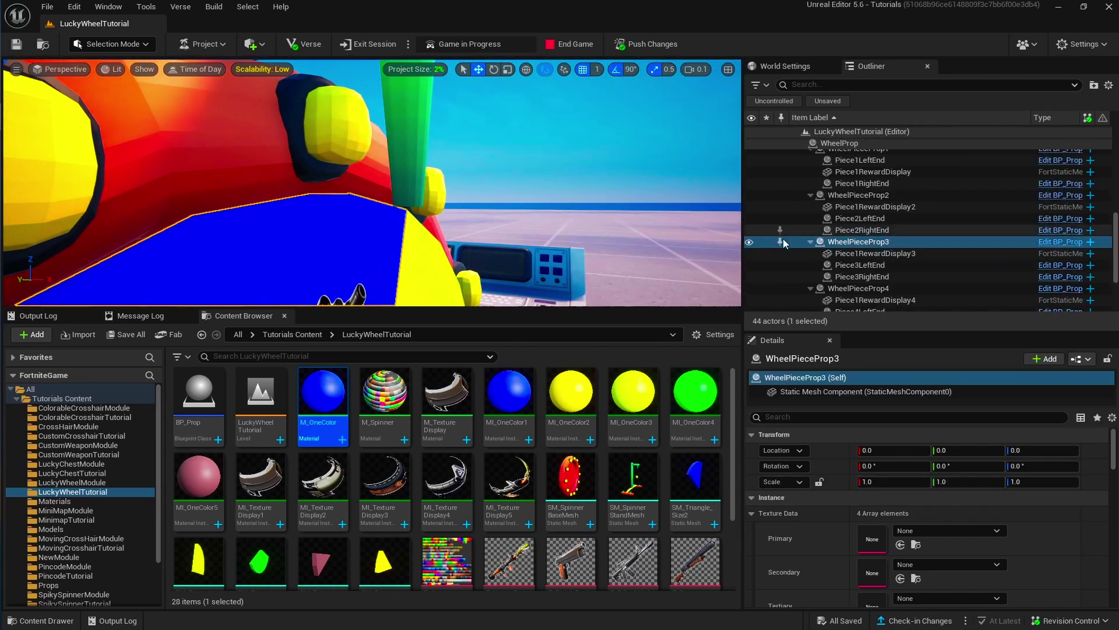
scroll(851, 229, "up", 3)
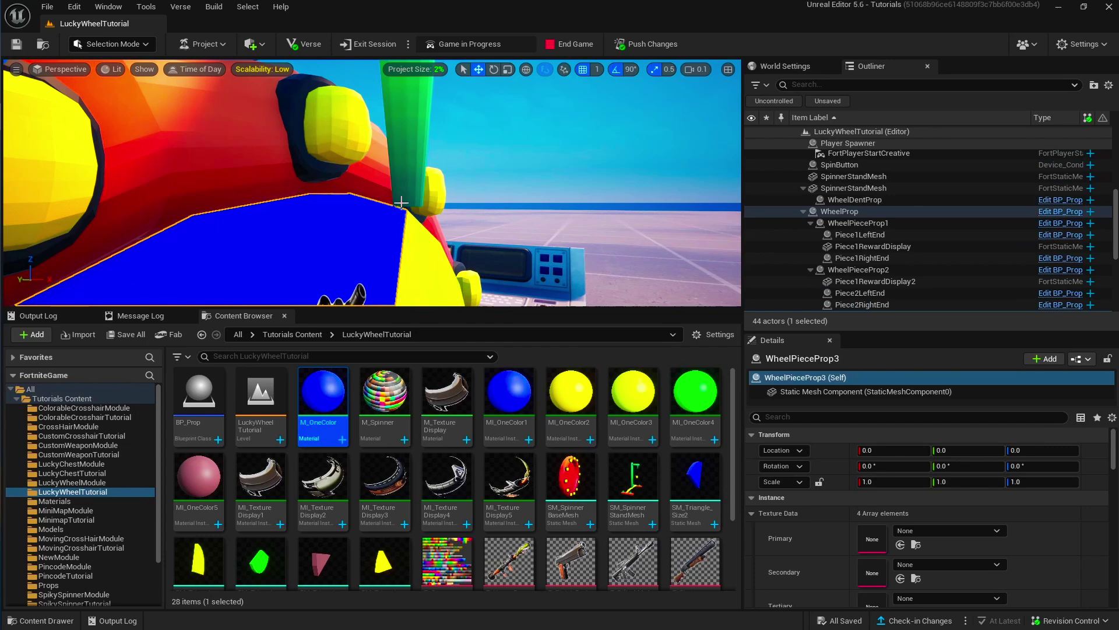
right_click_drag(612, 204, 612, 204)
right_click_drag(380, 197, 380, 197)
Examine how WheelDentProp is attached to SpinnerStandMesh rather than to WheelProp and its wheel pieces.
double_click(845, 200)
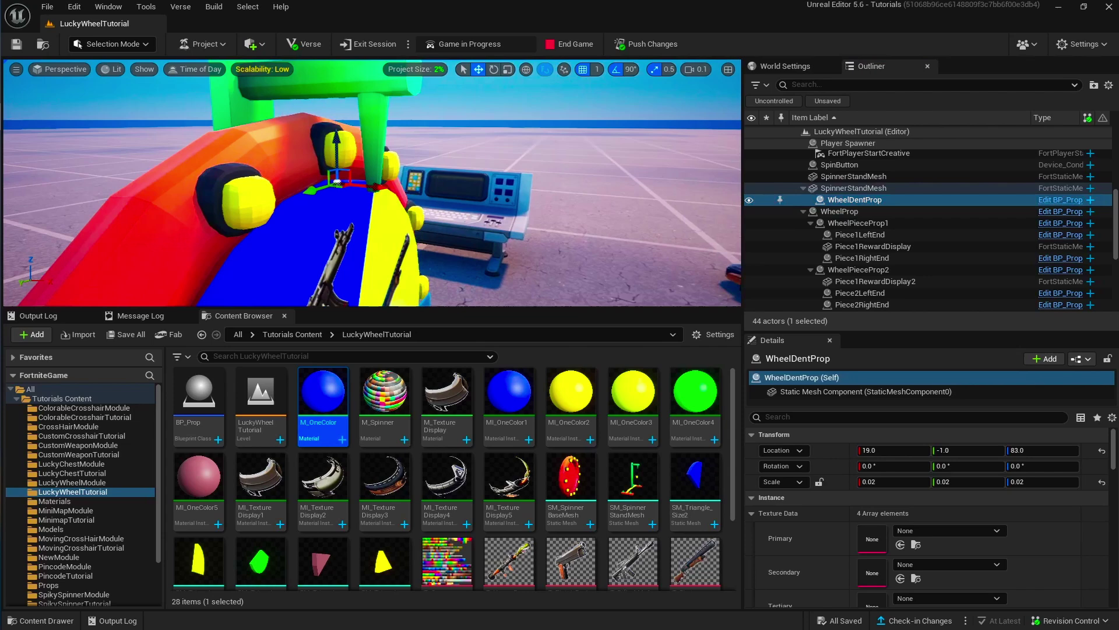
right_click_drag(373, 183, 372, 183)
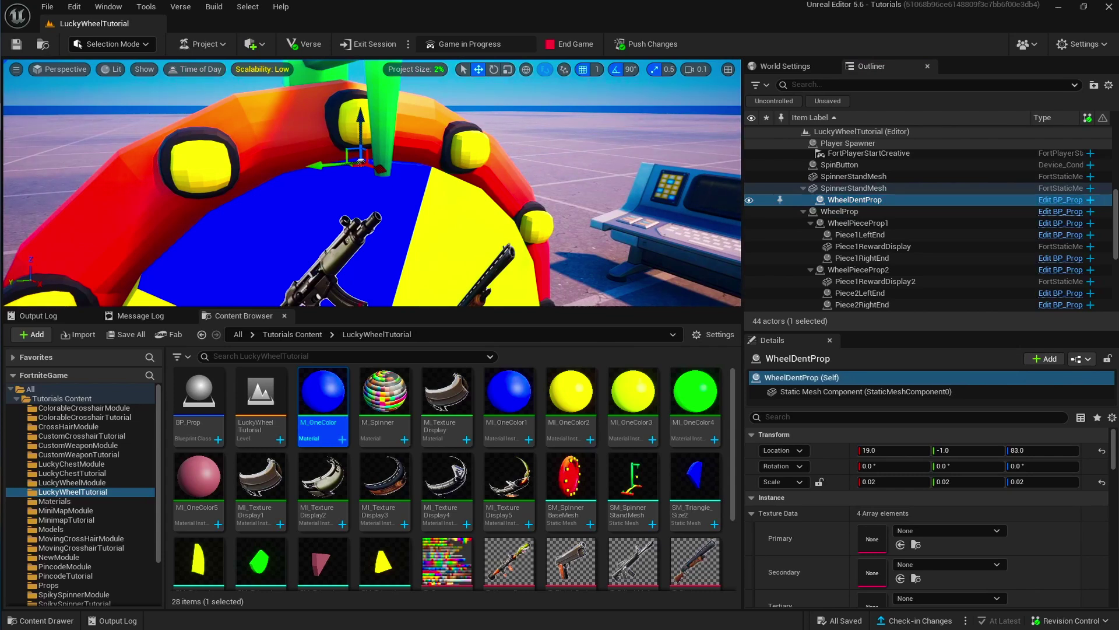
right_click_drag(372, 183, 372, 182)
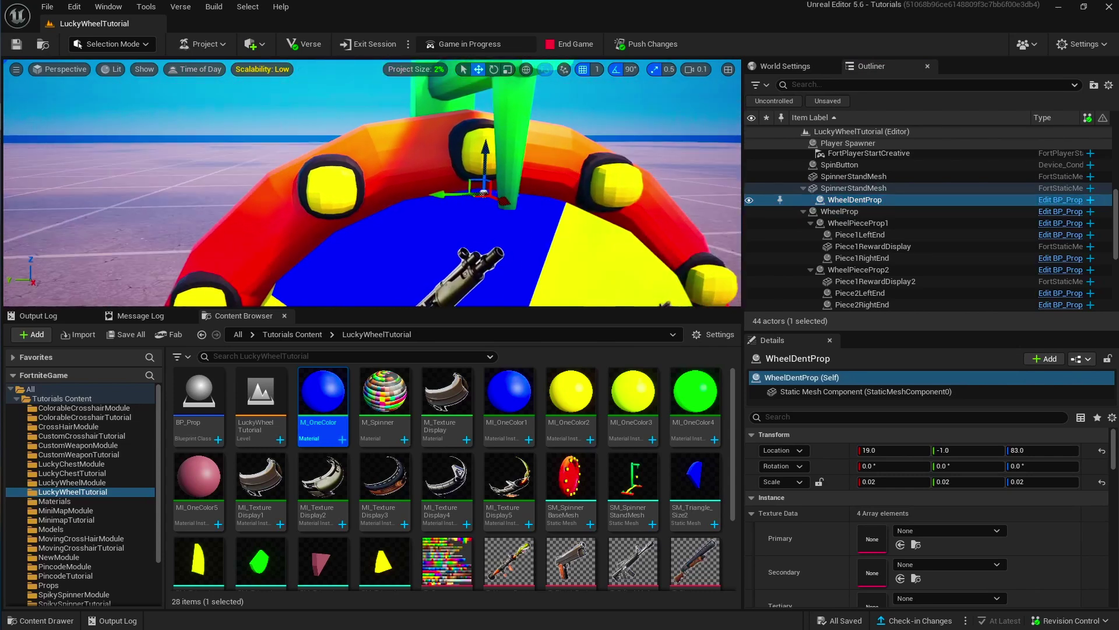
left_click(851, 187)
double_click(852, 199)
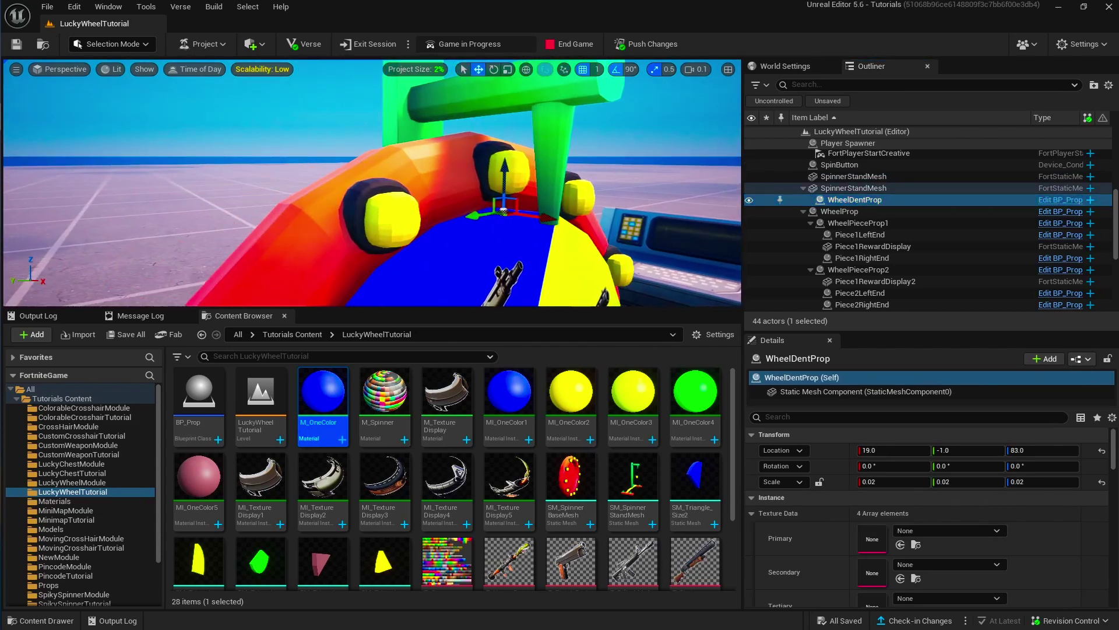
double_click(852, 187)
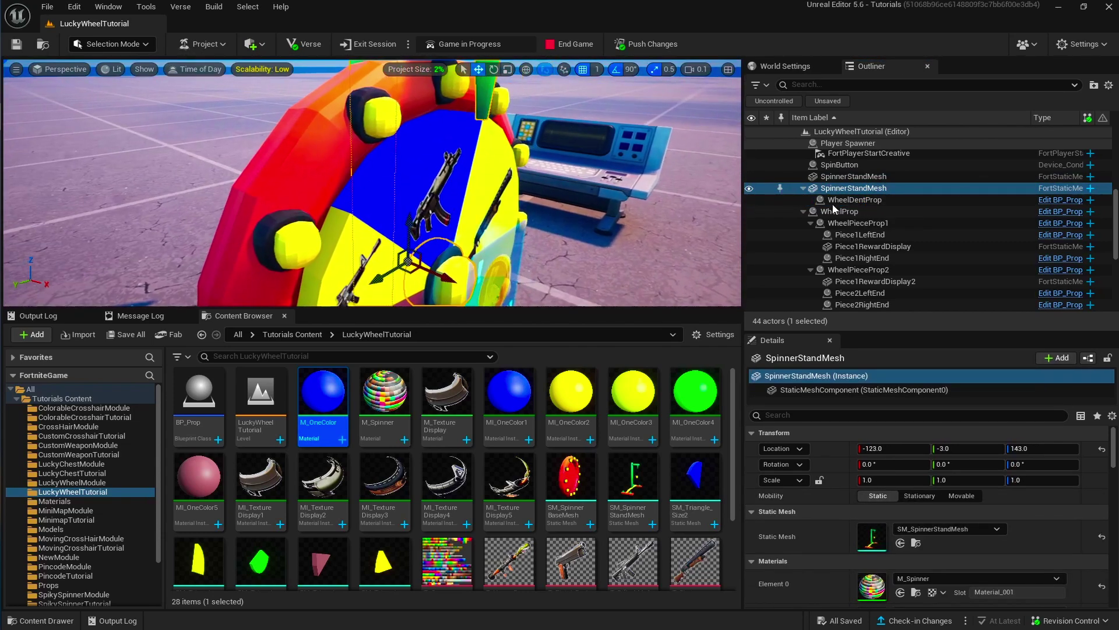
left_click(858, 200)
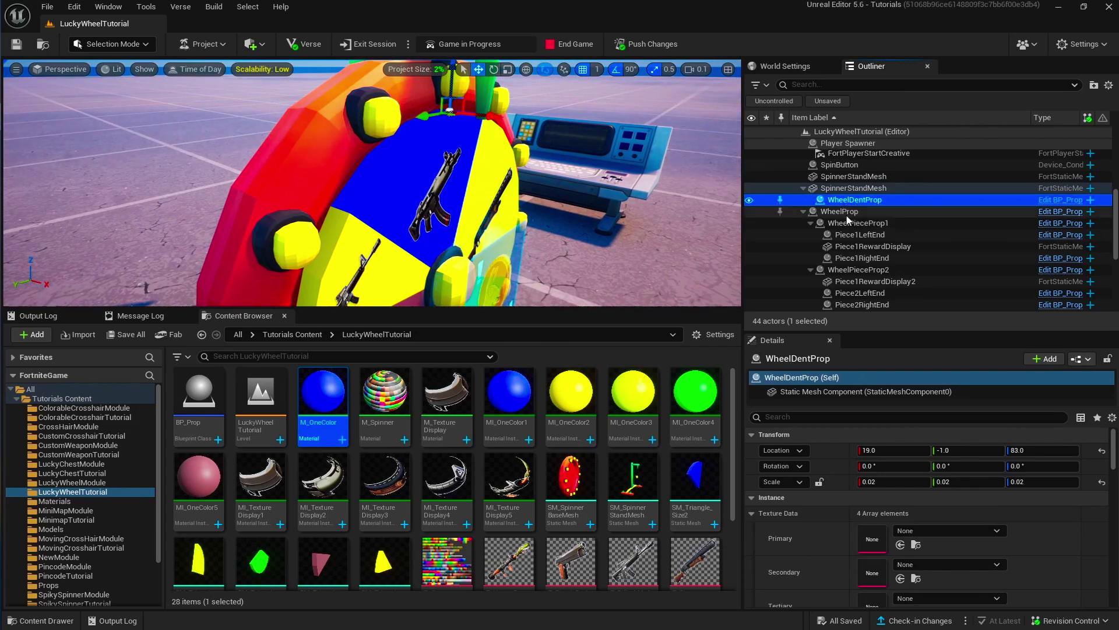
left_click(850, 223)
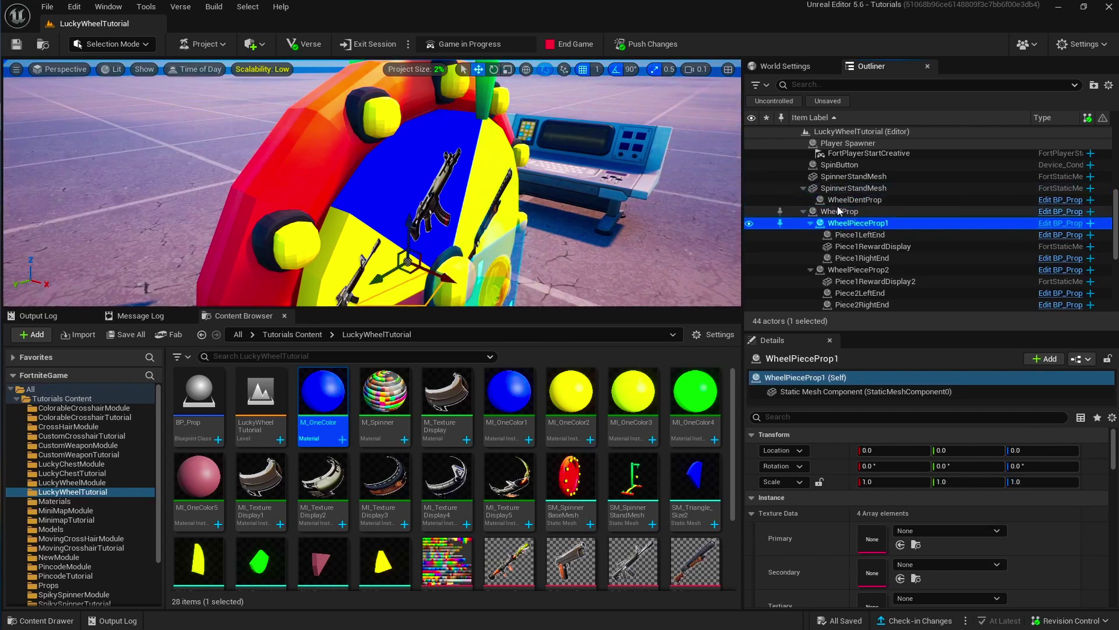
double_click(855, 200)
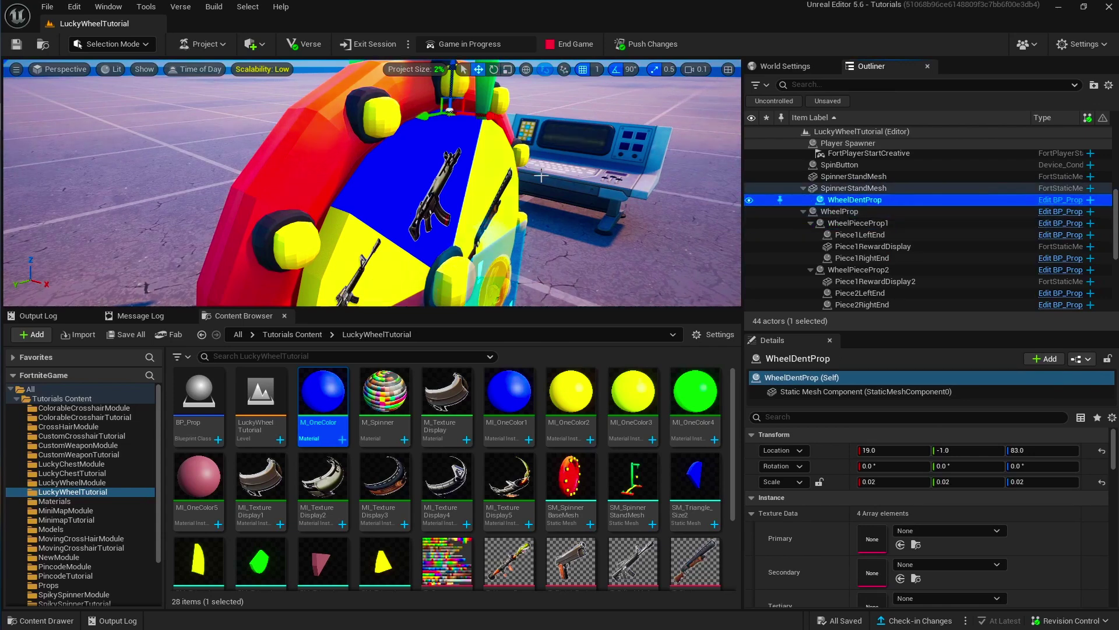
right_click_drag(373, 183, 341, 185)
Select the LuckyWheelModule device and examine its spin duration, angle speed and SpinButton settings.
left_click(606, 233)
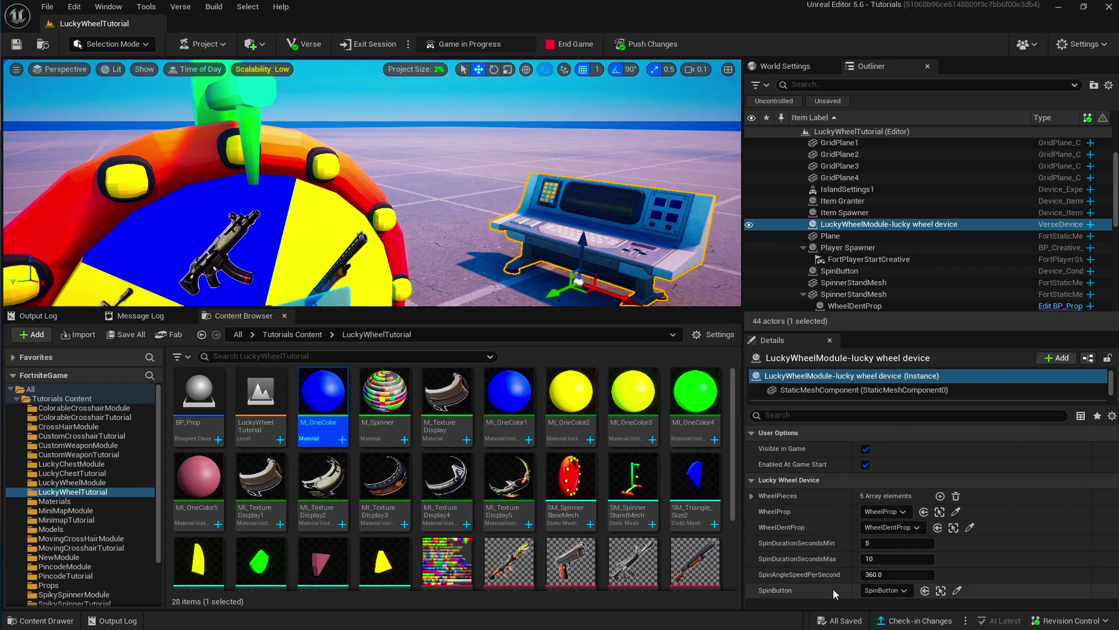
right_click_drag(525, 198, 518, 251)
right_click_drag(380, 203, 380, 203)
left_click(434, 177)
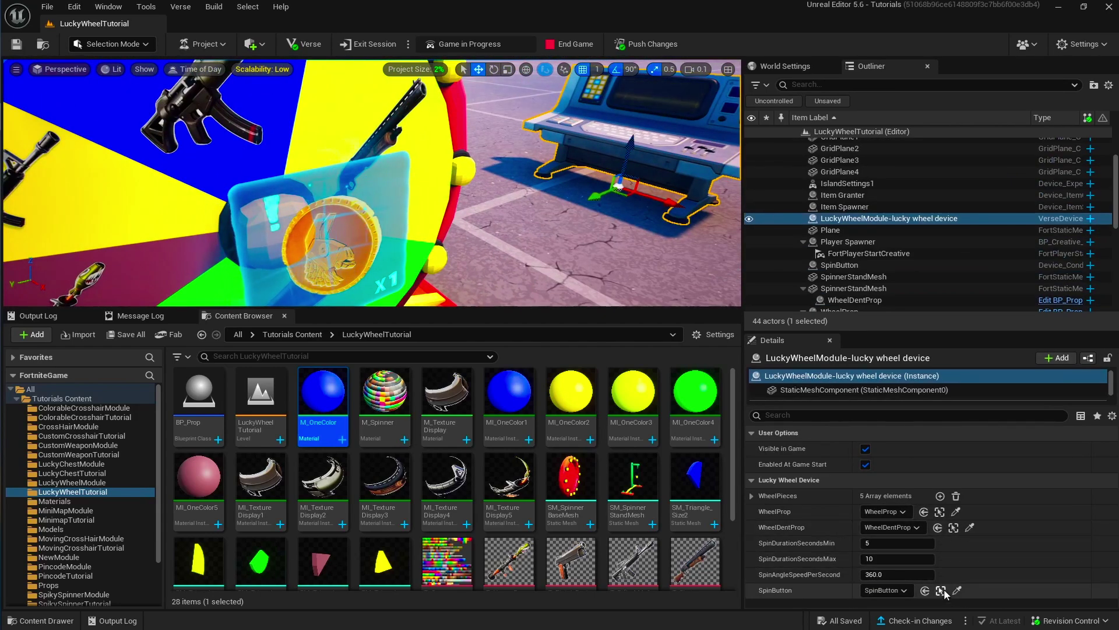
Focus on the referenced SpinButton in front of the wheel and examine its required key item settings.
left_click(946, 590)
right_click_drag(412, 212, 405, 207)
key("w")
key("w")
scroll(874, 484, "down", 4)
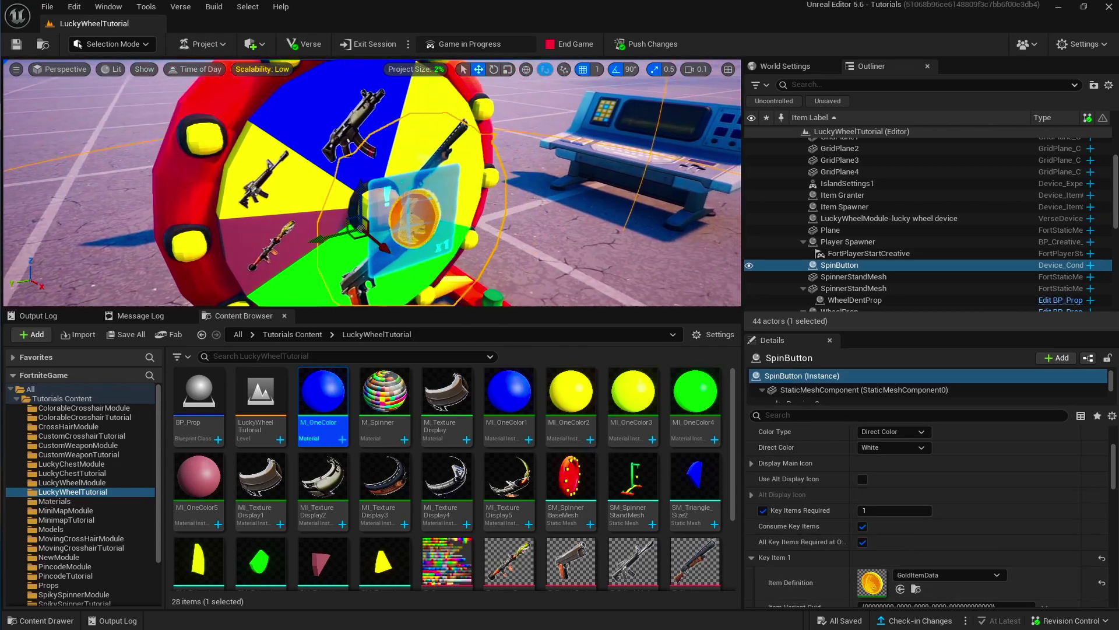
key("s")
mouse_move(408, 198)
right_mouse_down()
mouse_move(368, 179)
mouse_move(391, 204)
right_mouse_up()
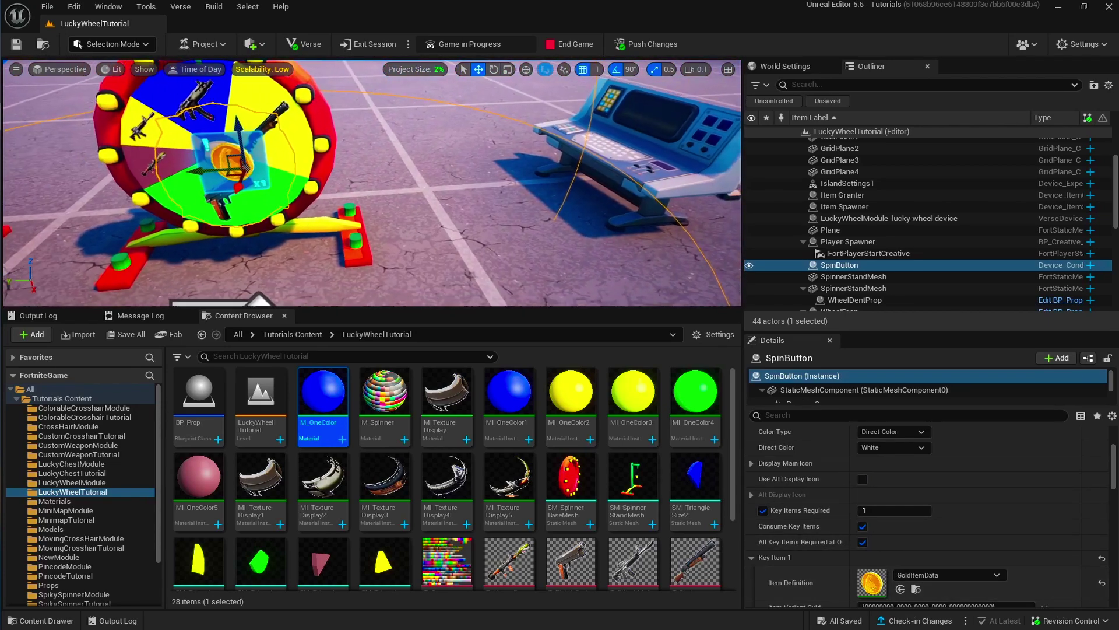
key("a")
right_click_drag(491, 225, 463, 211)
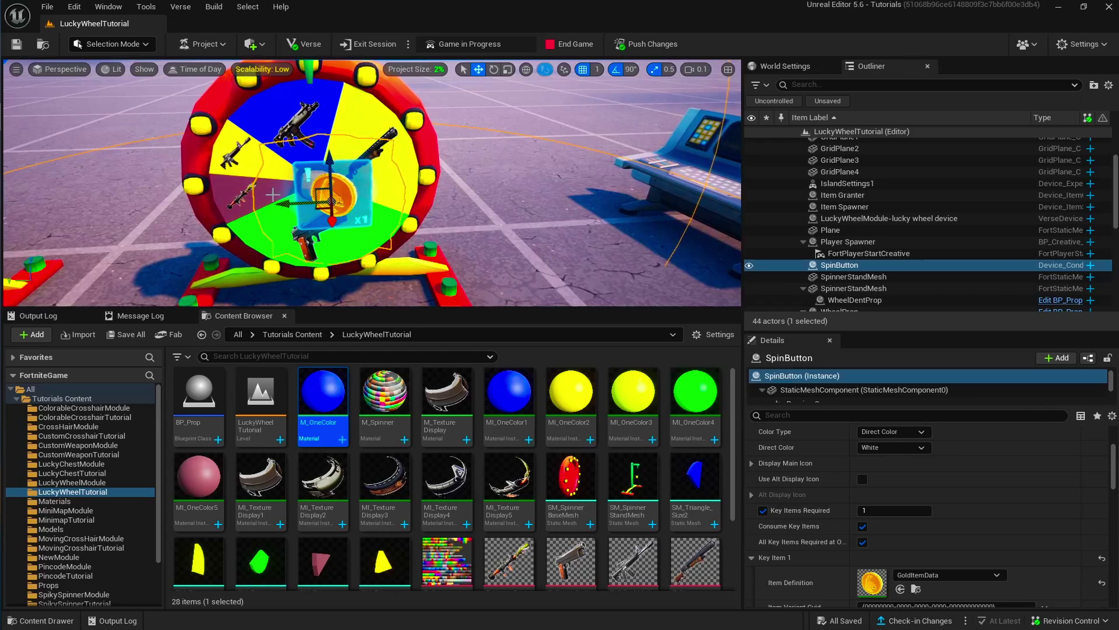
key("w")
mouse_move(405, 186)
right_mouse_down()
mouse_move(374, 167)
mouse_move(373, 179)
mouse_move(454, 190)
mouse_move(402, 198)
right_mouse_up()
key("s")
Switch to Visual Studio Code and examine the wheel_piece class and its triangle end props in lucky_wheel_device.verse.
key("alt+Tab")
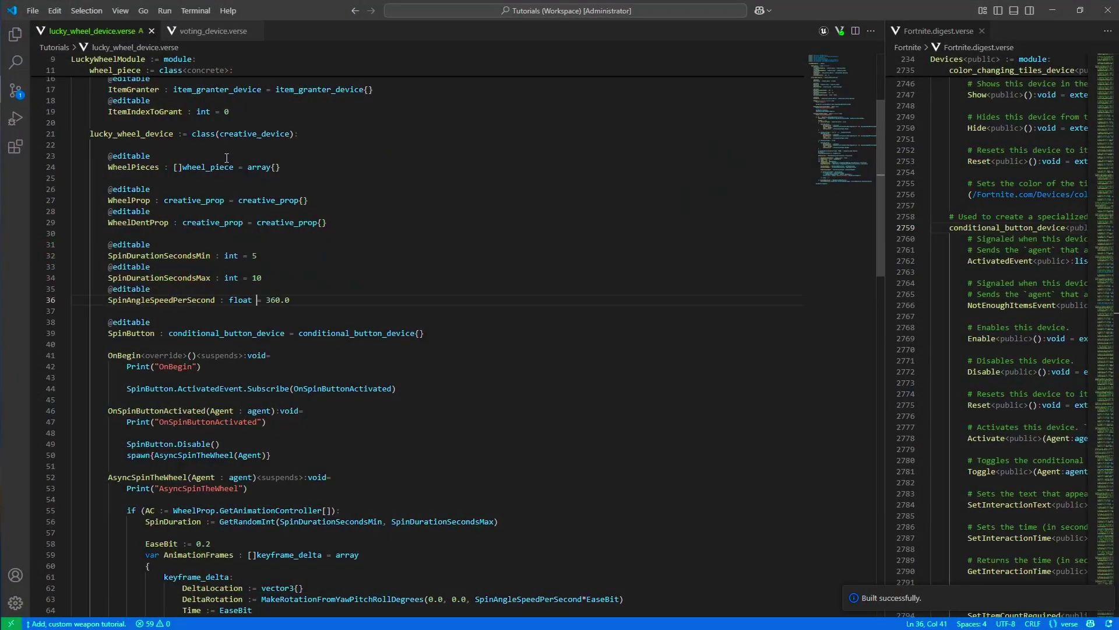
scroll(282, 212, "up", 5)
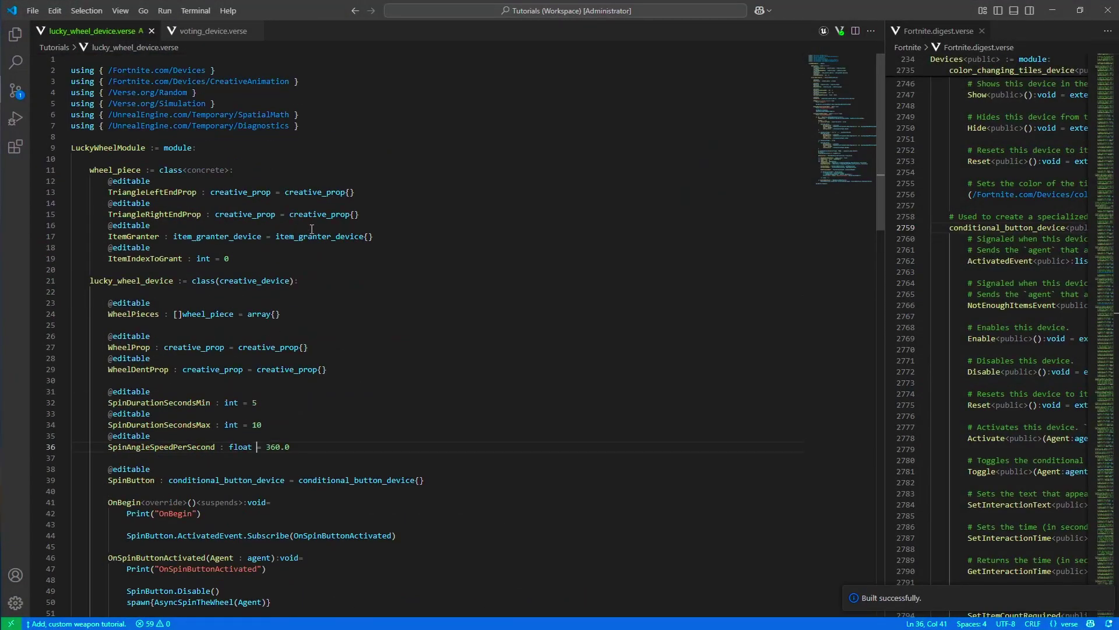
scroll(303, 239, "down", 2)
left_click_drag(244, 204, 51, 107)
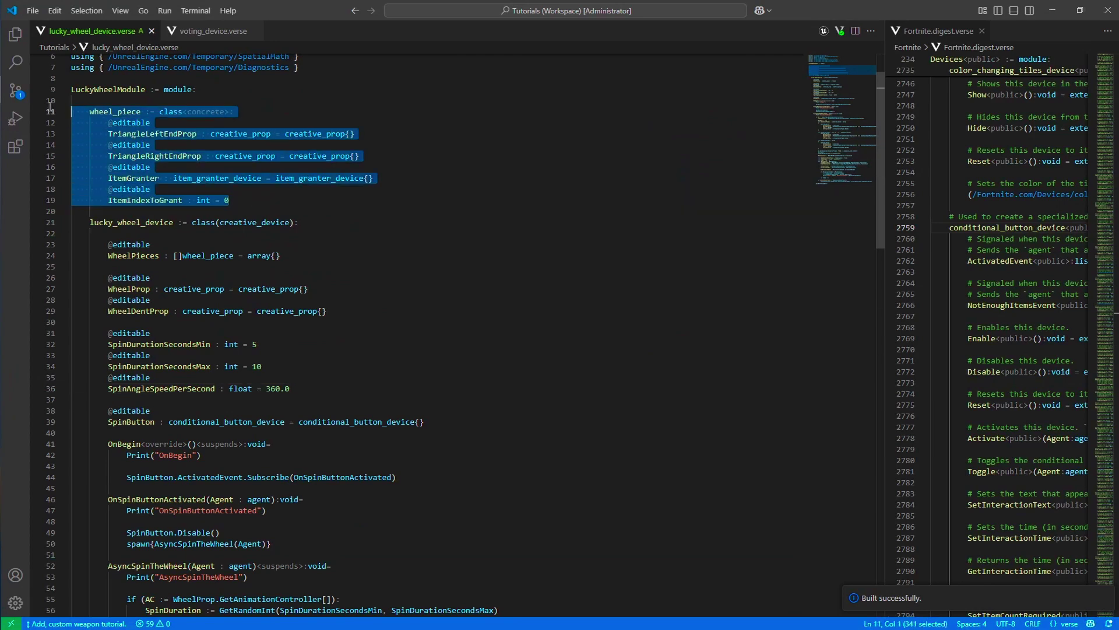
left_click(123, 137)
left_click_drag(107, 134, 327, 173)
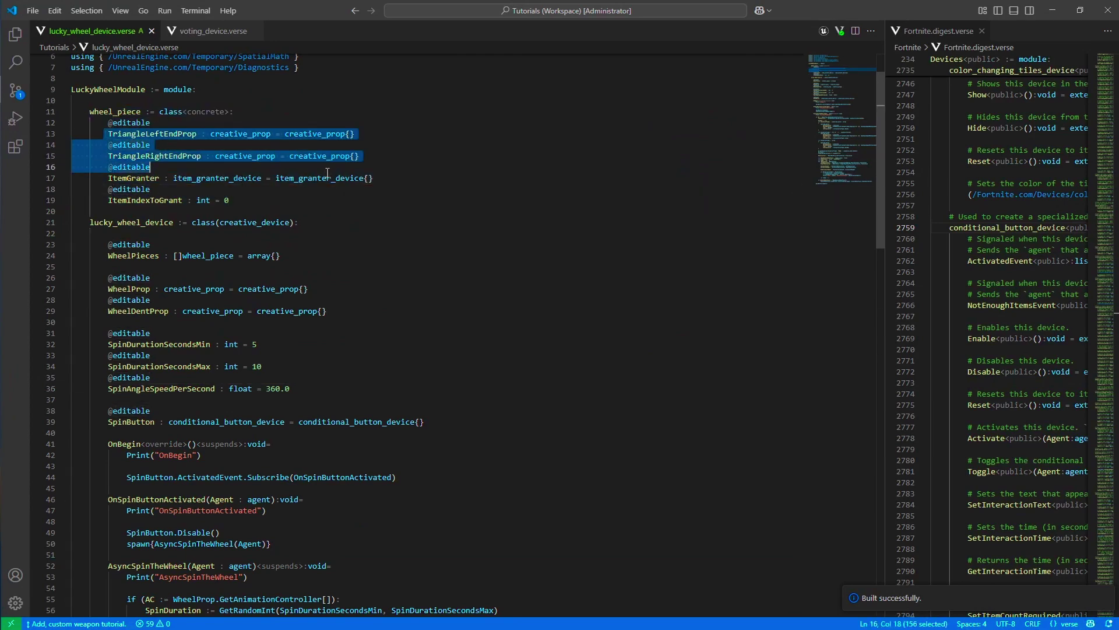
Examine wheel_piece's ItemGranter and ItemIndexToGrant fields and lucky_wheel_device's WheelPieces, WheelProp and WheelDentProp declarations.
left_click(303, 178)
left_click_drag(230, 200, 71, 189)
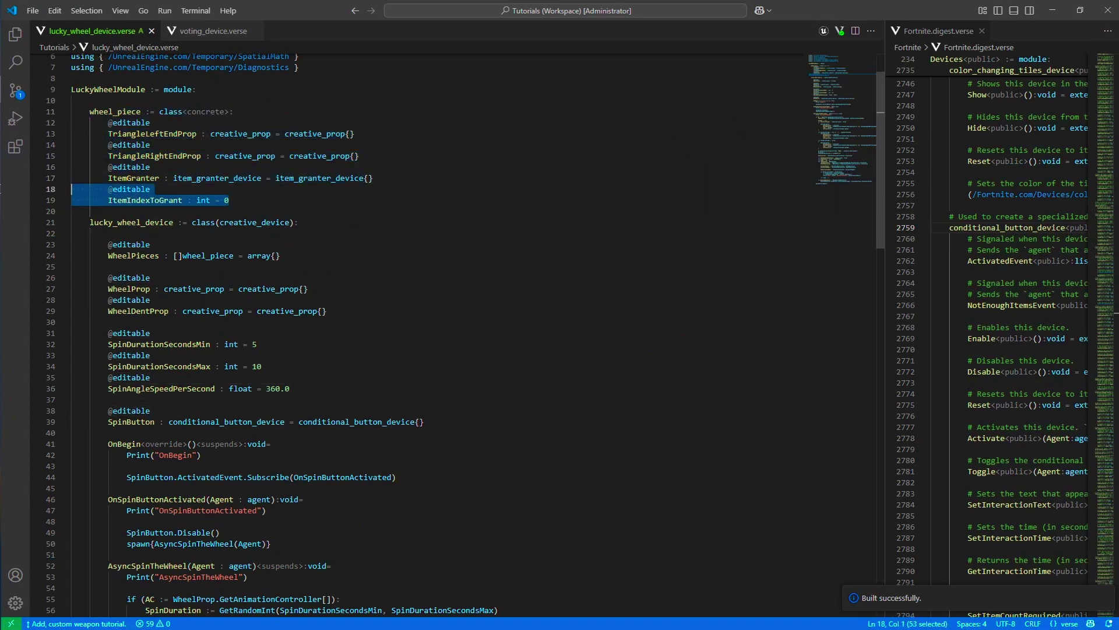
scroll(268, 230, "down", 1)
left_click_drag(306, 227, 106, 222)
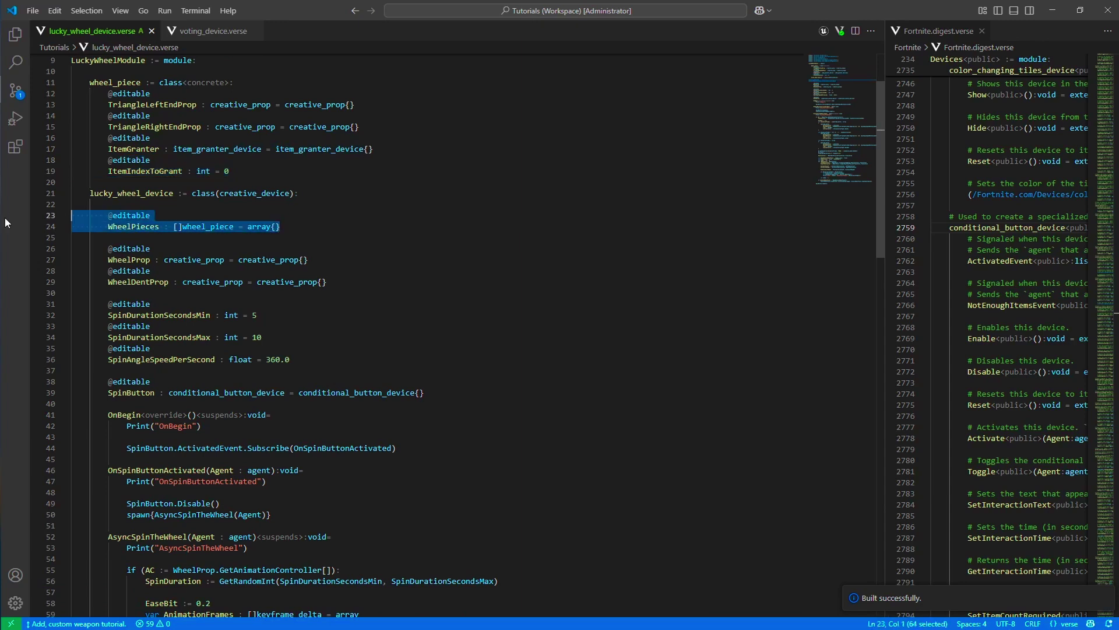
left_click_drag(308, 260, 74, 256)
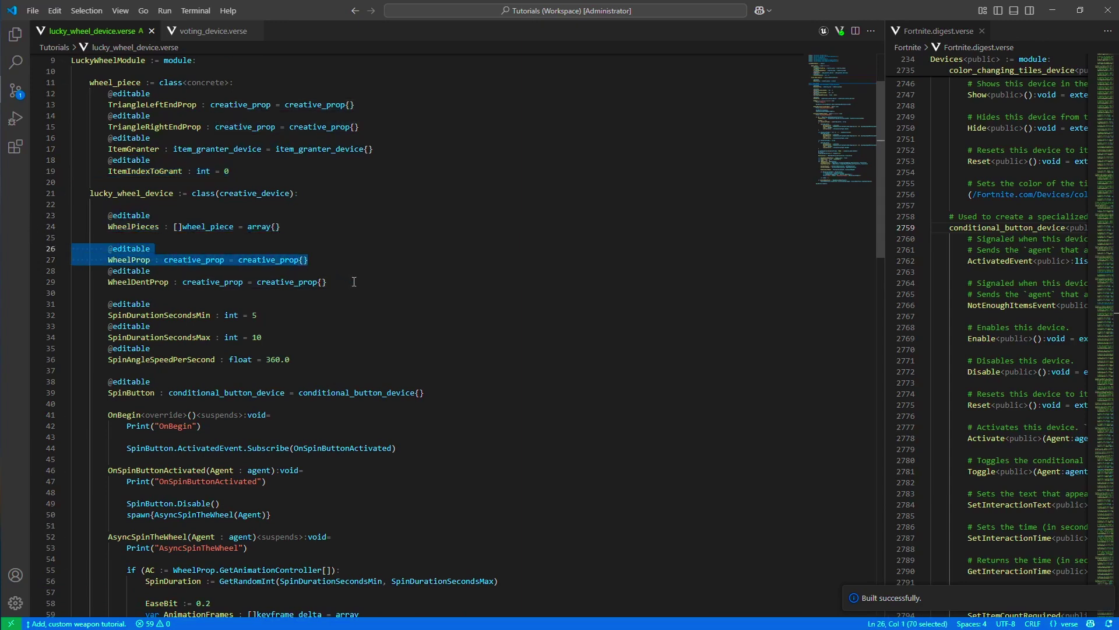
left_click_drag(326, 281, 80, 282)
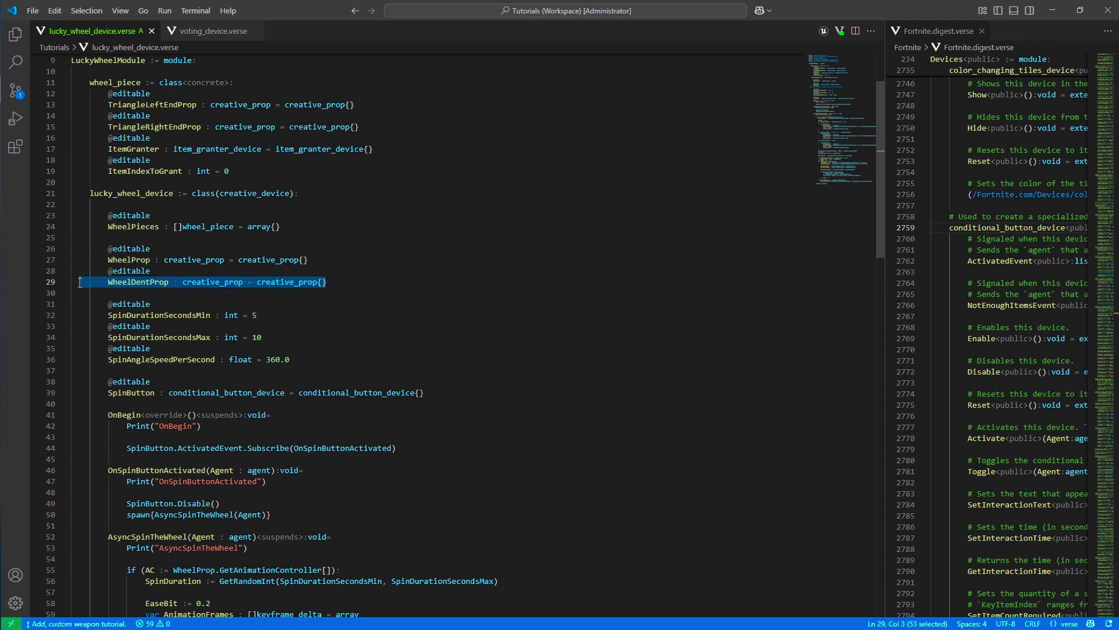
Examine the editable spin duration minimum and maximum, SpinAngleSpeedPerSecond and SpinButton declarations in lucky_wheel_device.
left_click(313, 326)
scroll(259, 320, "down", 2)
left_click_drag(276, 284, 47, 246)
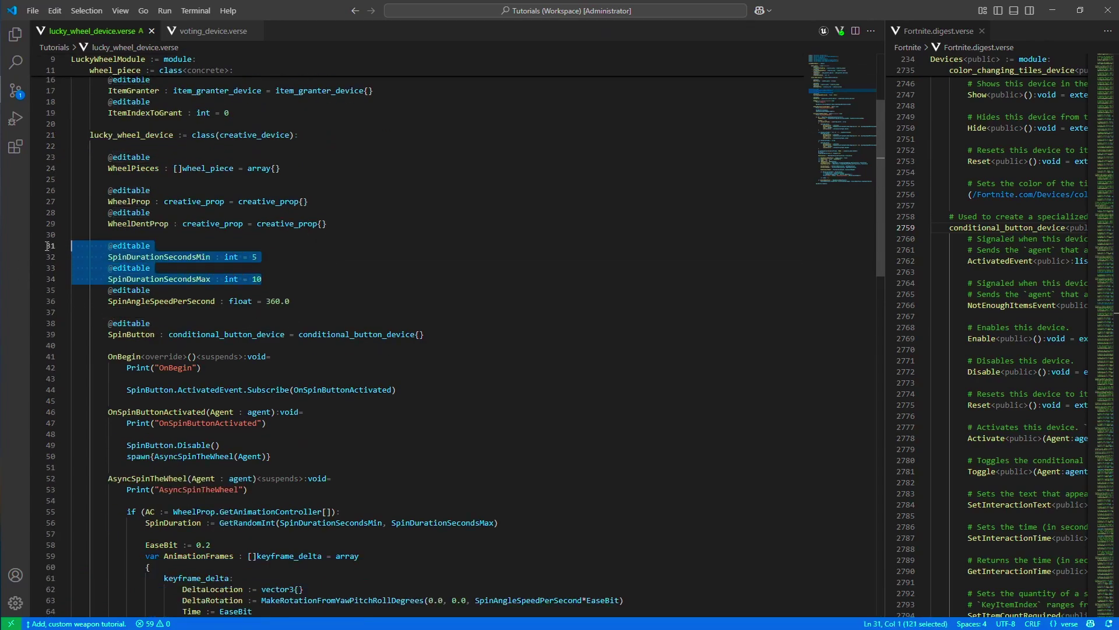
left_click(326, 305)
left_click_drag(40, 319, 66, 293)
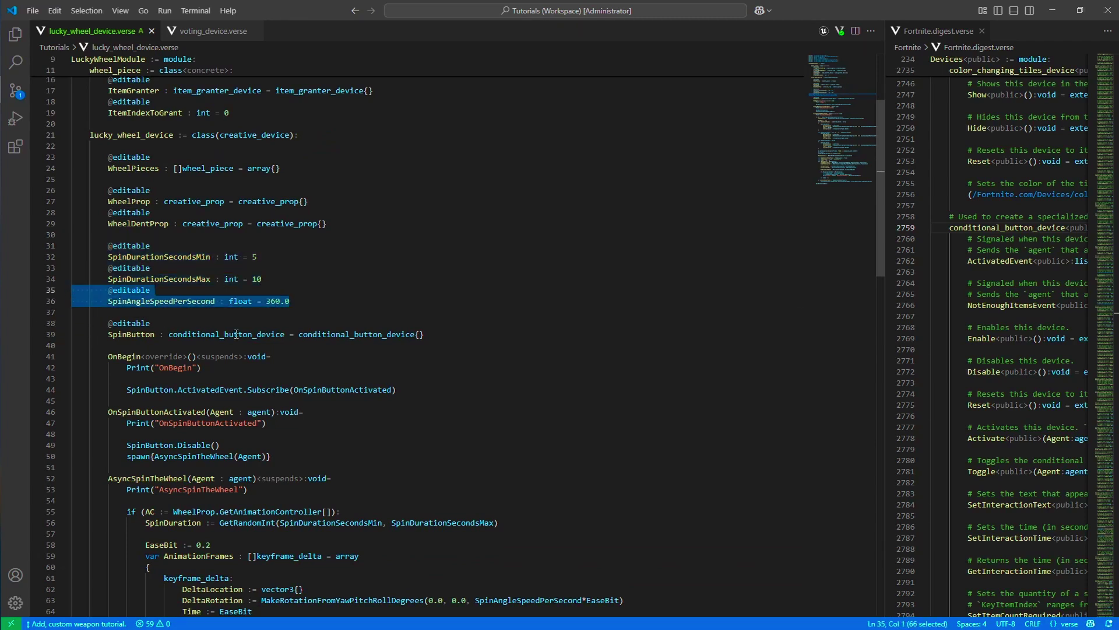
left_click_drag(468, 332, 71, 304)
Examine the SpinButton subscription in OnBegin and how OnSpinButtonActivated disables the button and spawns AsyncSpinTheWheel.
scroll(160, 335, "down", 2)
left_click(402, 340)
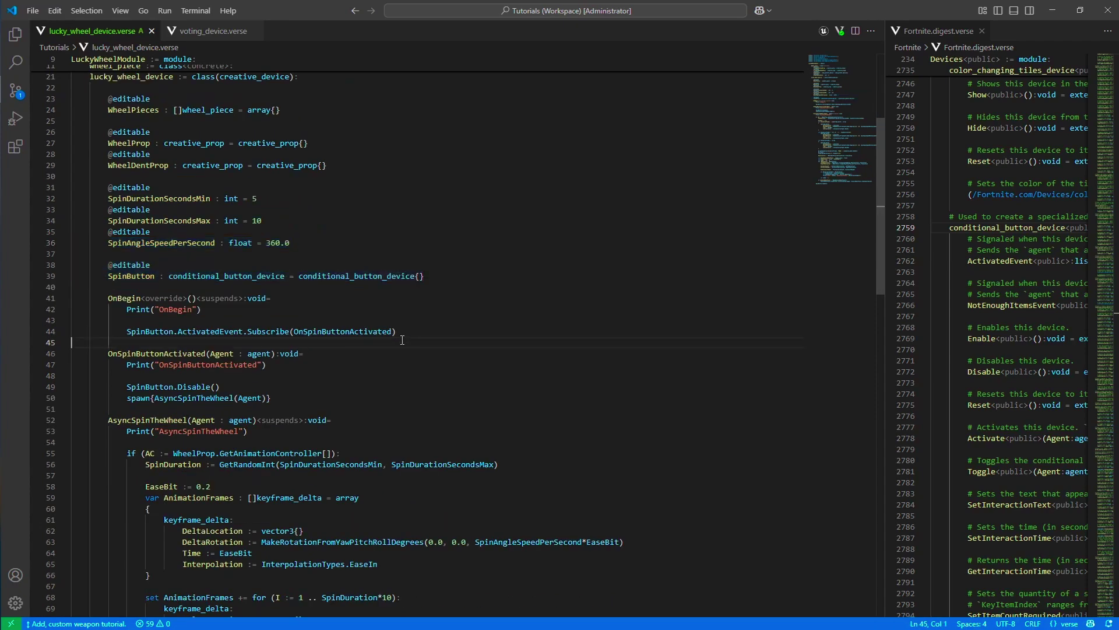
left_click_drag(412, 330, 129, 333)
scroll(158, 354, "down", 3)
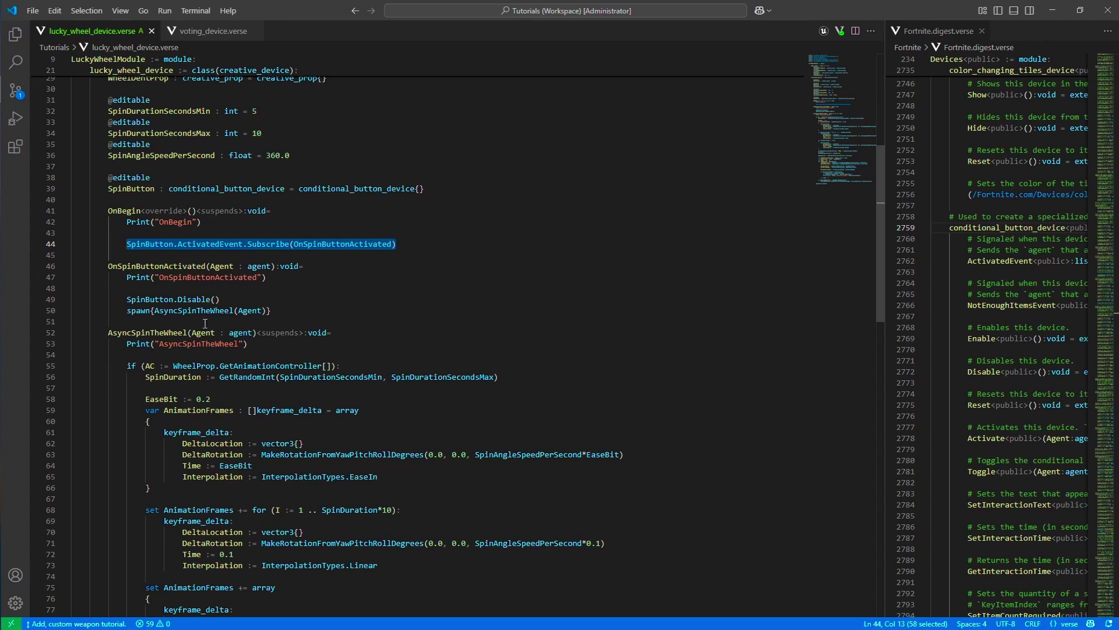
scroll(273, 331, "down", 2)
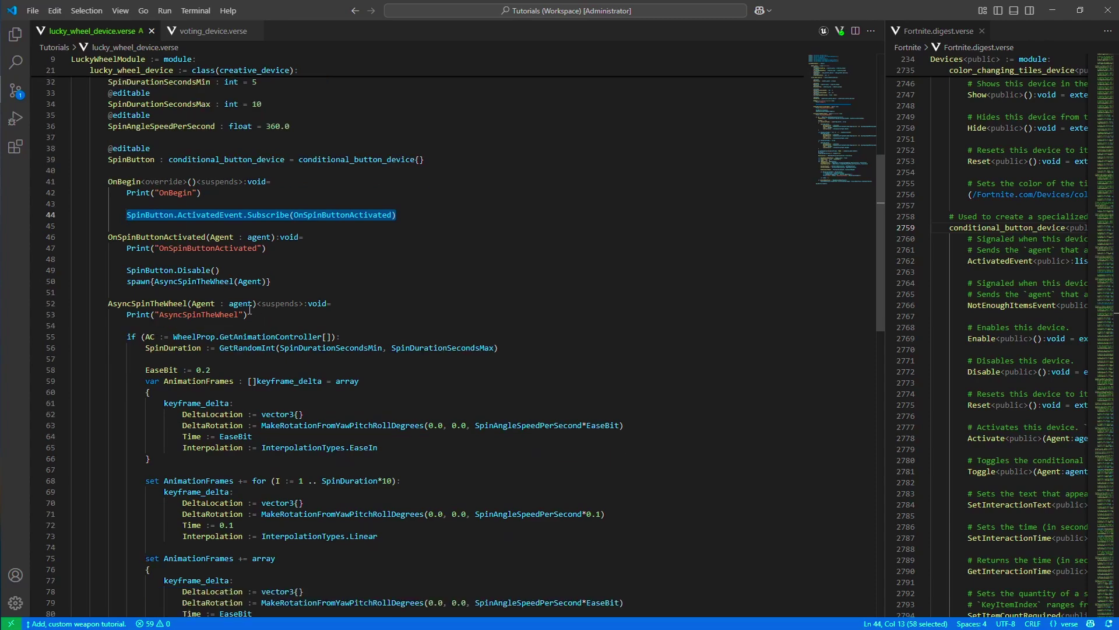
left_click_drag(98, 204, 334, 204)
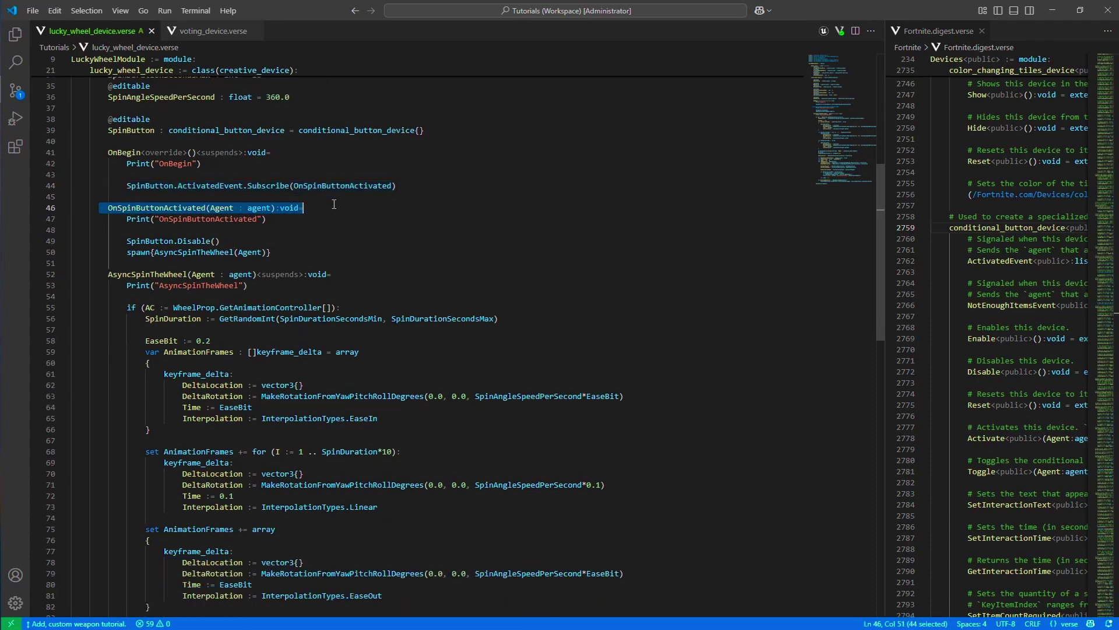
left_click_drag(221, 241, 100, 238)
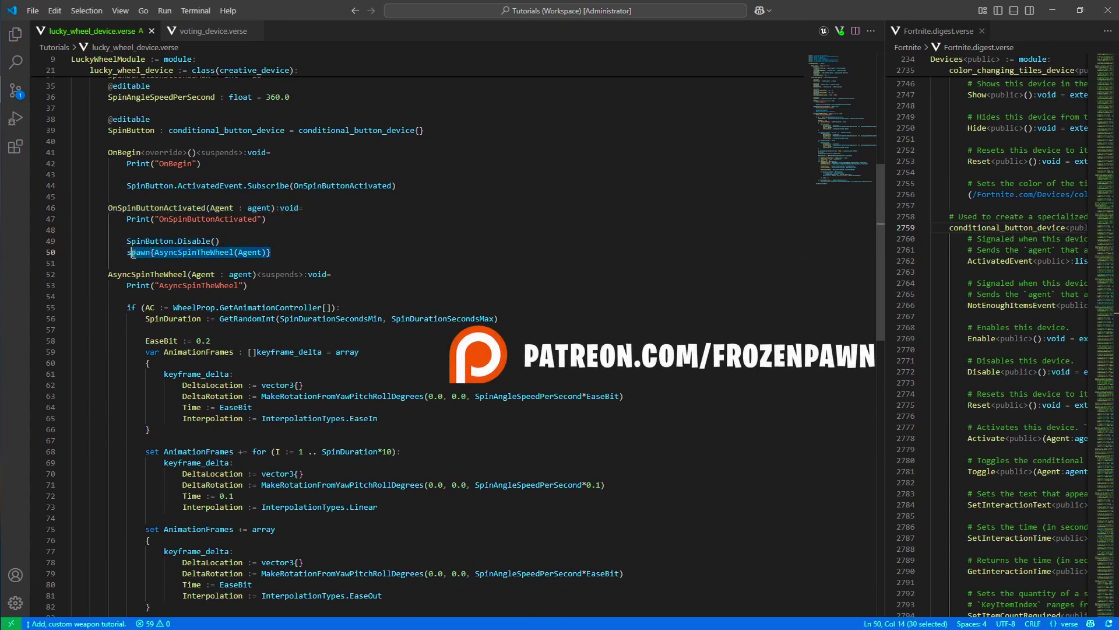
Examine how AsyncSpinTheWheel gets WheelProp's animation controller and picks a random SpinDuration.
scroll(129, 315, "down", 2)
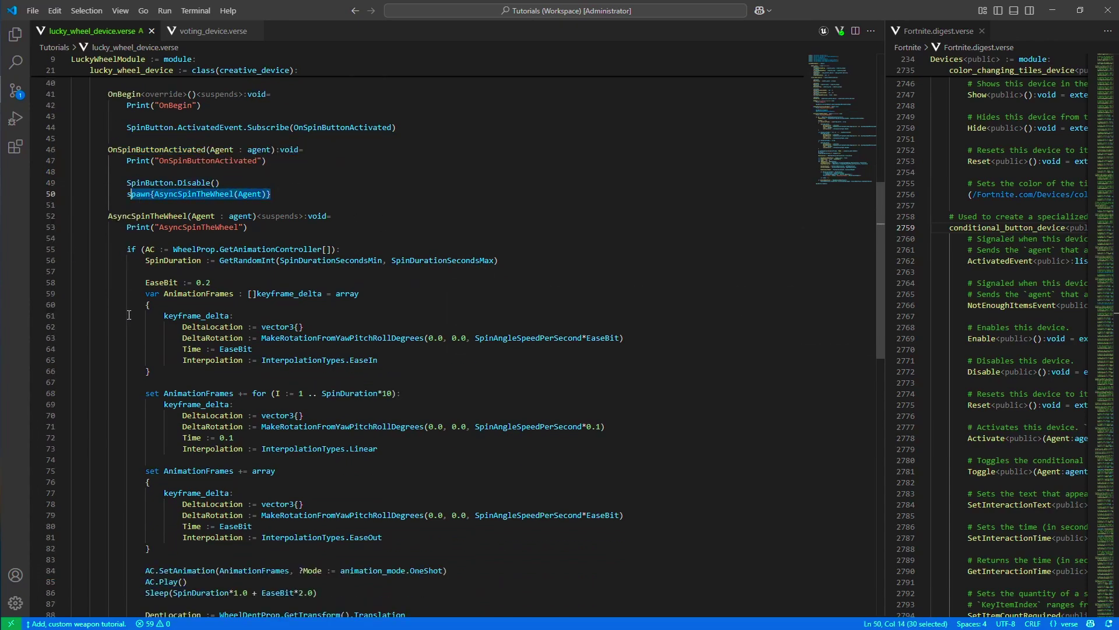
scroll(137, 314, "down", 2)
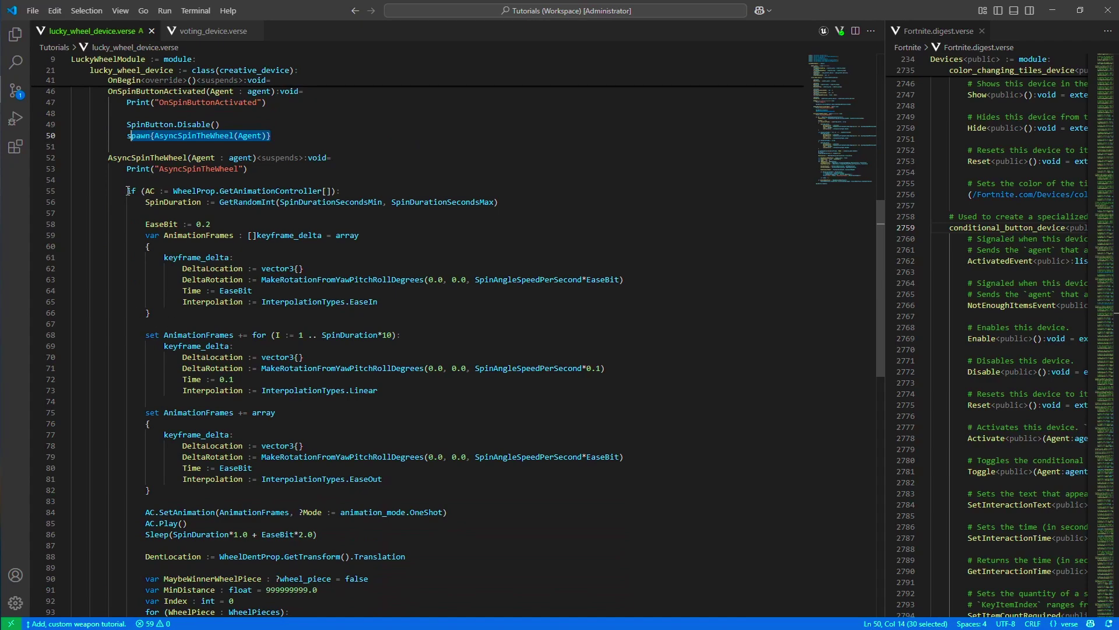
left_click_drag(123, 191, 376, 189)
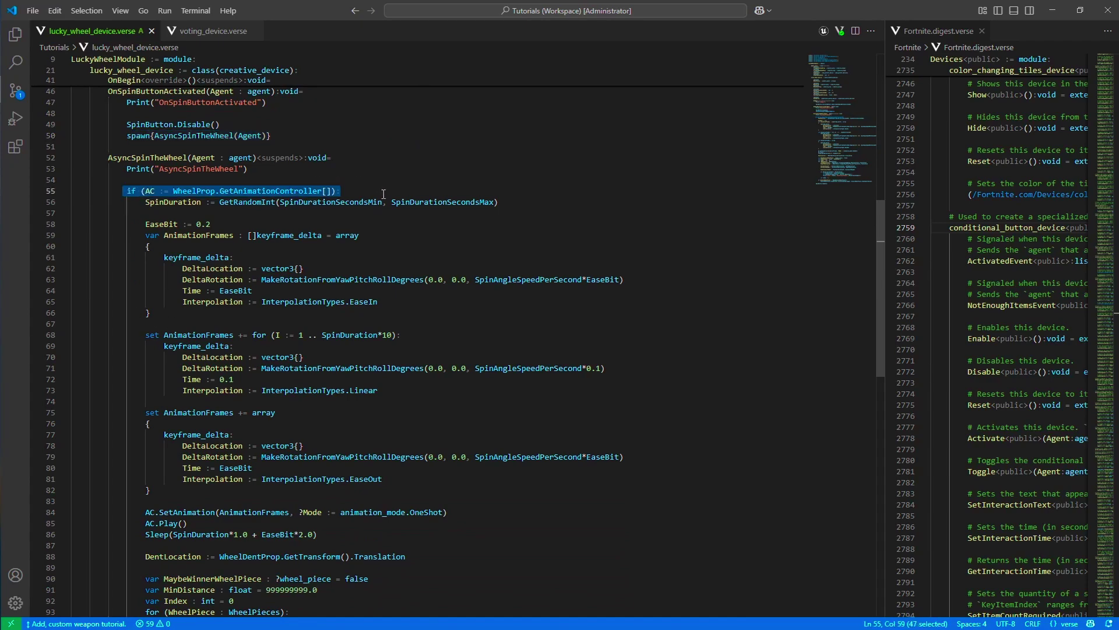
scroll(193, 187, "down", 2)
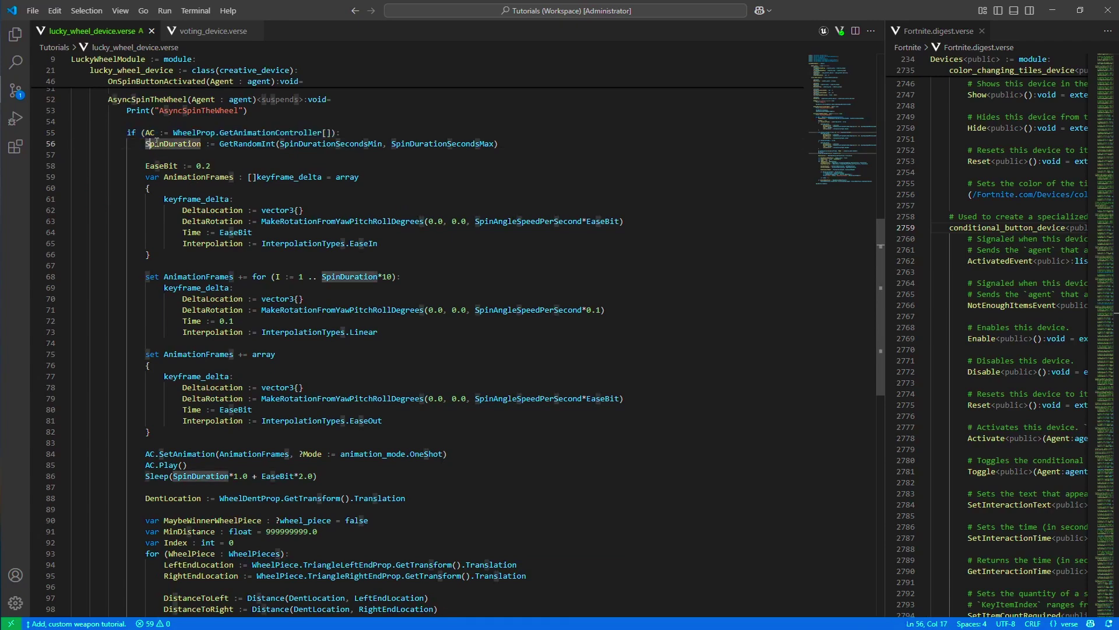
left_click_drag(147, 146, 310, 133)
scroll(232, 168, "down", 1)
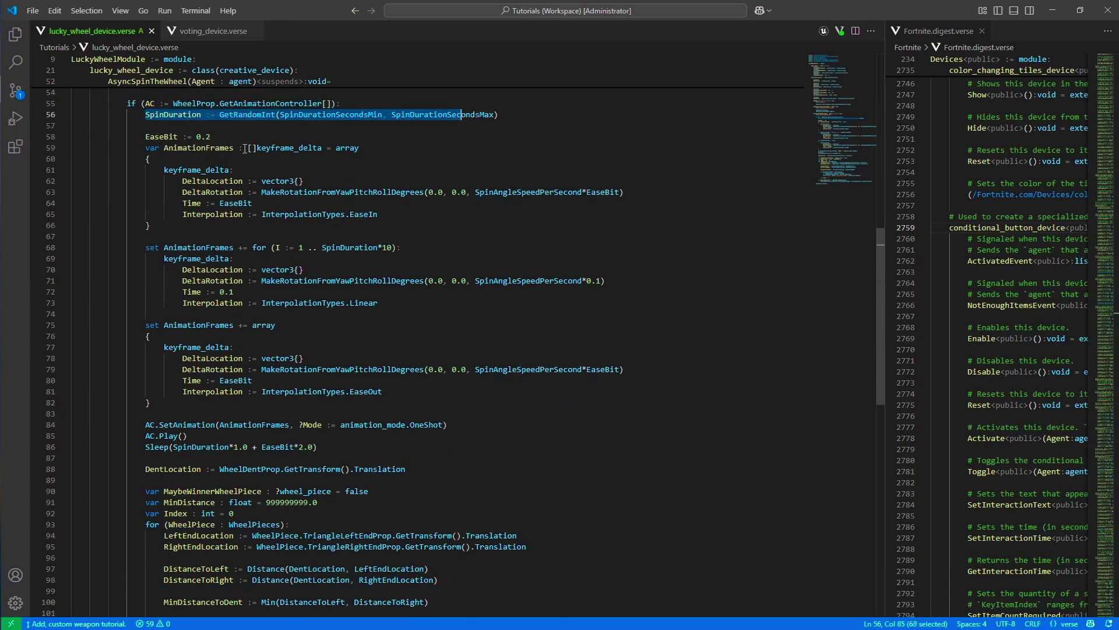
scroll(291, 323, "up", 1)
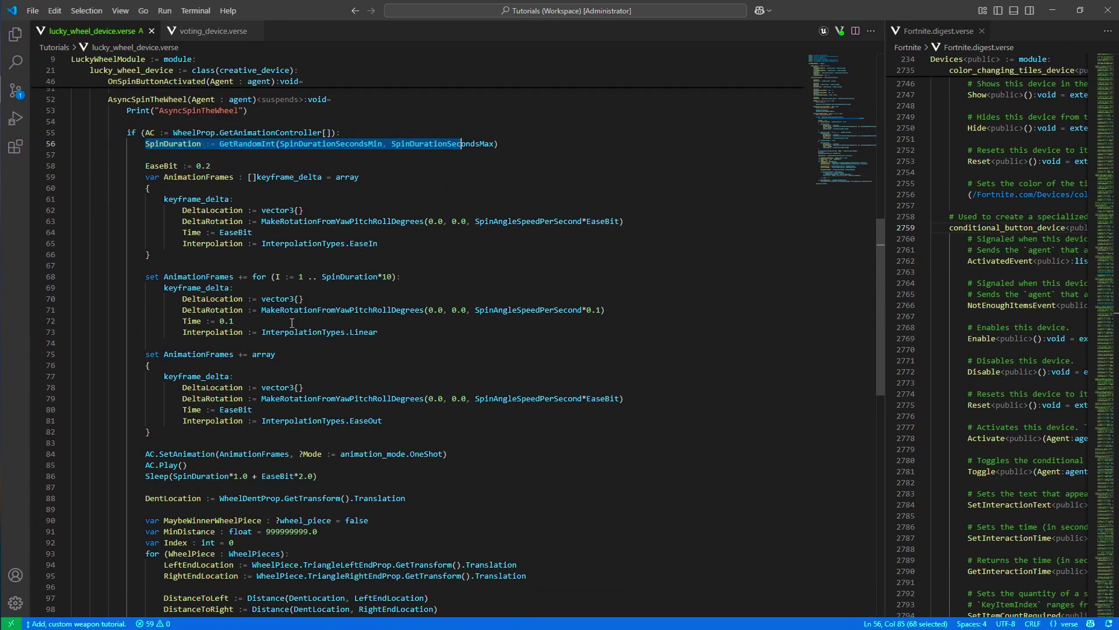
Examine the AnimationFrames code, focusing on the first keyframe_delta with EaseIn interpolation.
left_click_drag(243, 420, 54, 155)
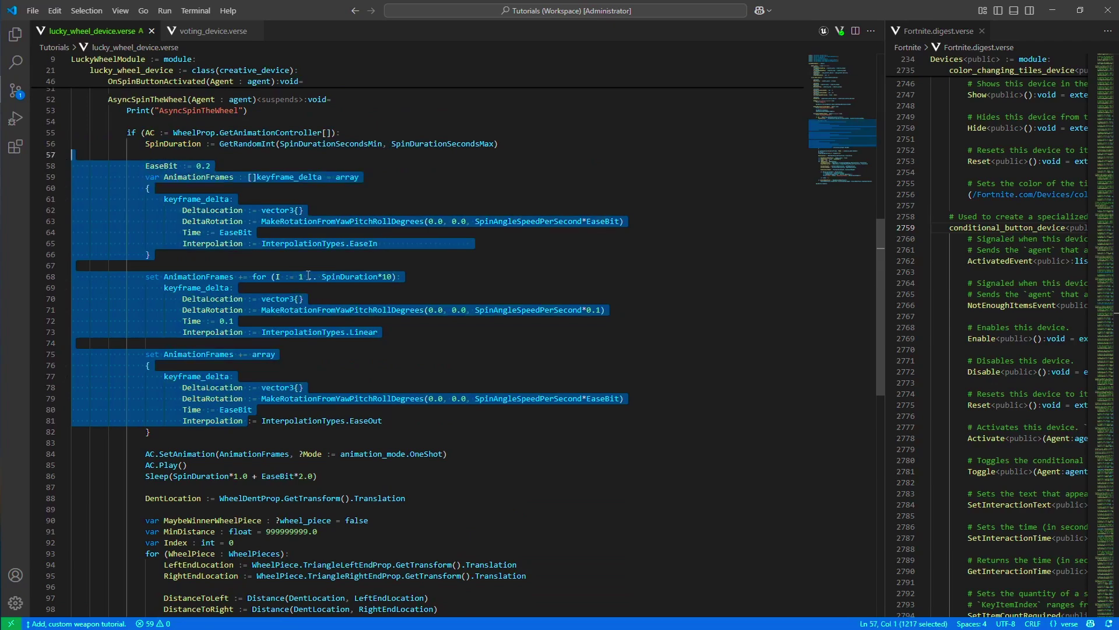
left_click(255, 234)
left_click_drag(401, 245, 284, 247)
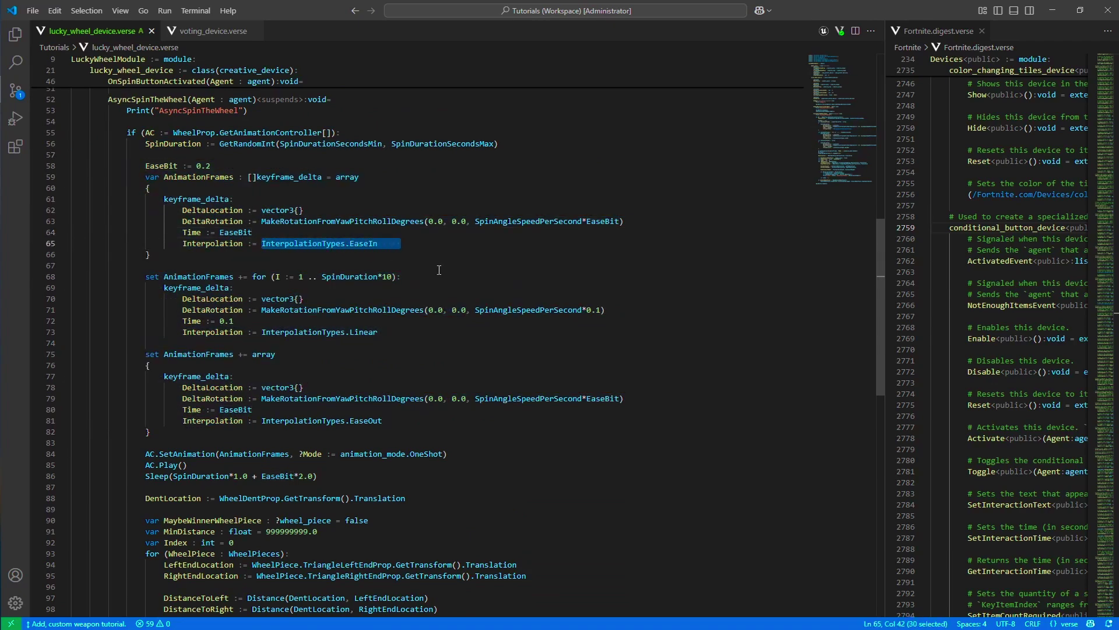
left_click_drag(439, 270, 51, 146)
left_click(313, 256)
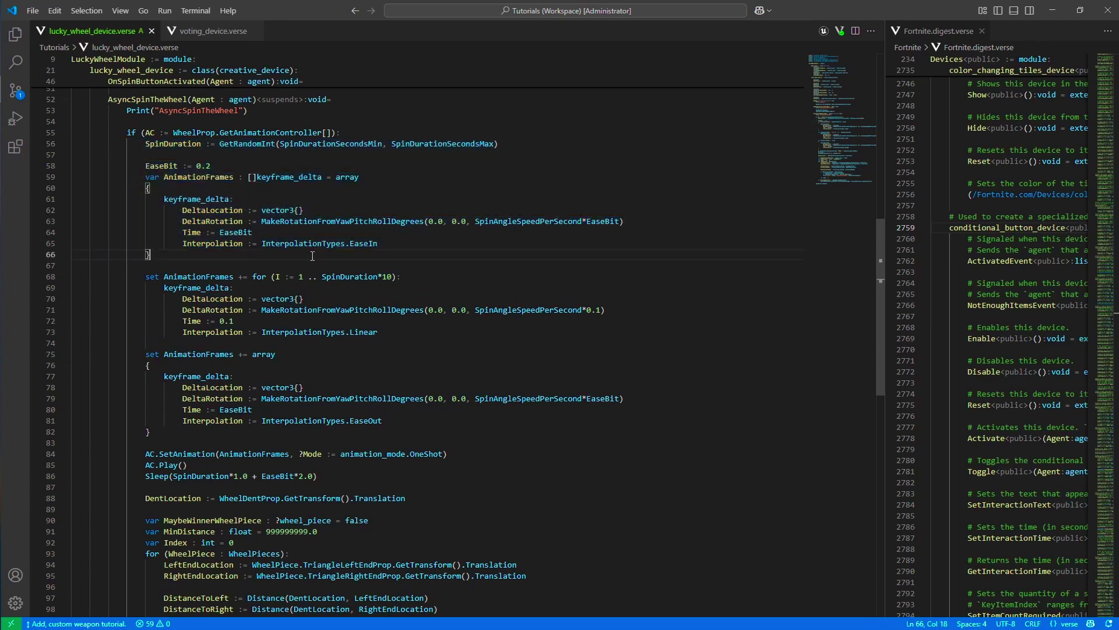
left_click_drag(389, 247, 34, 201)
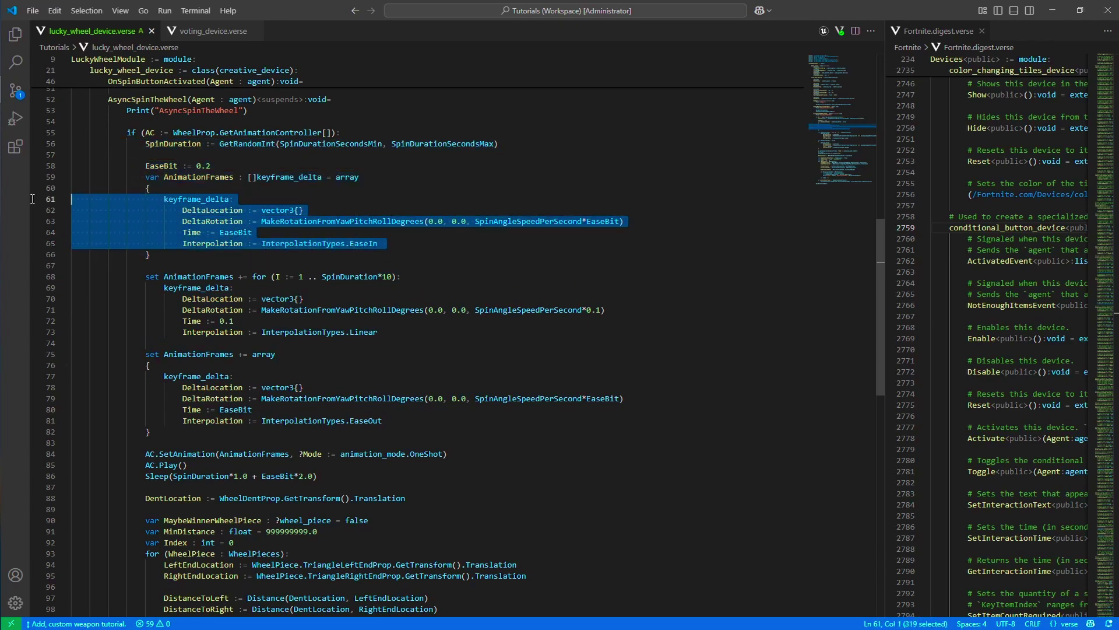
left_click(385, 270)
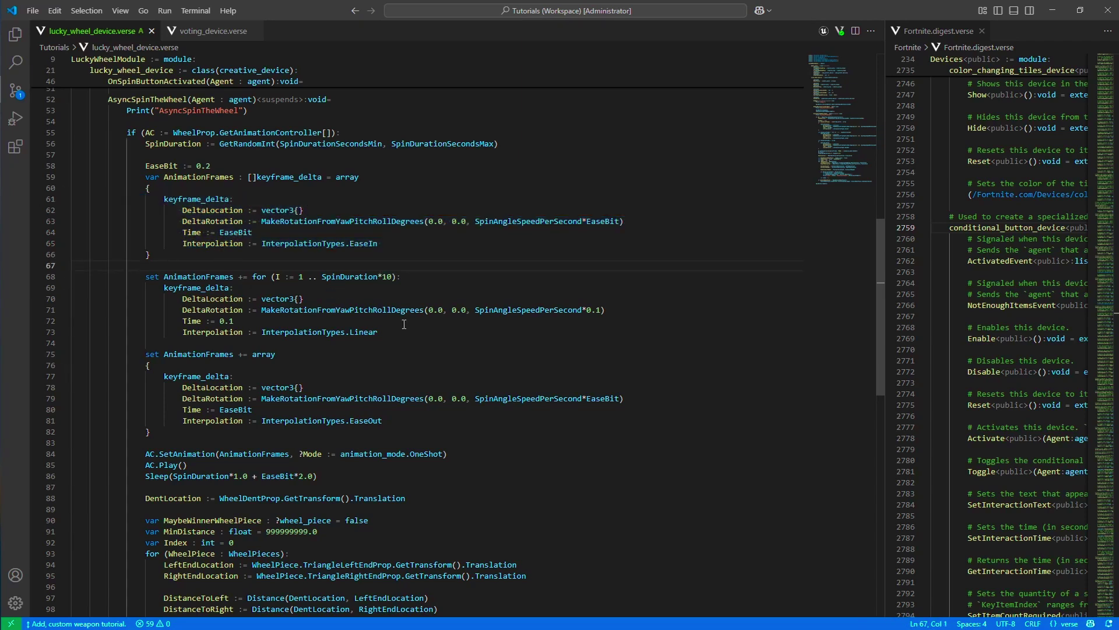
Examine the looped keyframes with Linear interpolation and the final keyframe with EaseOut interpolation.
left_click_drag(408, 332, 28, 277)
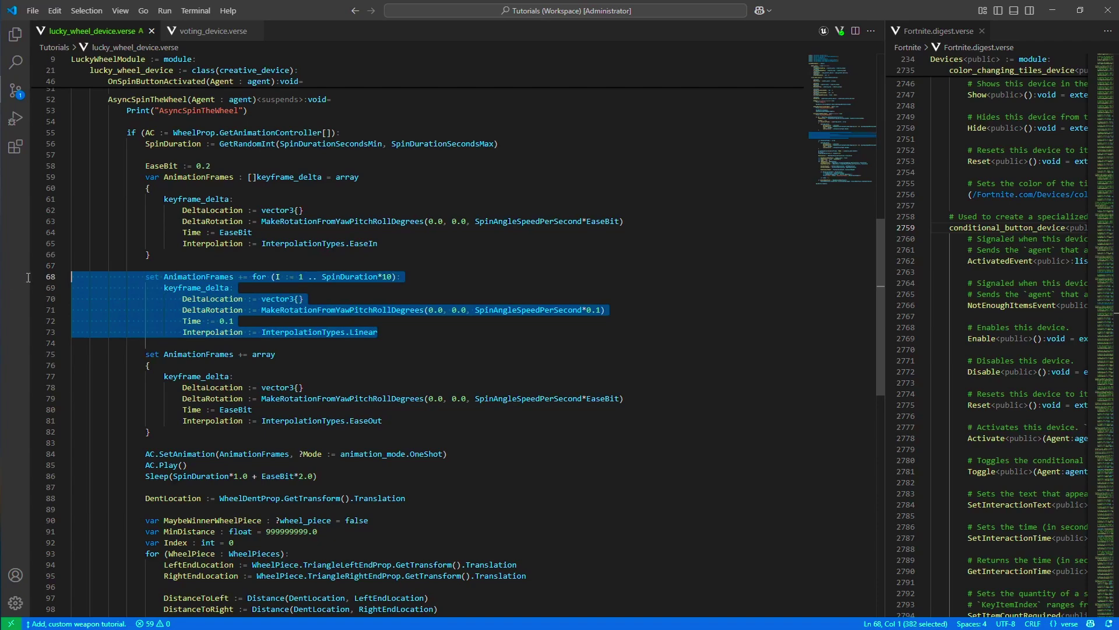
left_click(260, 319)
scroll(274, 321, "down", 2)
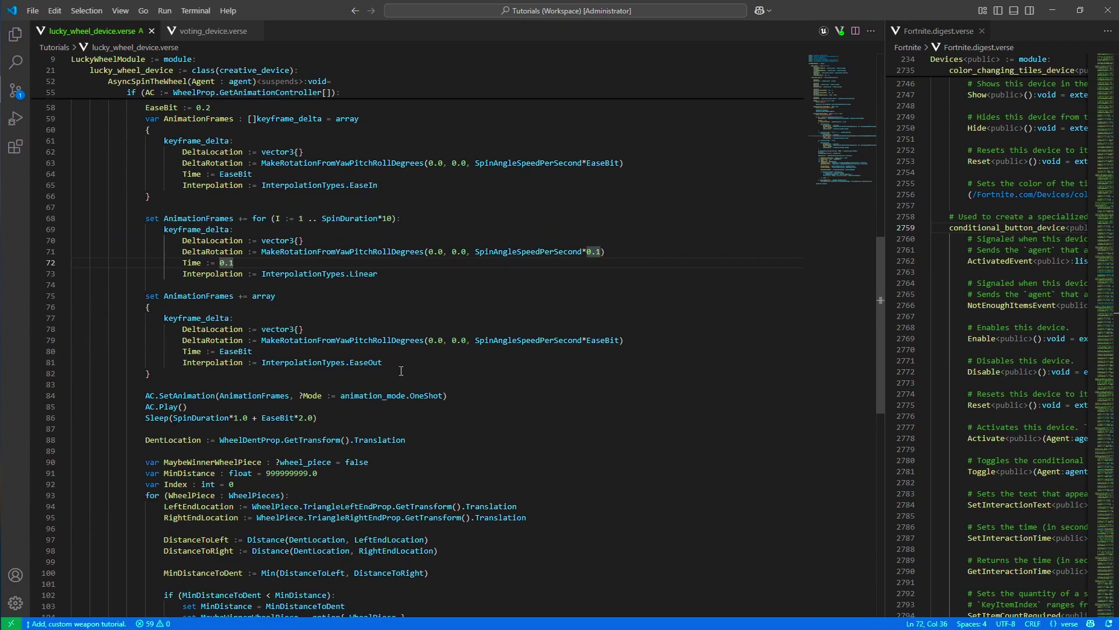
left_click_drag(401, 373, 110, 340)
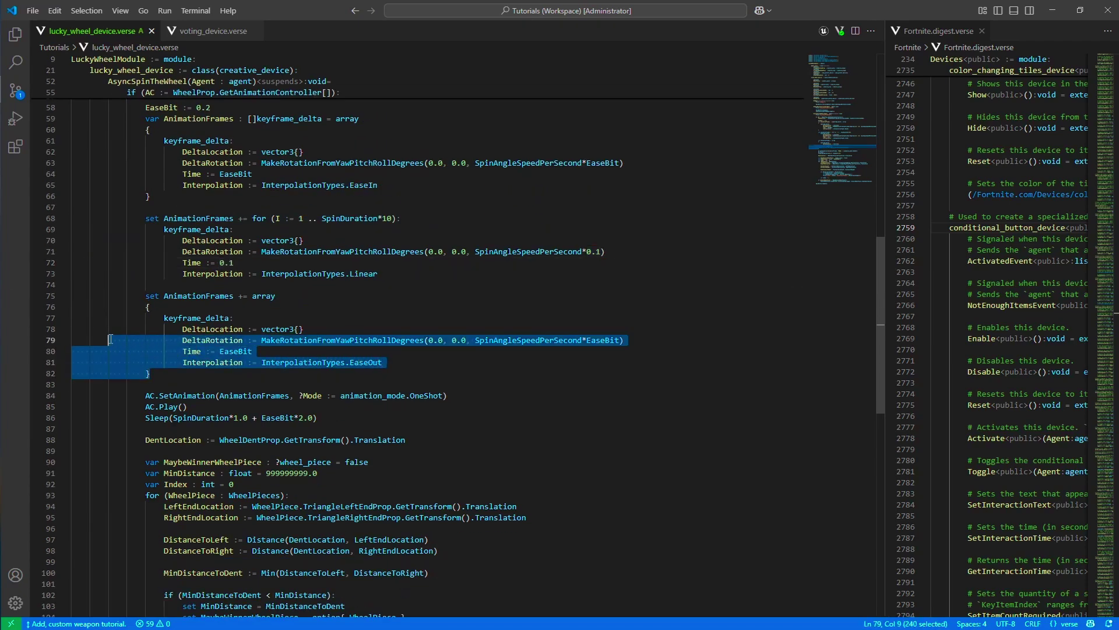
left_click(288, 352)
Examine the winner search code: DentLocation, the loop over WheelPieces, and the triangle end props declared in wheel_piece.
scroll(355, 382, "down", 3)
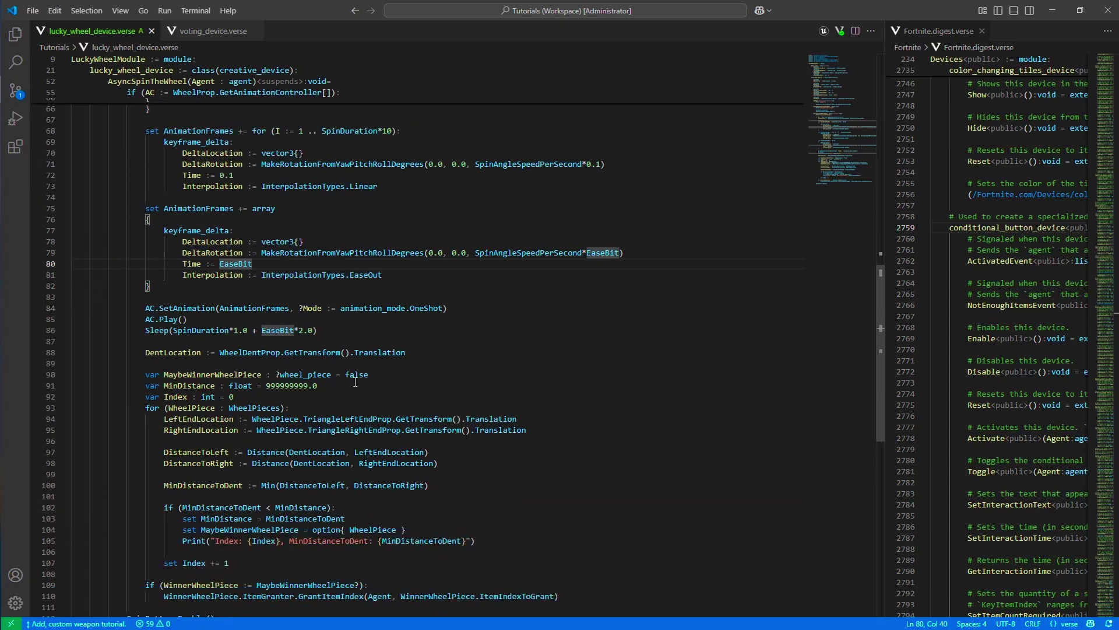
scroll(285, 346, "down", 3)
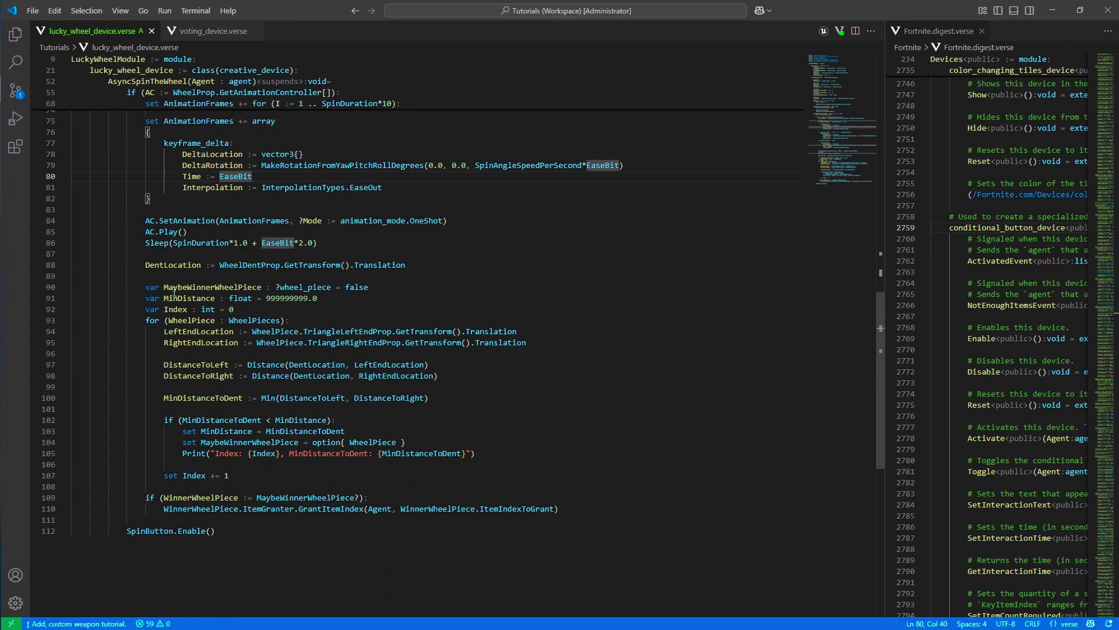
left_click_drag(145, 265, 502, 476)
left_click(502, 477)
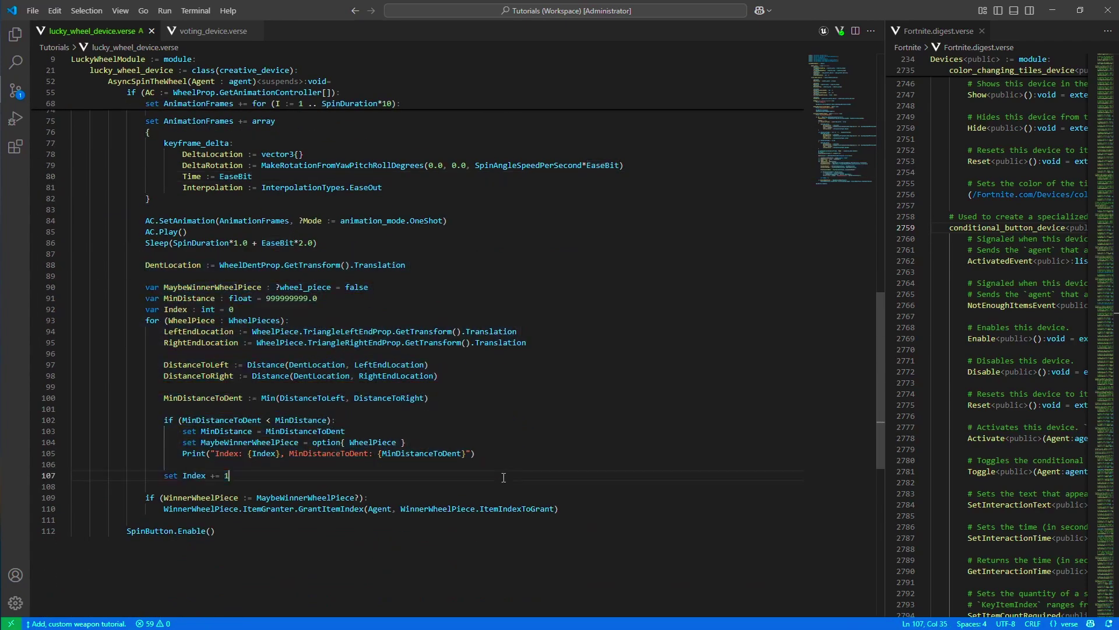
left_click_drag(145, 265, 207, 266)
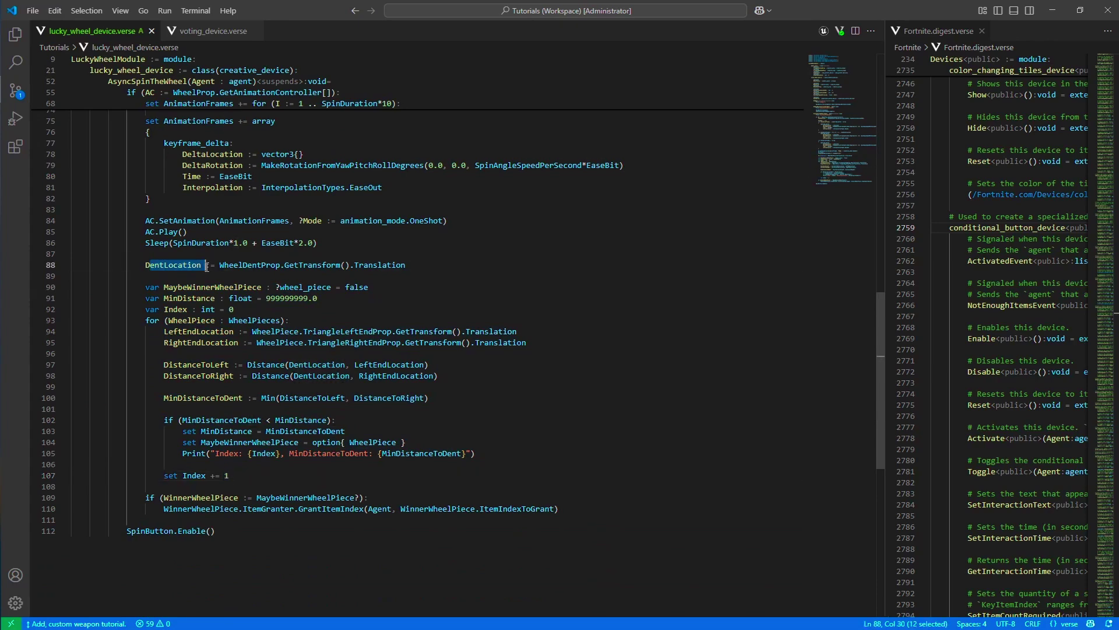
left_click(326, 342)
left_click_drag(150, 320, 341, 318)
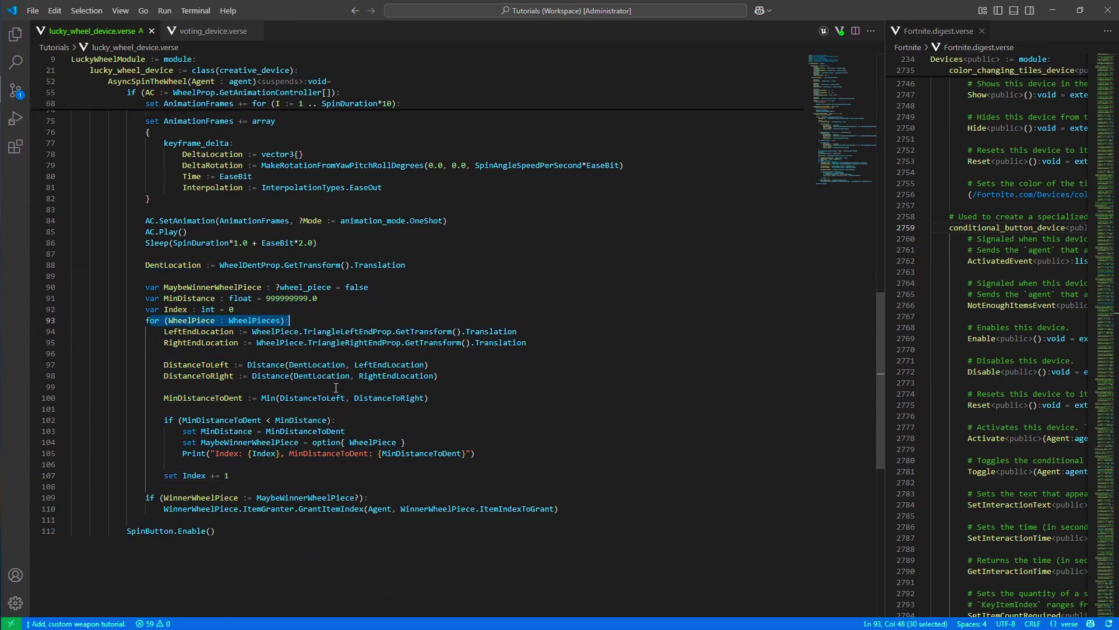
scroll(79, 136, "up", 15)
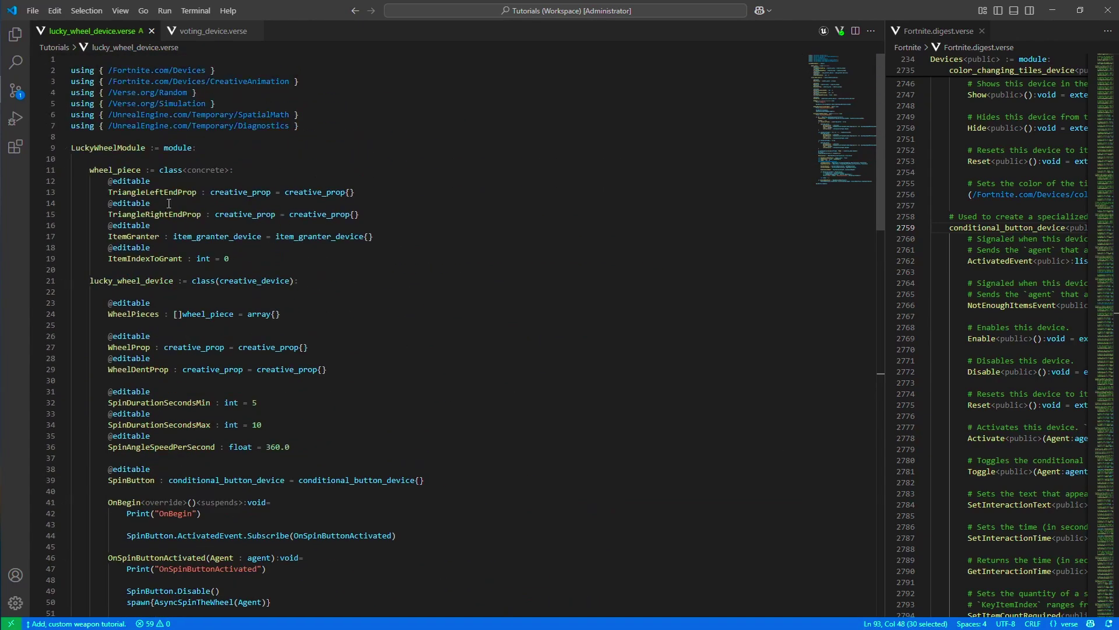
left_click(168, 203)
scroll(291, 452, "down", 20)
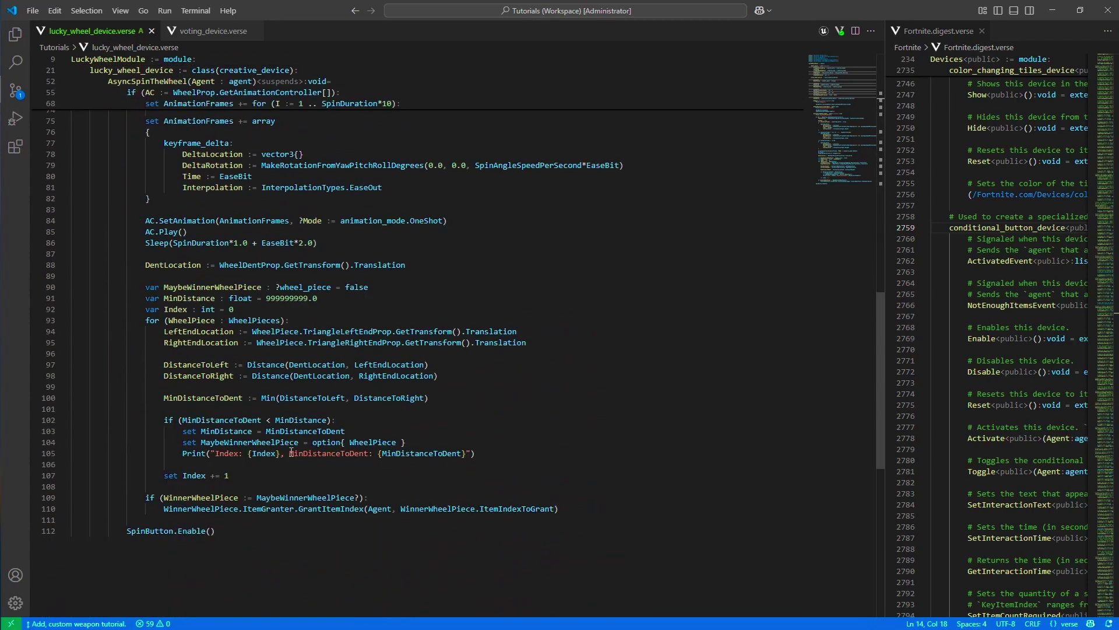
Examine the MinDistanceToDent comparison and the assignment of the closest piece to MaybeWinnerWheelPiece.
left_click(289, 453)
left_click(235, 419)
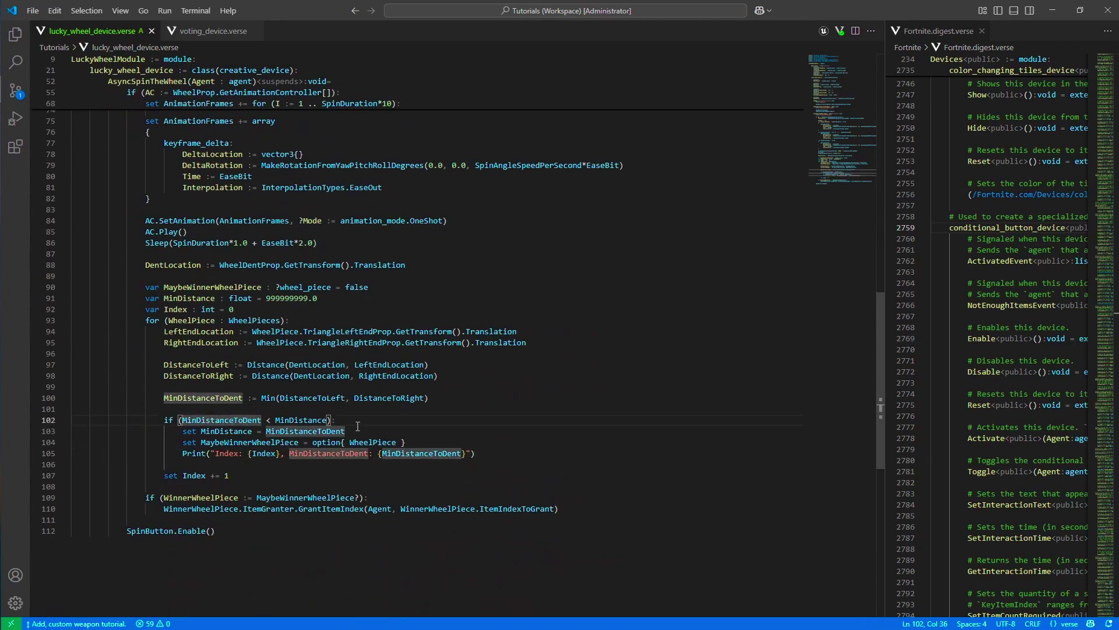
left_click_drag(343, 420, 167, 420)
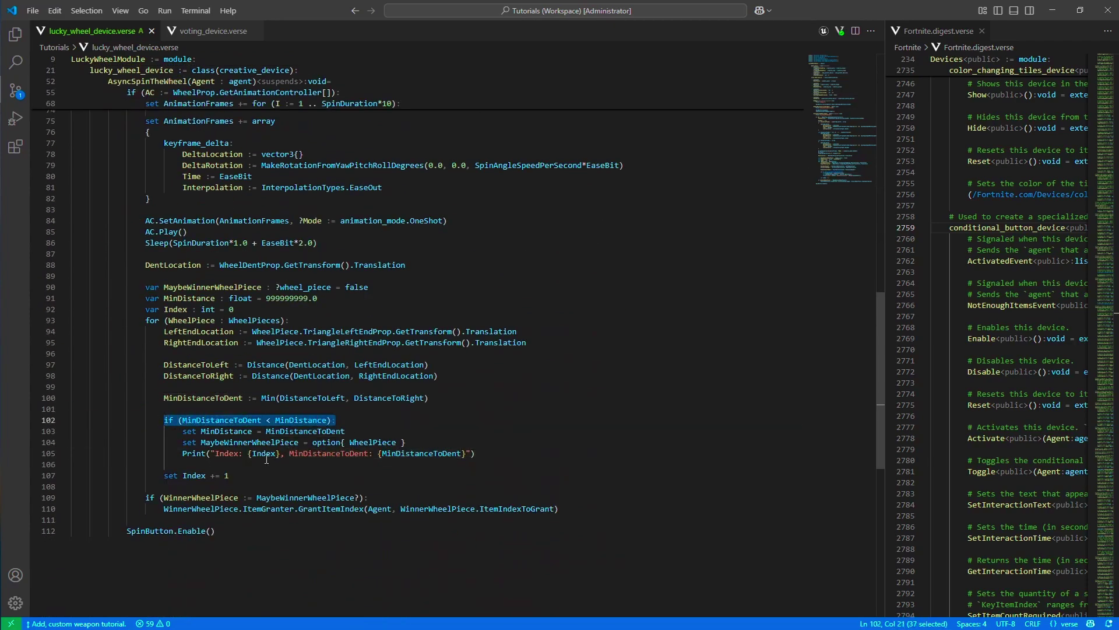
left_click(210, 443)
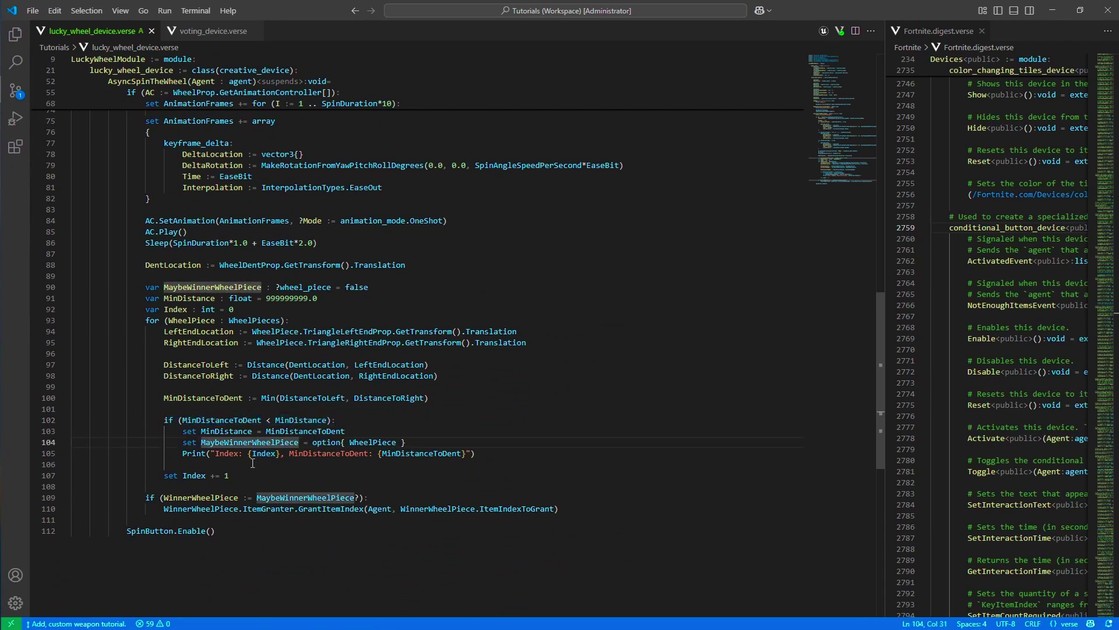
Examine the code that unwraps MaybeWinnerWheelPiece and grants its item with GrantItemIndex, then review the rest of AsyncSpinTheWheel.
left_click_drag(141, 498, 386, 495)
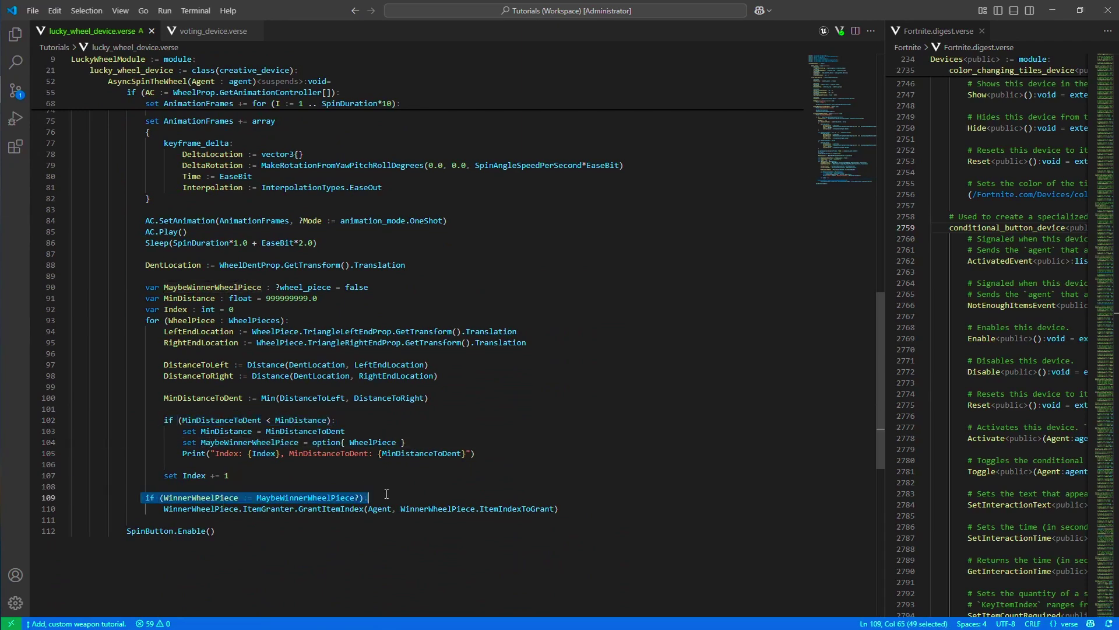
left_click_drag(161, 509, 567, 516)
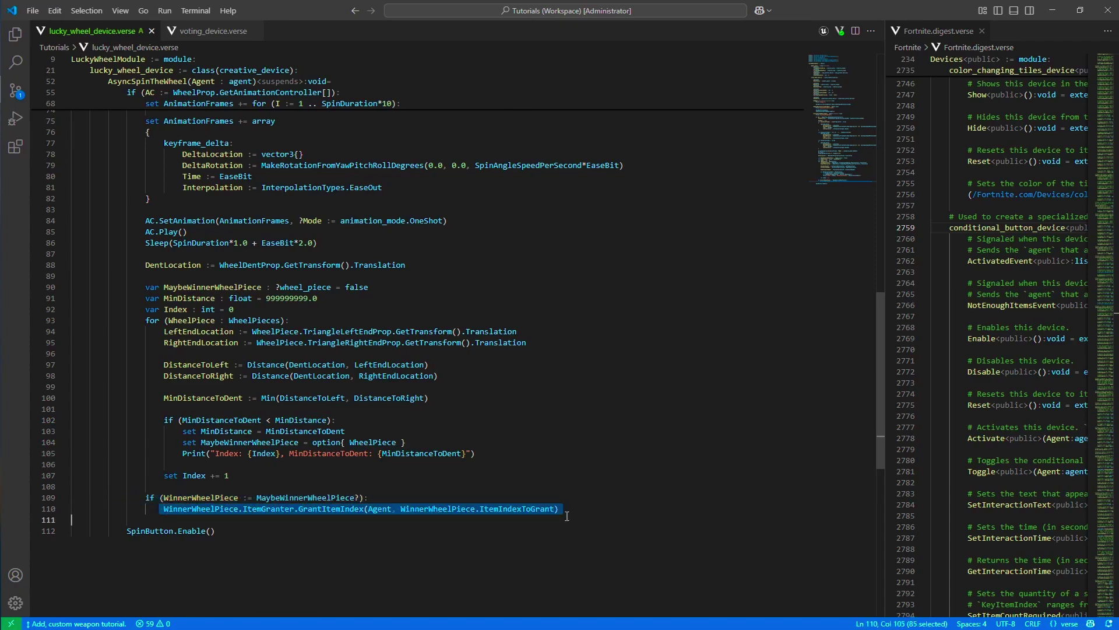
scroll(382, 450, "up", 15)
scroll(579, 323, "down", 18)
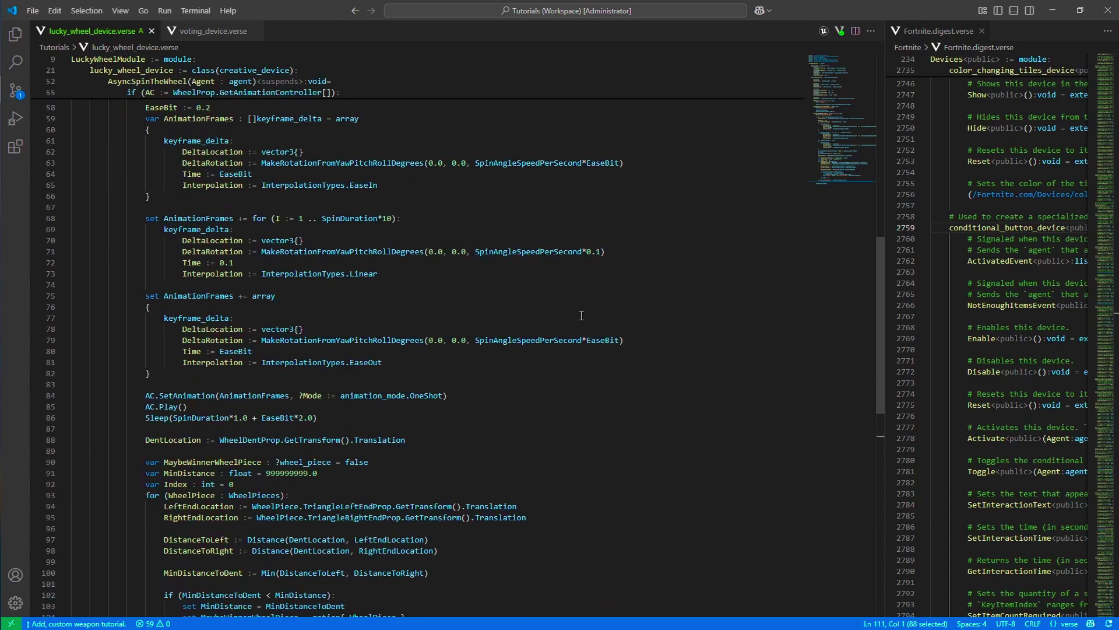
left_click(570, 370)
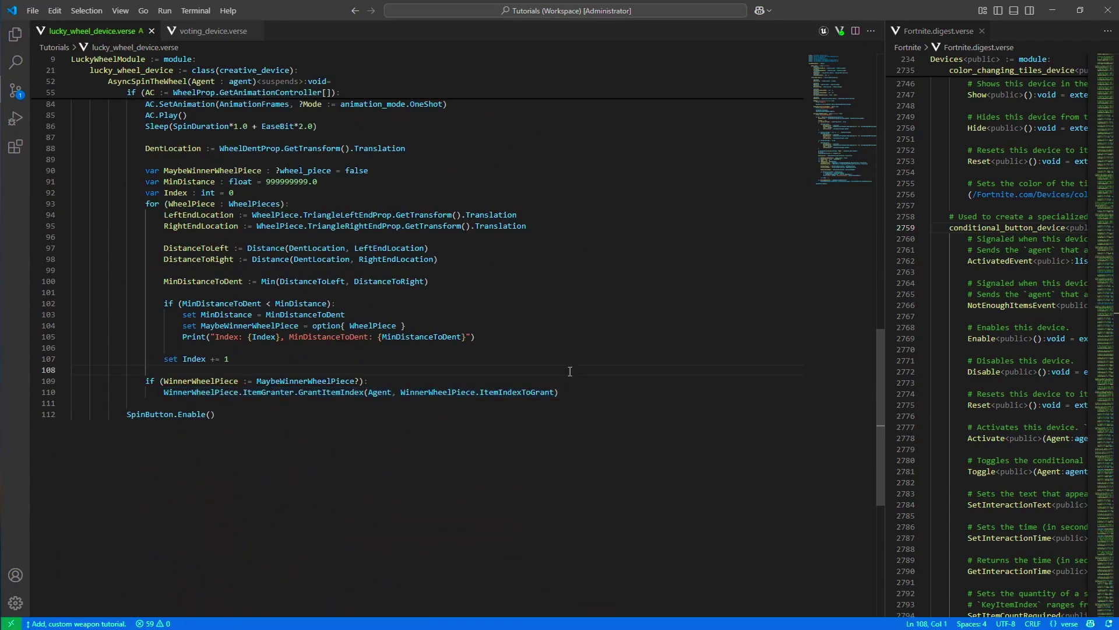
scroll(561, 366, "up", 20)
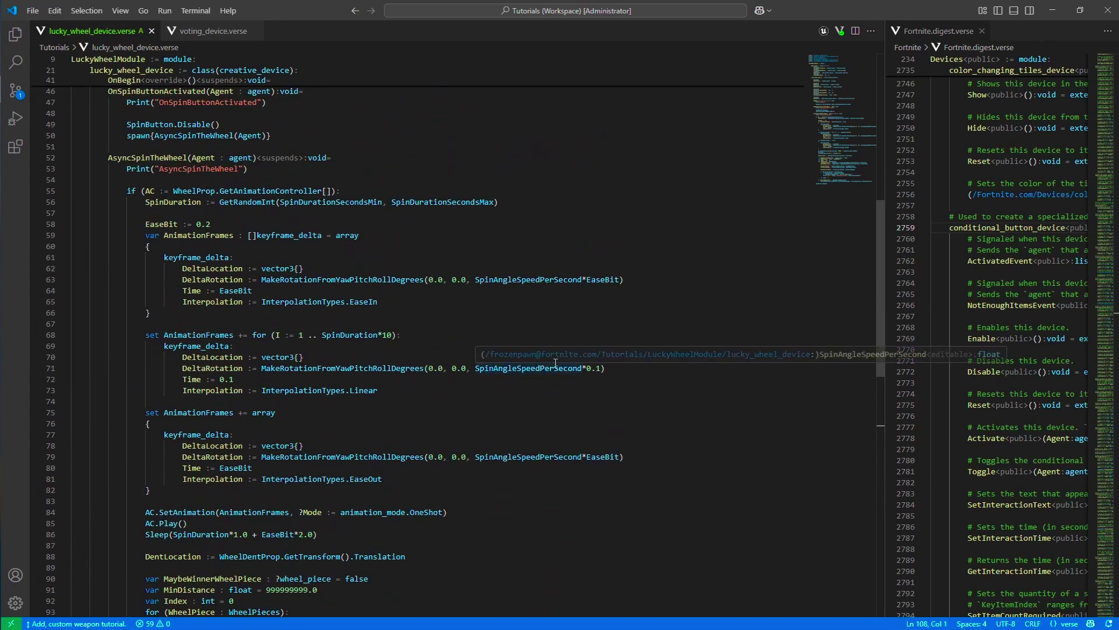
Switch to the running Fortnite session, collect gold coins at the item spawner, and start a Lucky Spin on the wheel.
left_click(1052, 11)
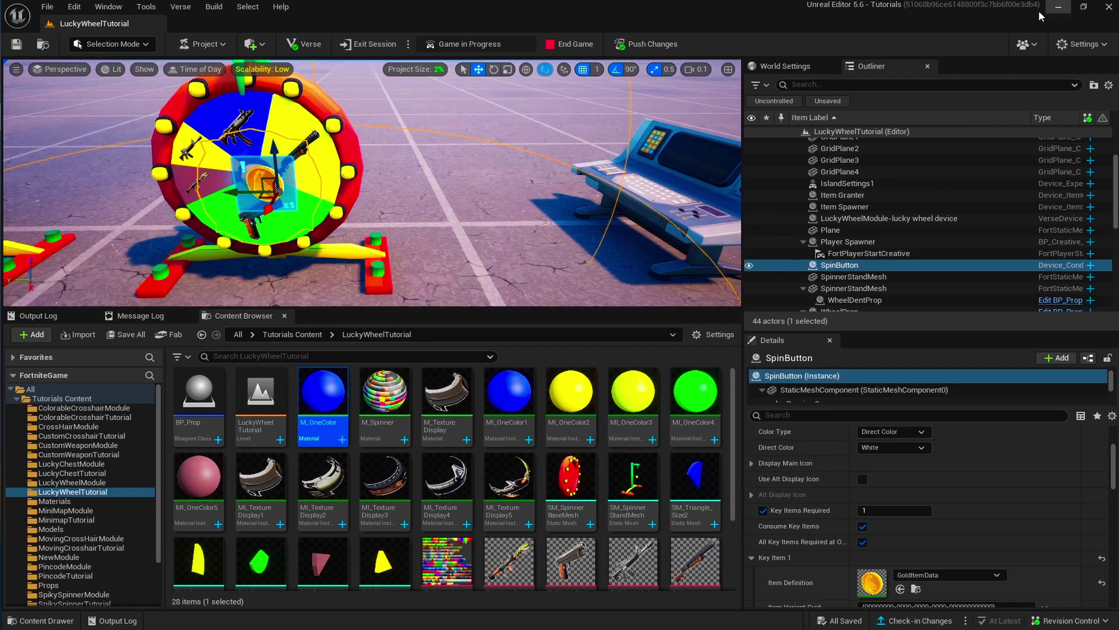
key("alt+Tab")
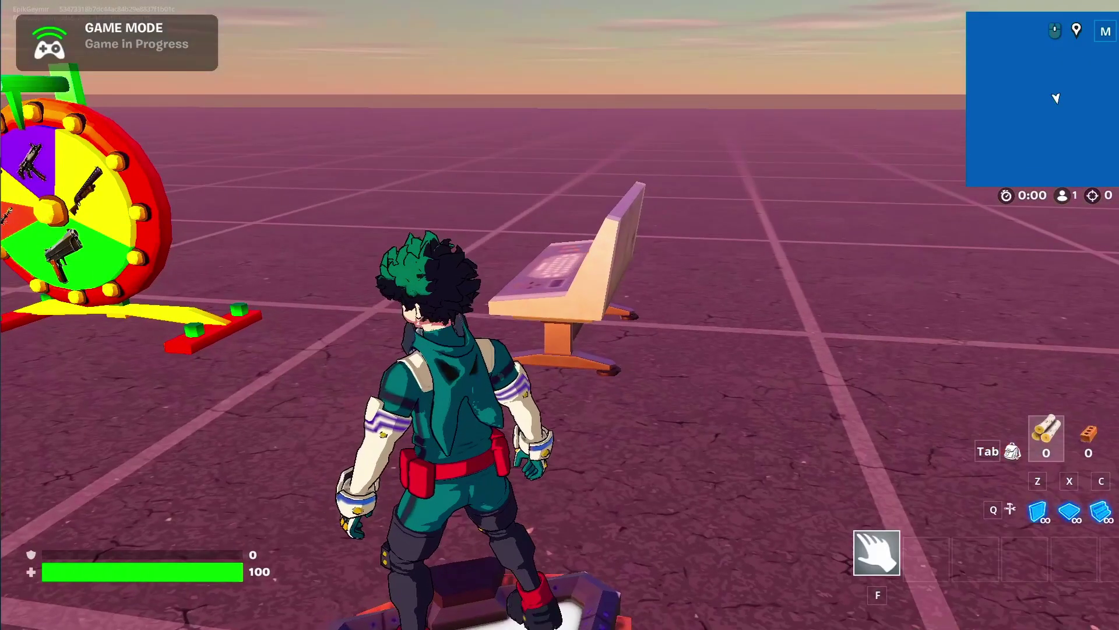
key("w")
key("w")
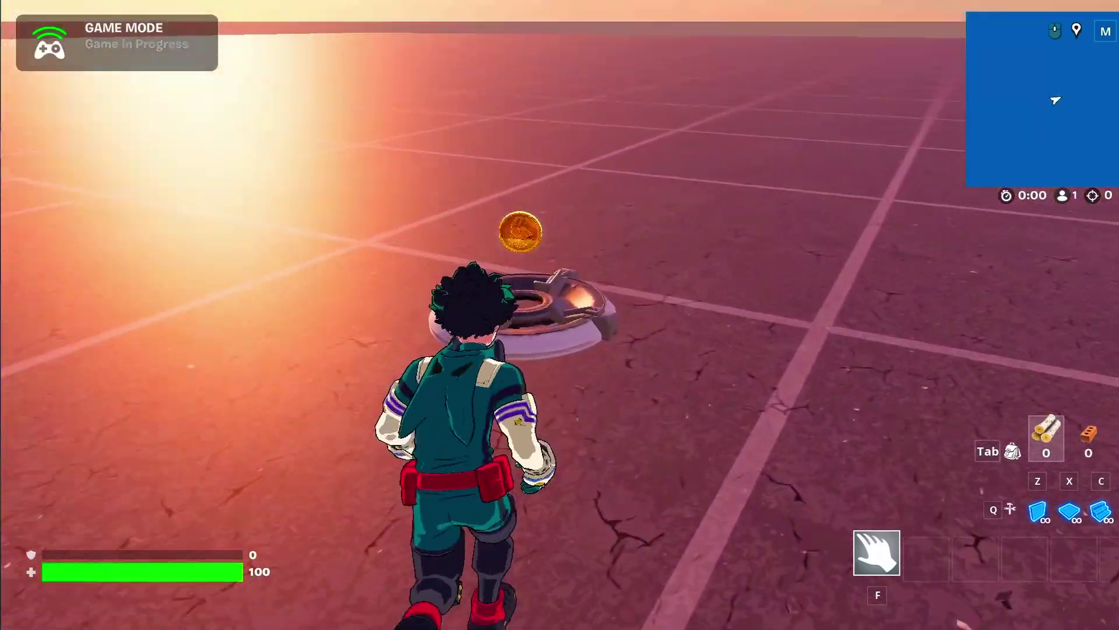
key("w")
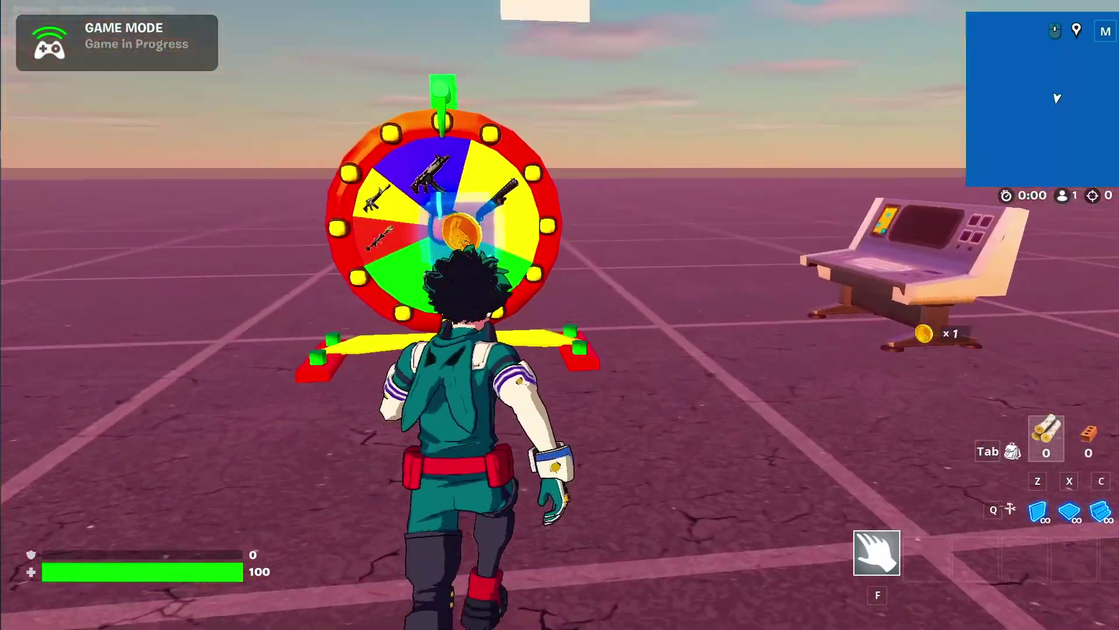
key("e")
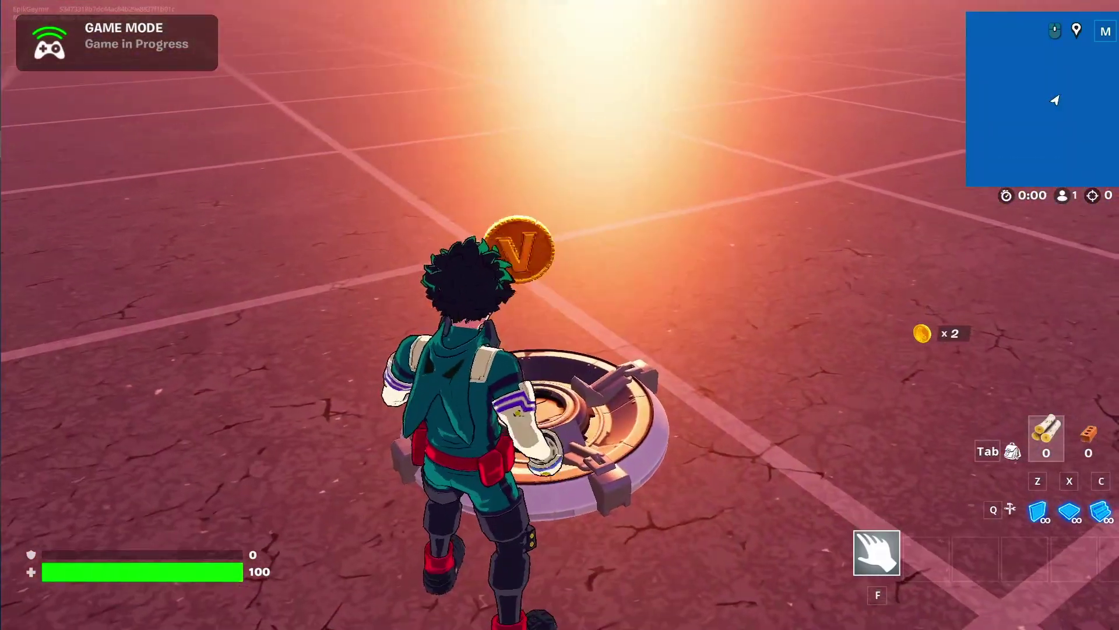
key("w")
key("w")
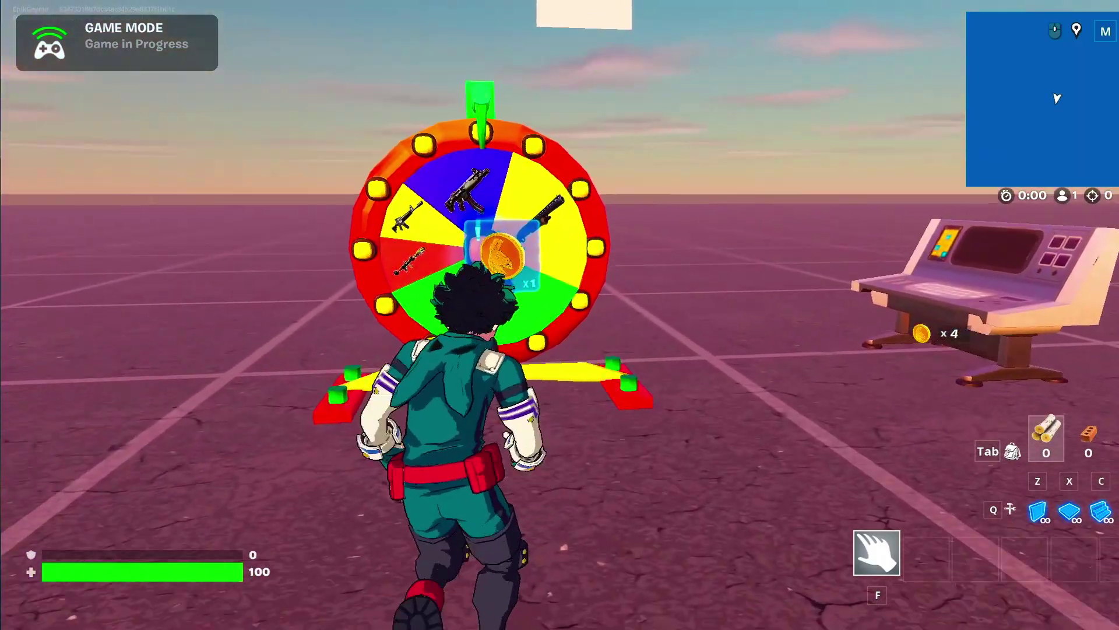
key("e")
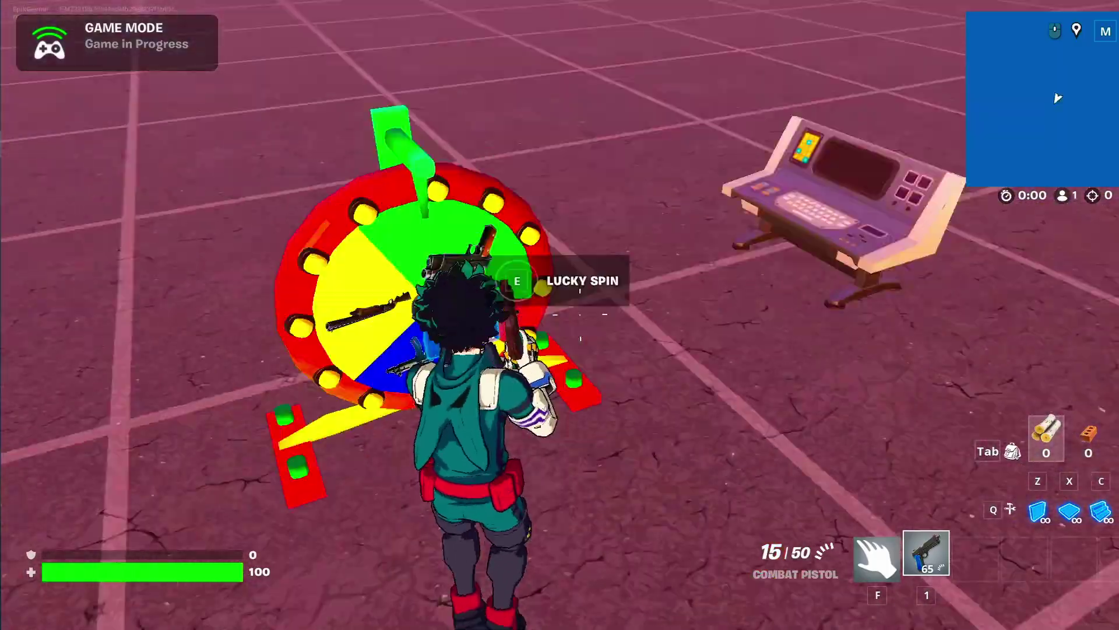
Collect another gold coin from the spawner, spin the lucky wheel again, and equip the assault rifle.
key("e")
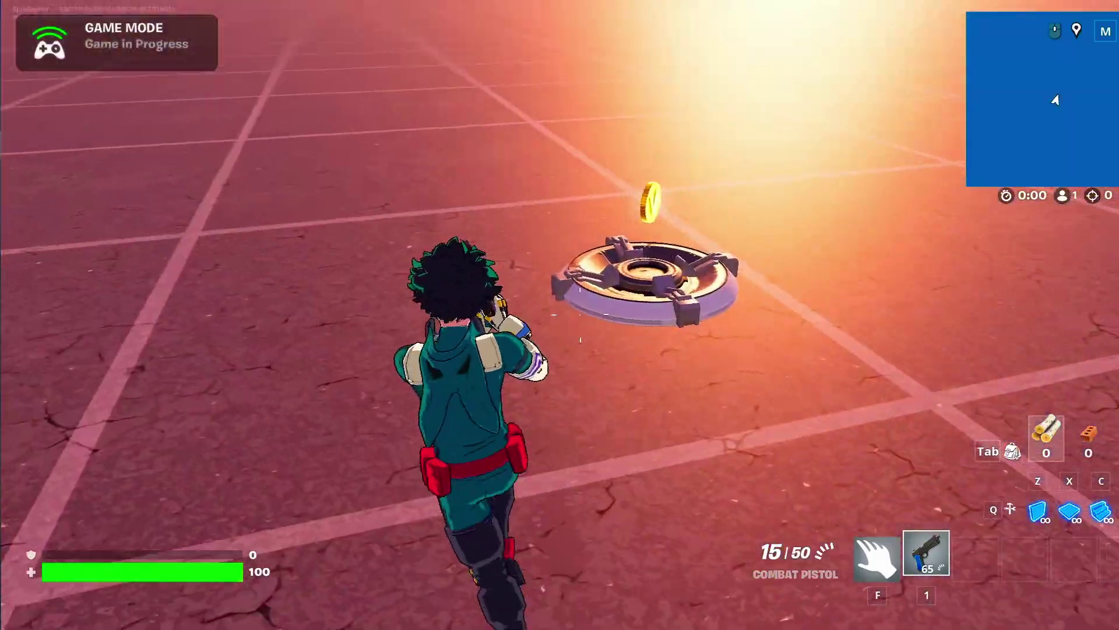
key("e")
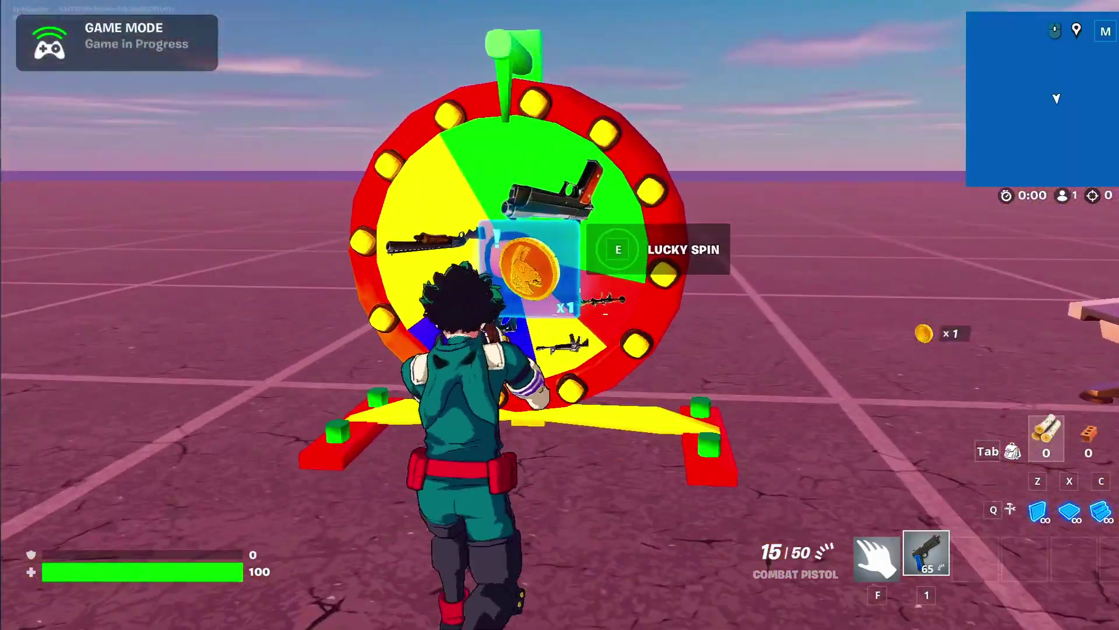
key("e")
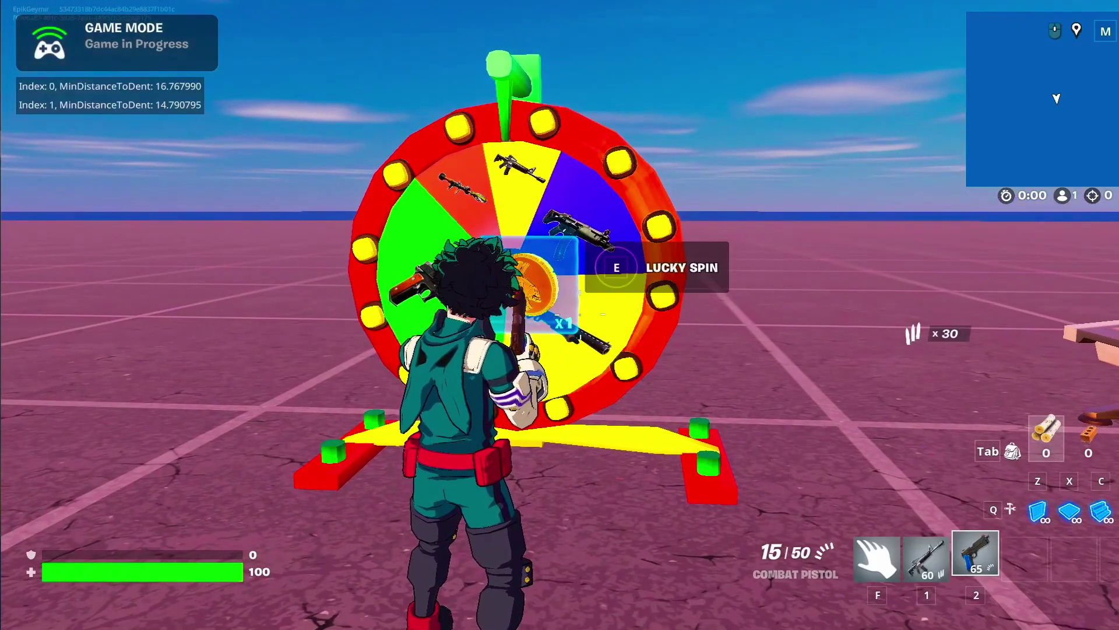
key("1")
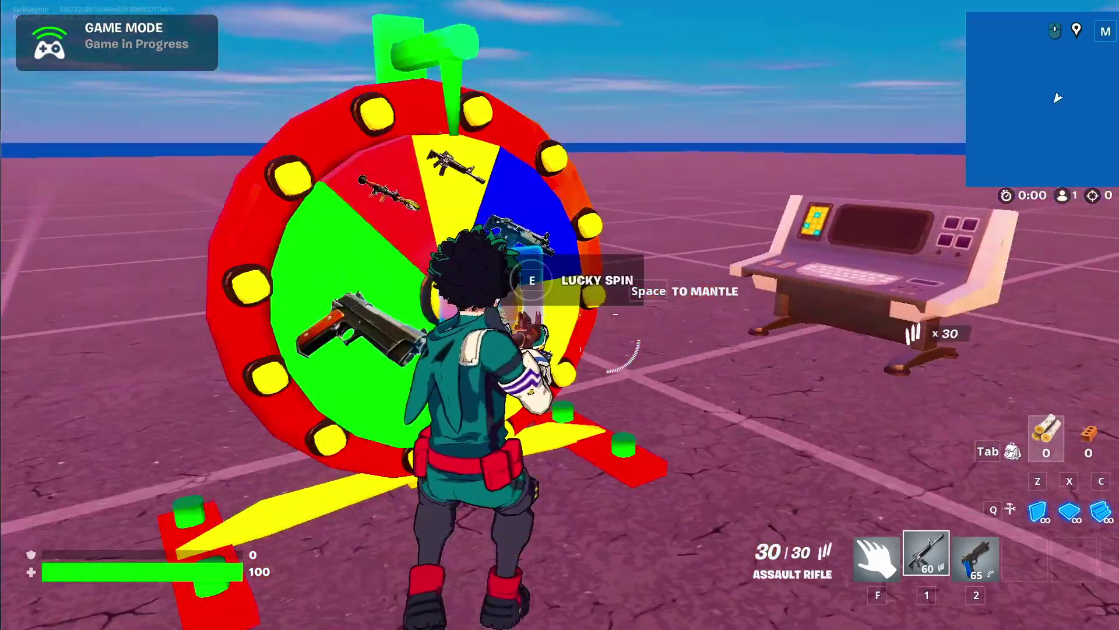
key("s")
key("w")
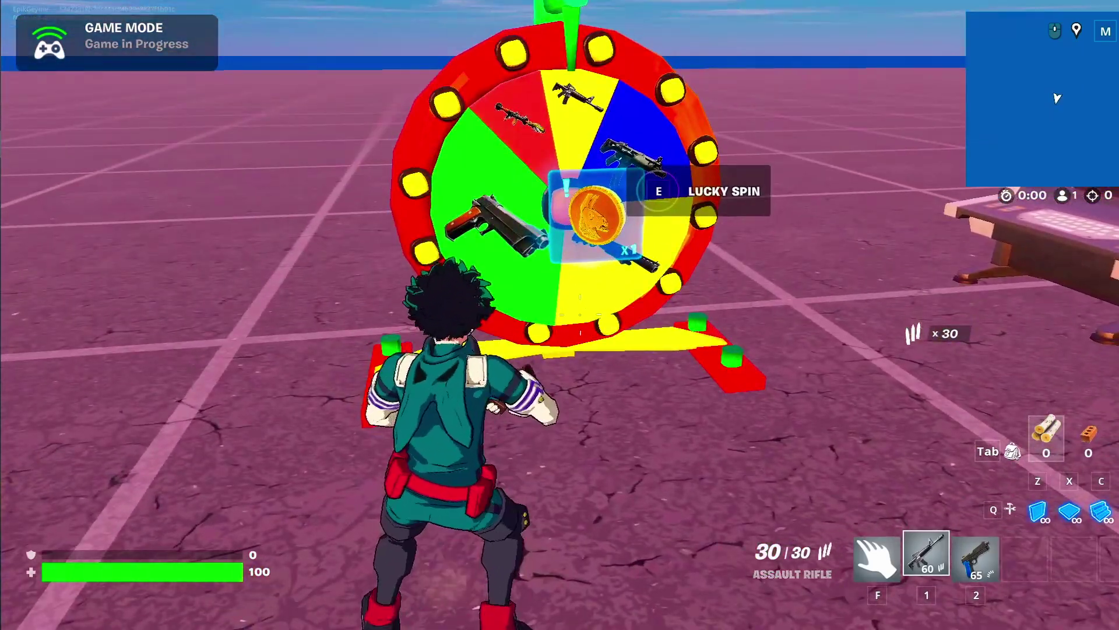
key("s")
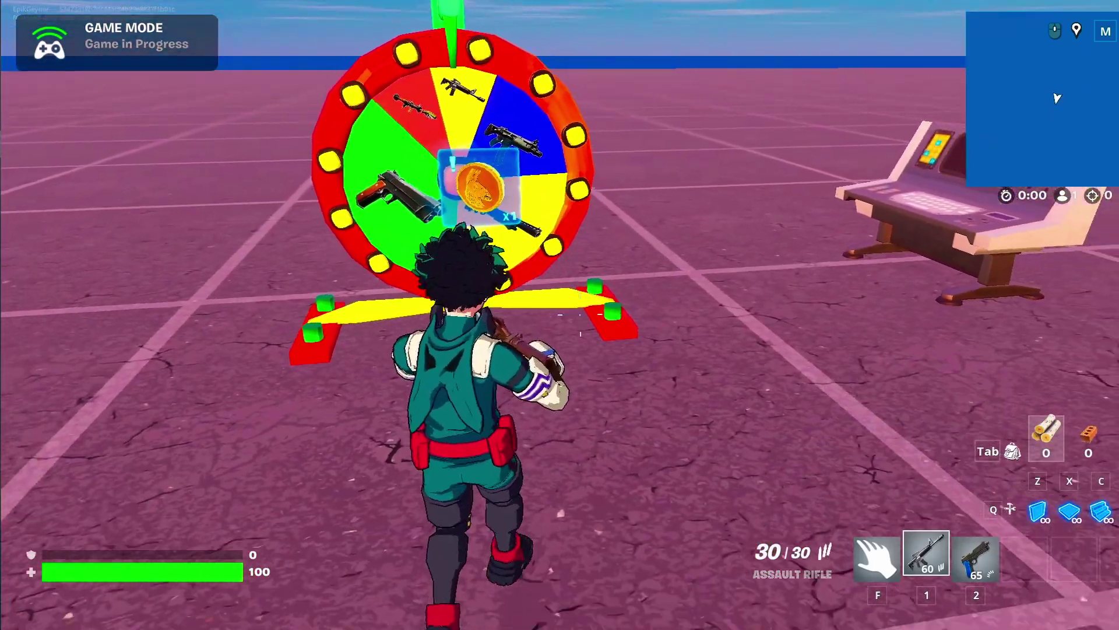
key("w")
key("s")
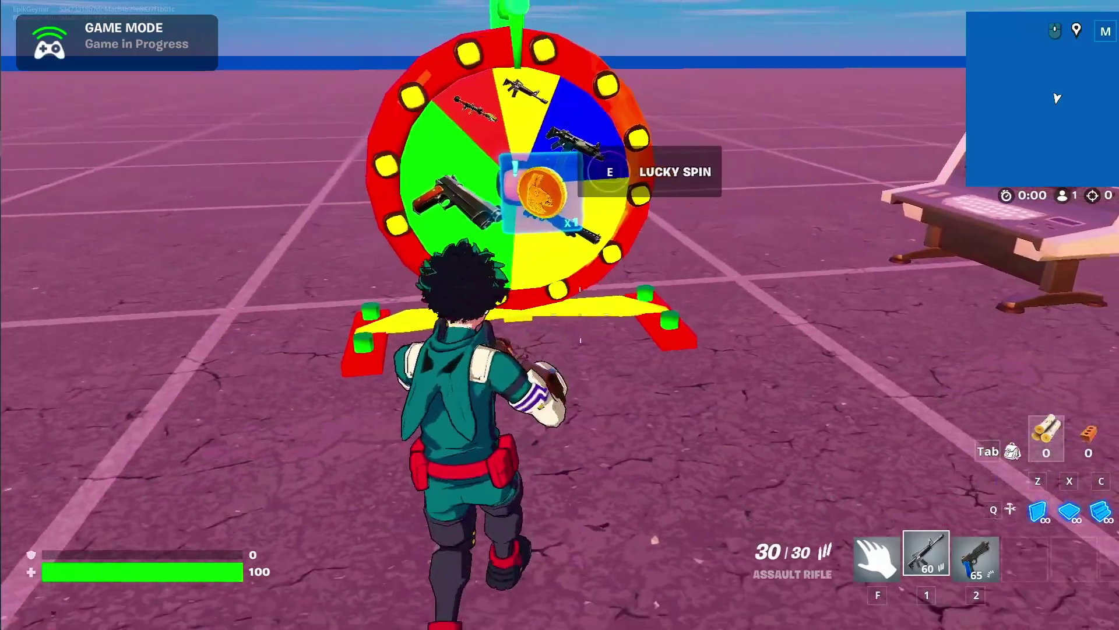
key("w")
key("space")
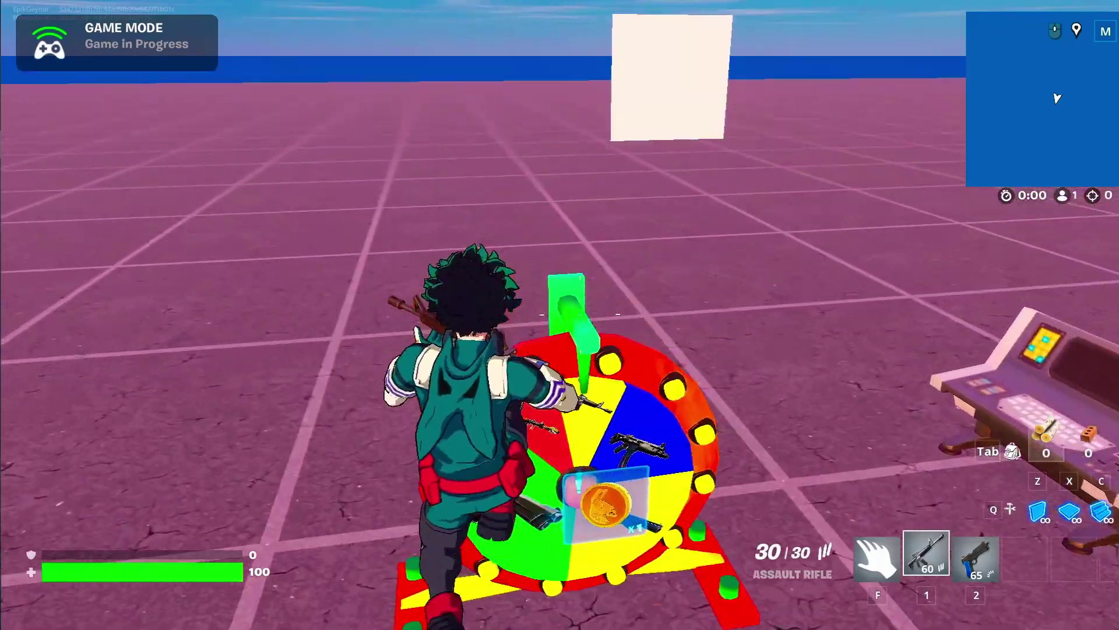
key("s")
key("s")
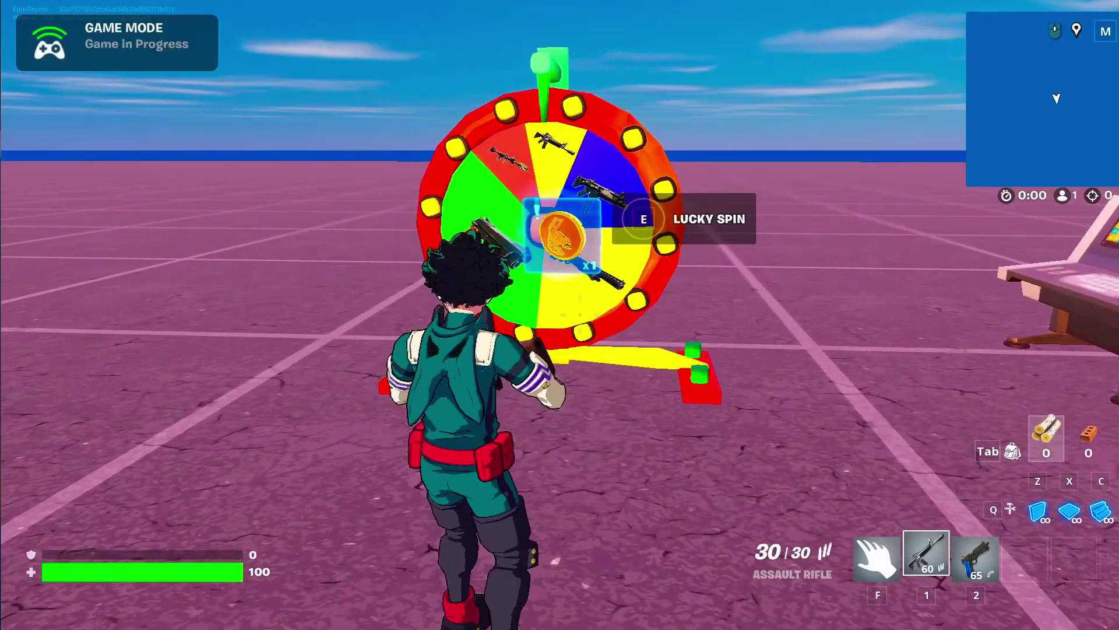
key("space")
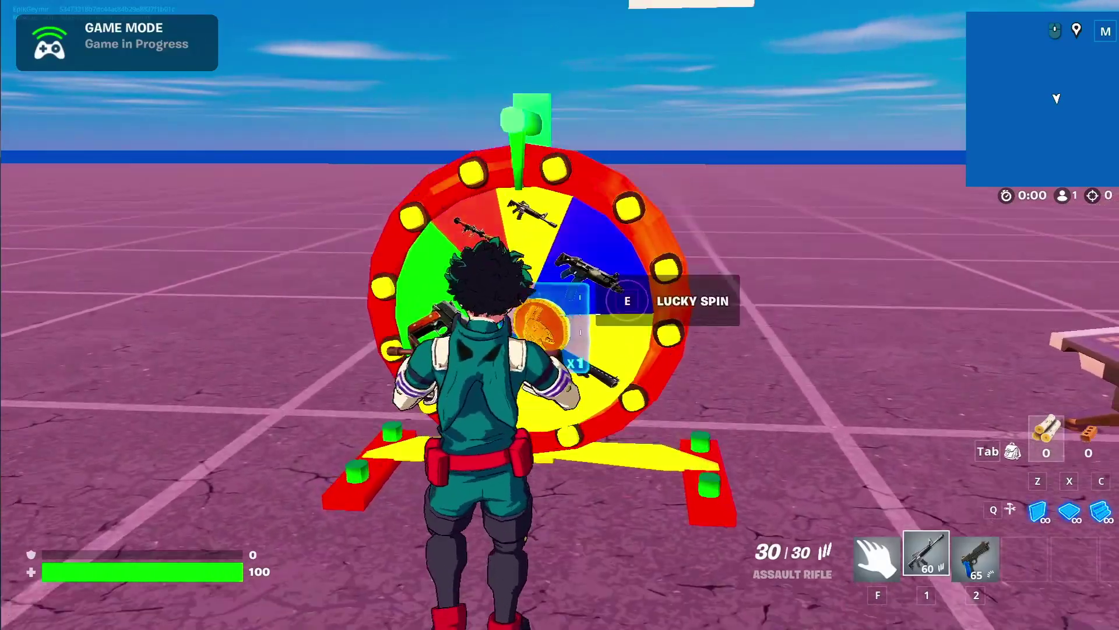
key("a")
key("space")
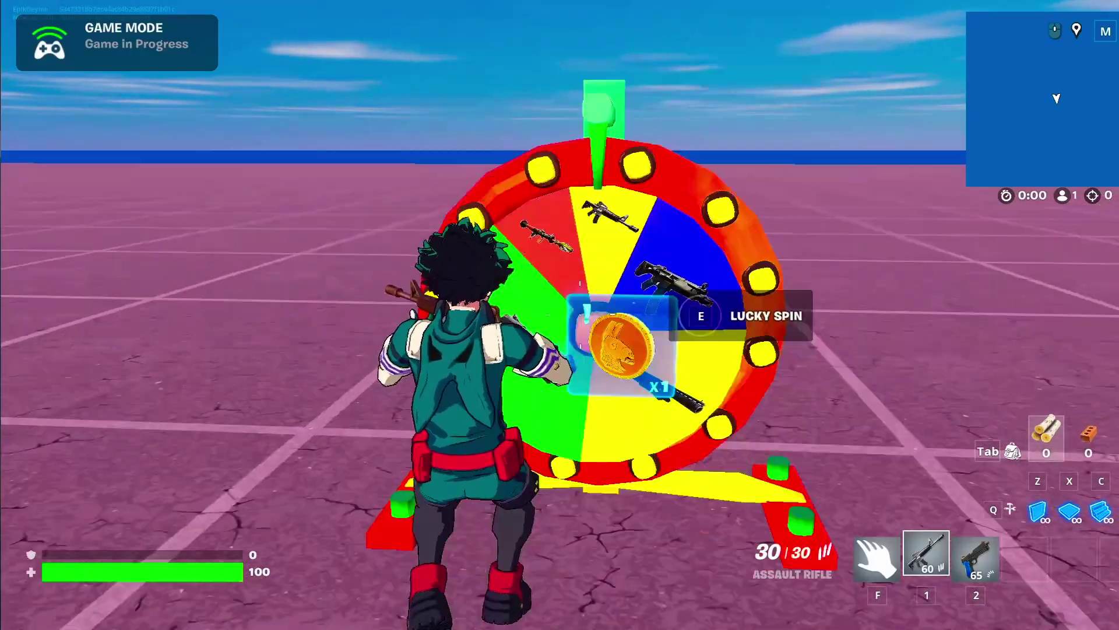
key("space")
key("d")
key("s")
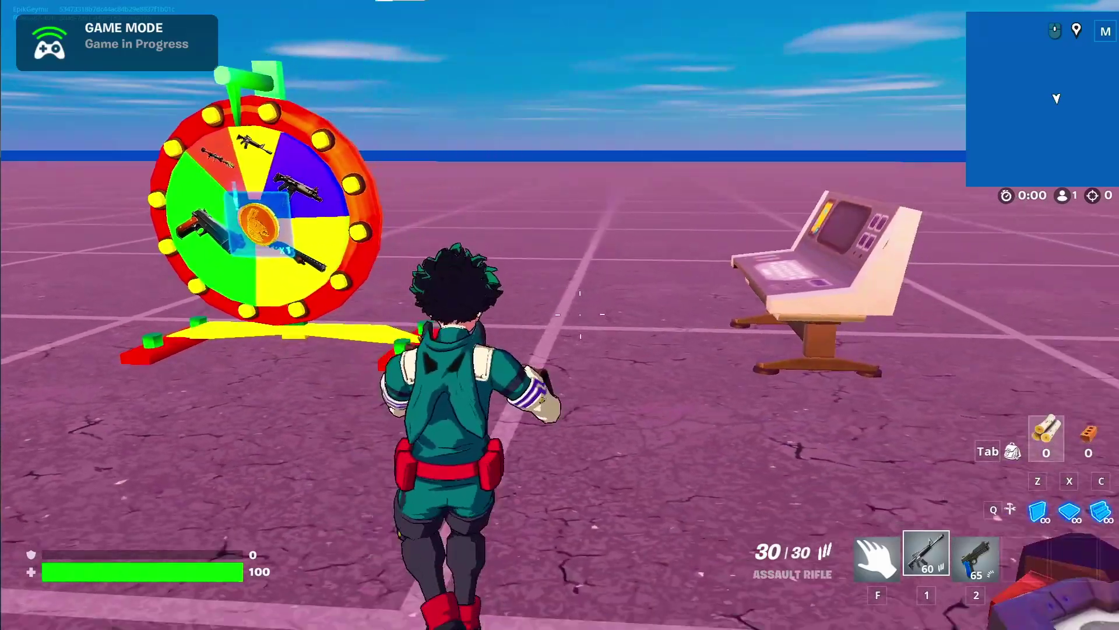
key("d")
key("d")
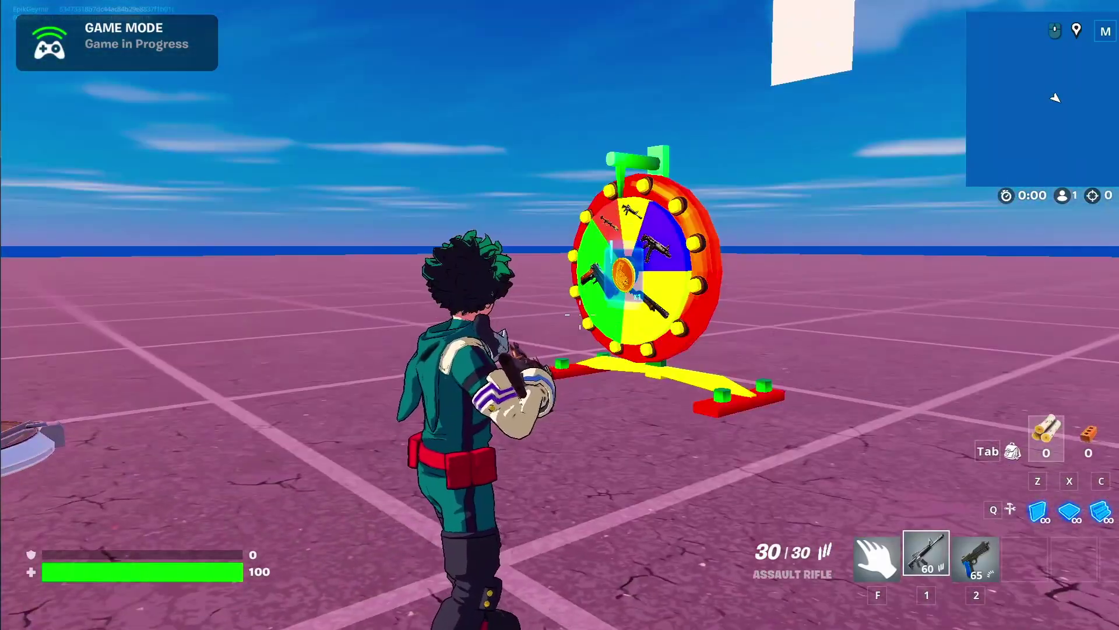
key("w")
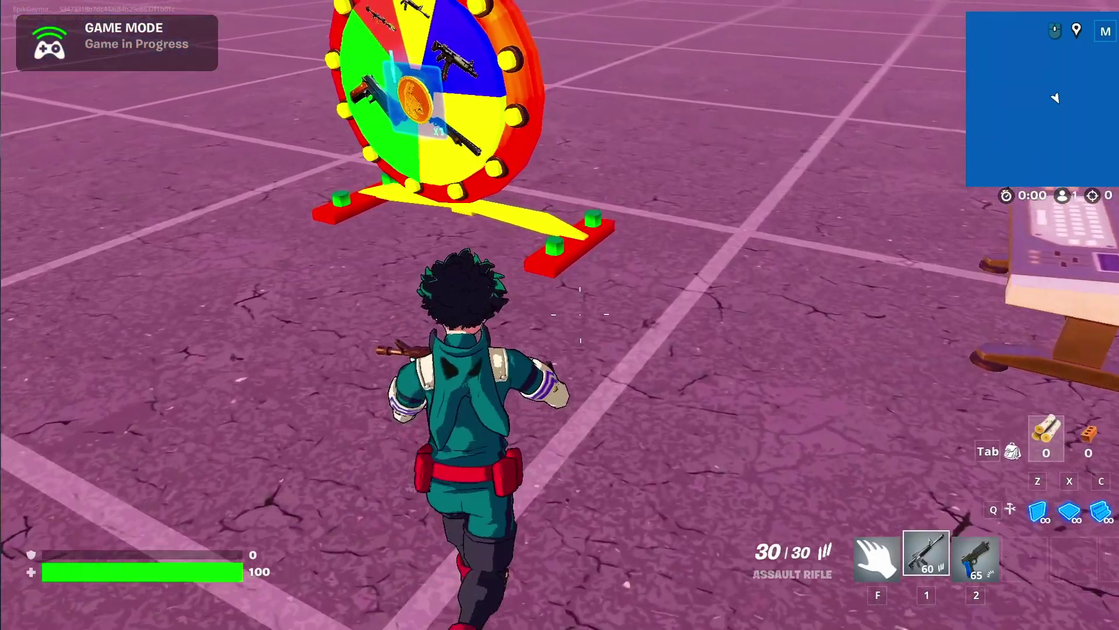
key("s")
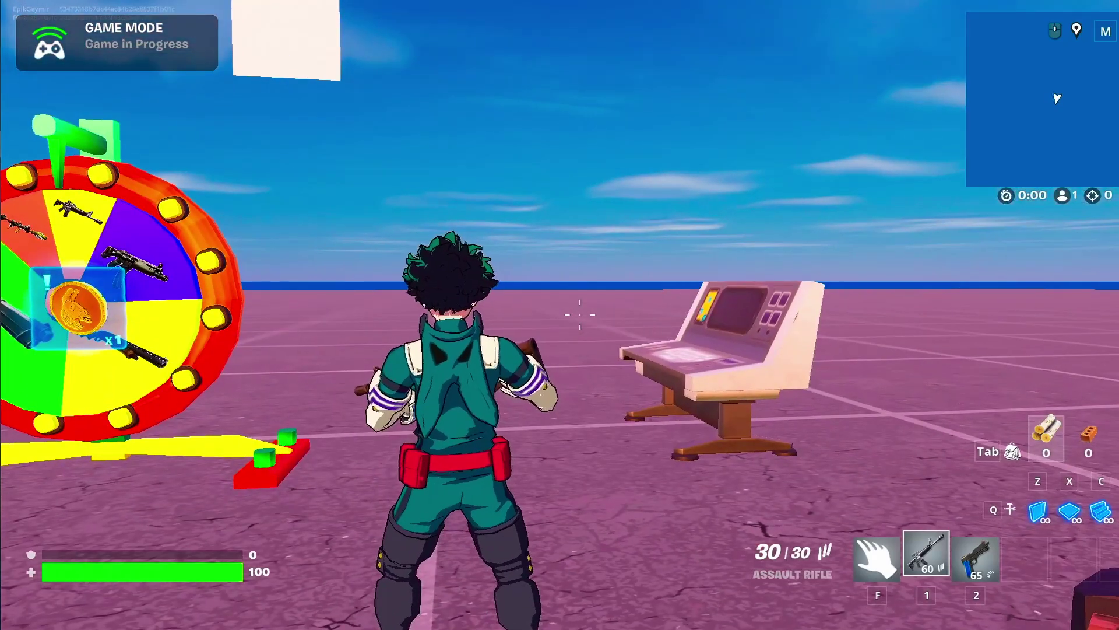
key("a")
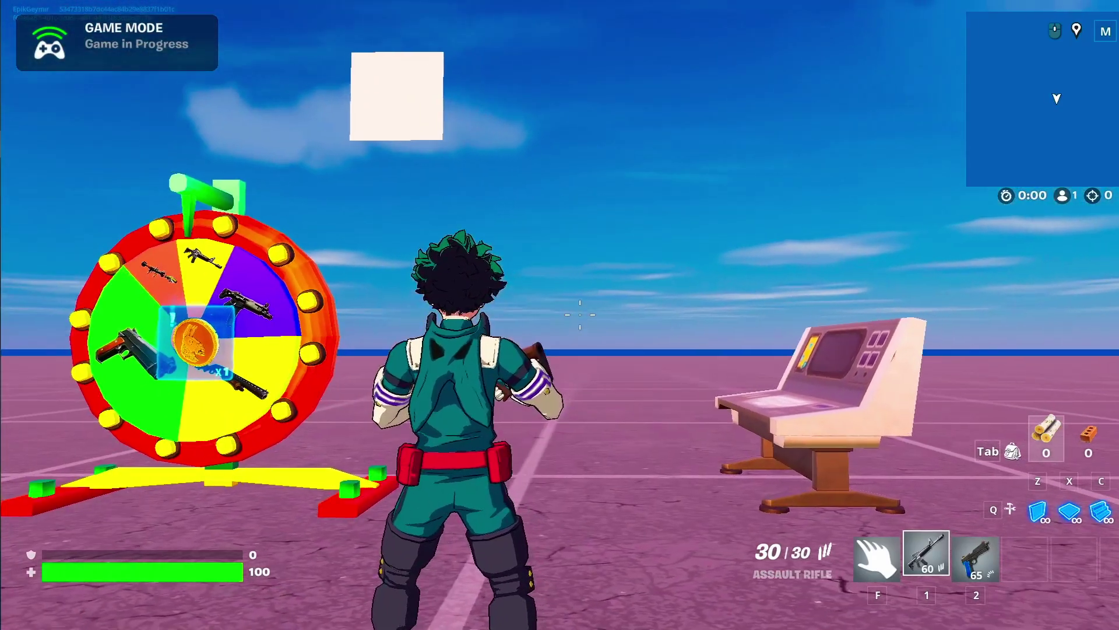
key("w")
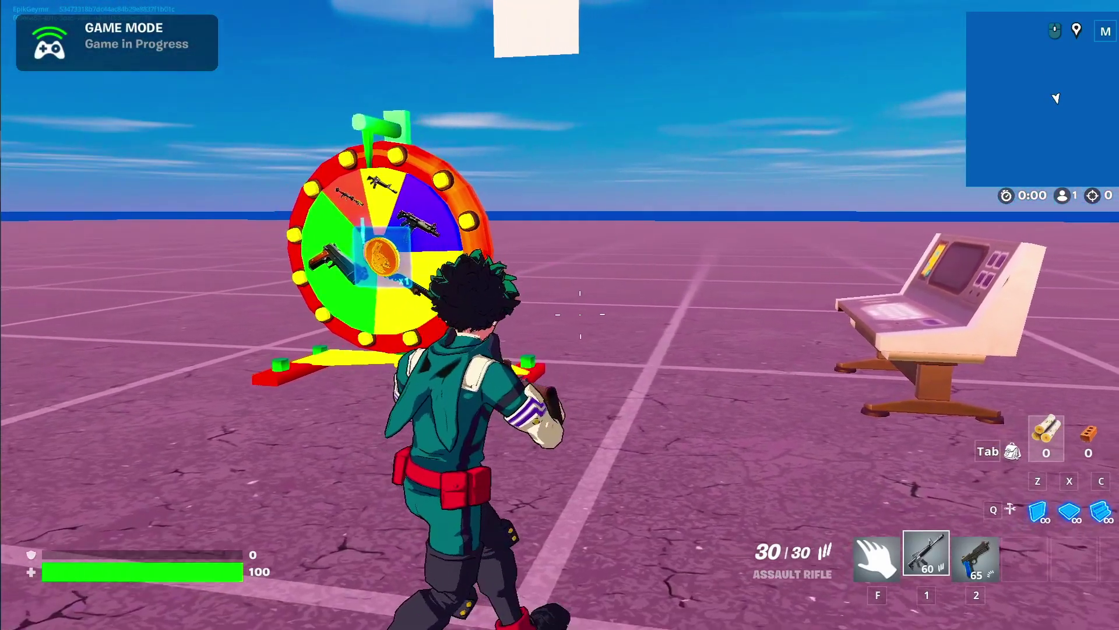
key("a")
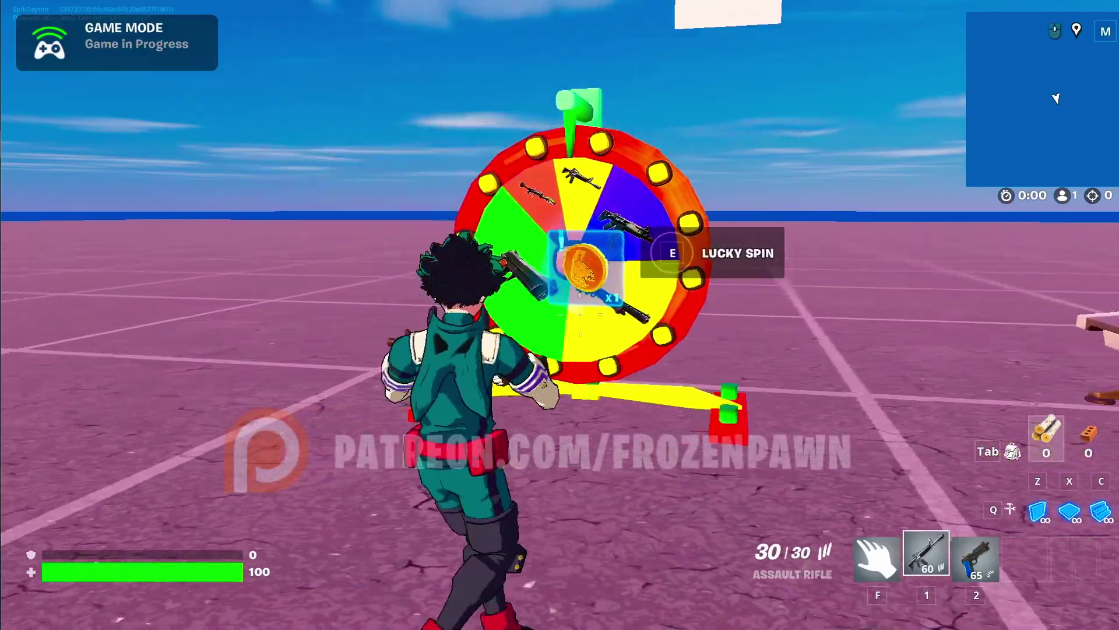
key("w")
key("d")
key("s")
key("a")
key("w")
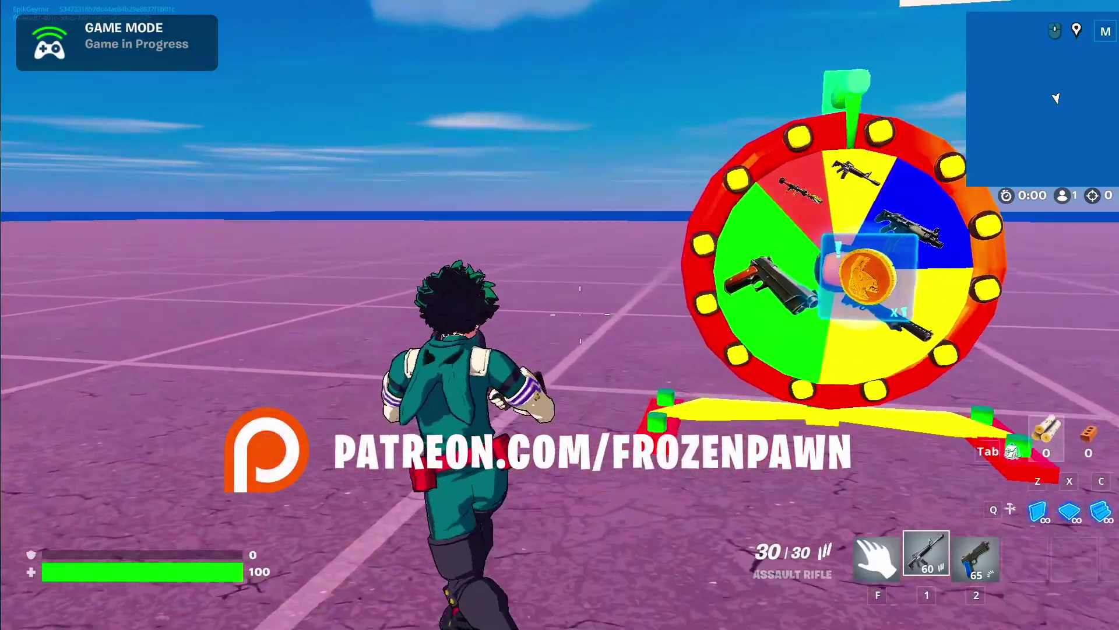
key("d")
key("s")
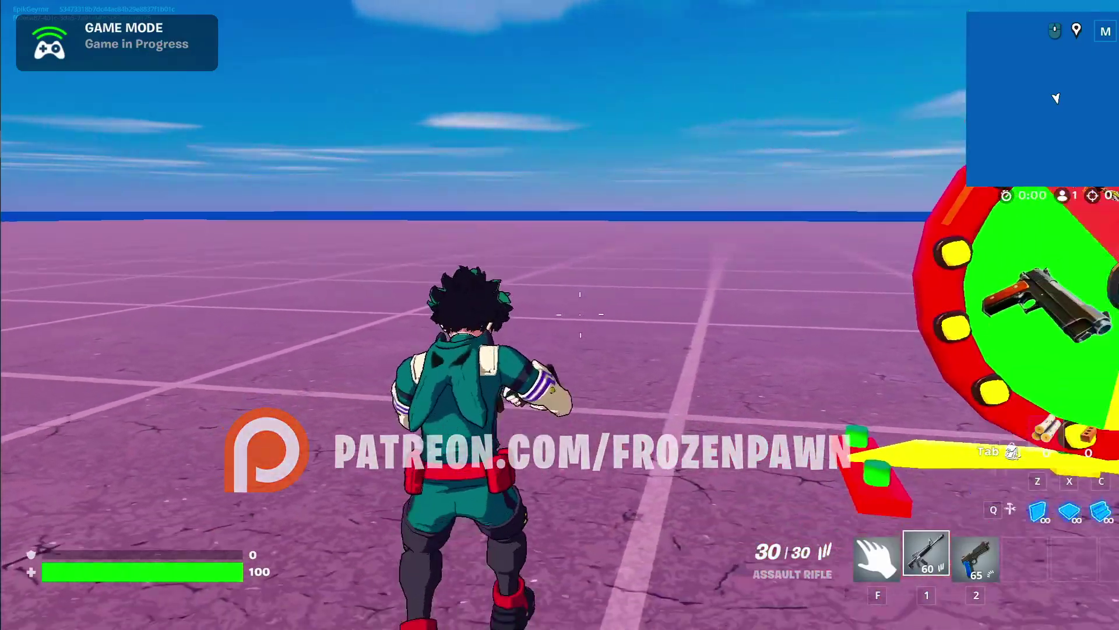
key("d")
key("space")
key("d")
key("a")
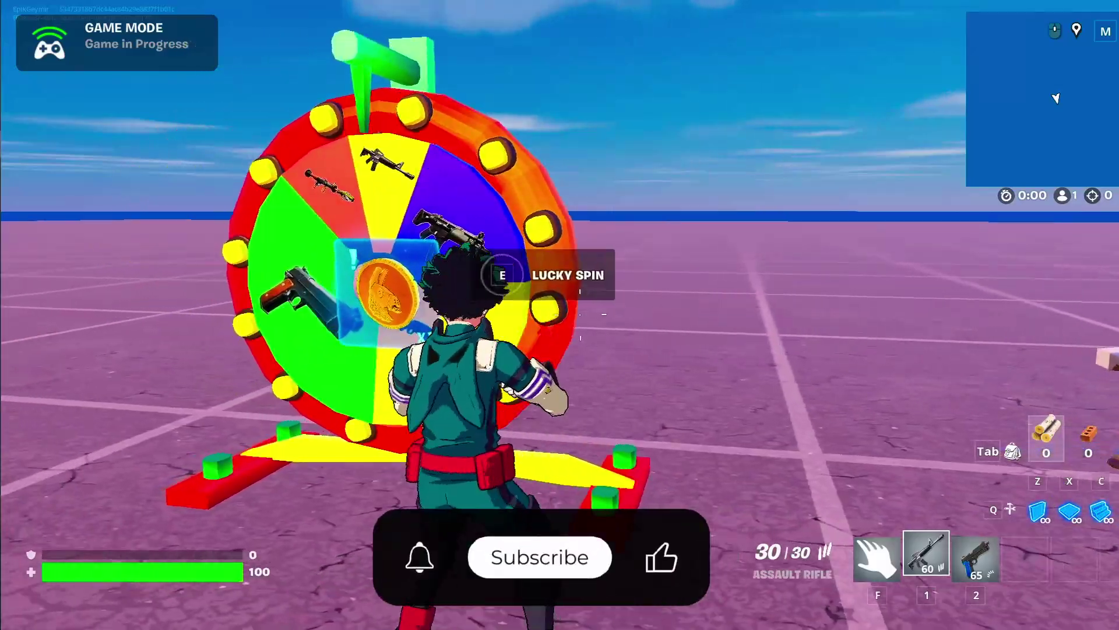
key("w")
key("a")
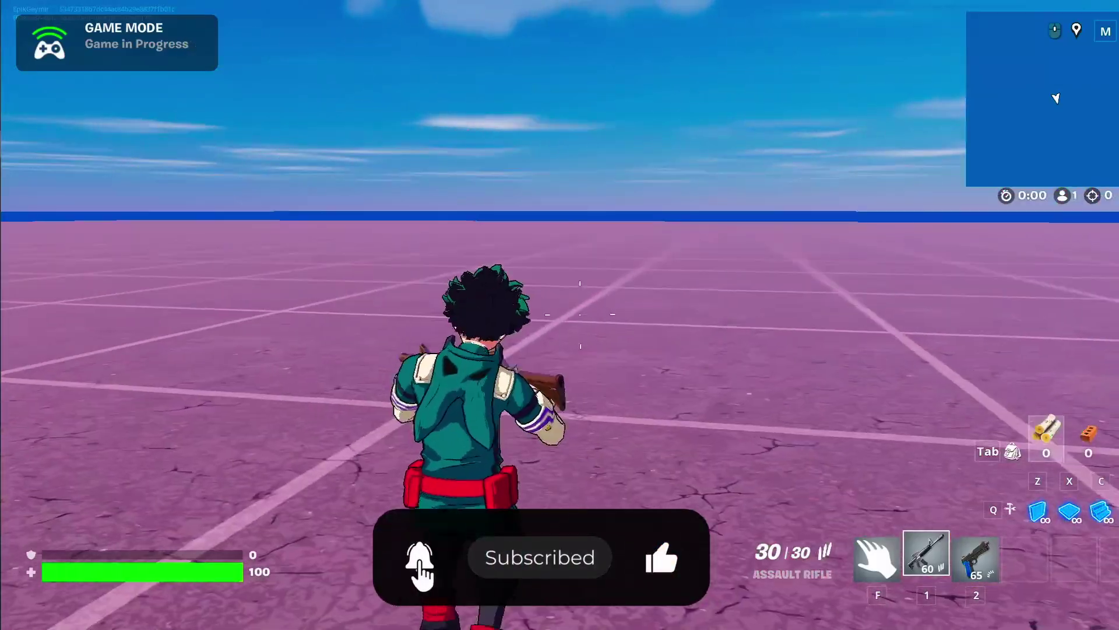
key("w")
key("space")
key("s")
key("d")
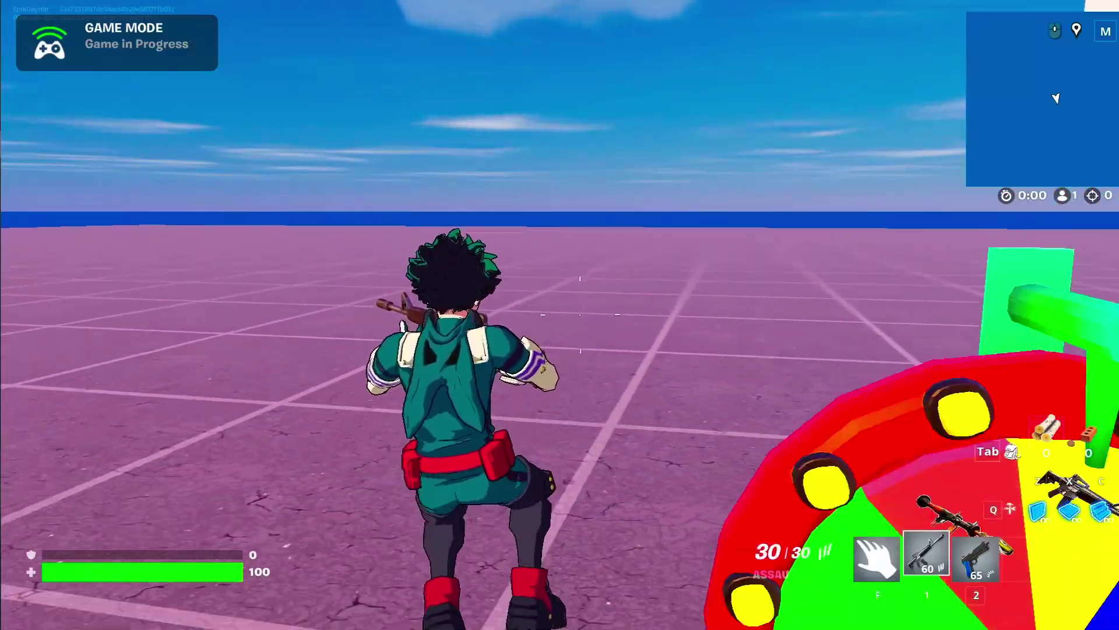
key("d")
key("s")
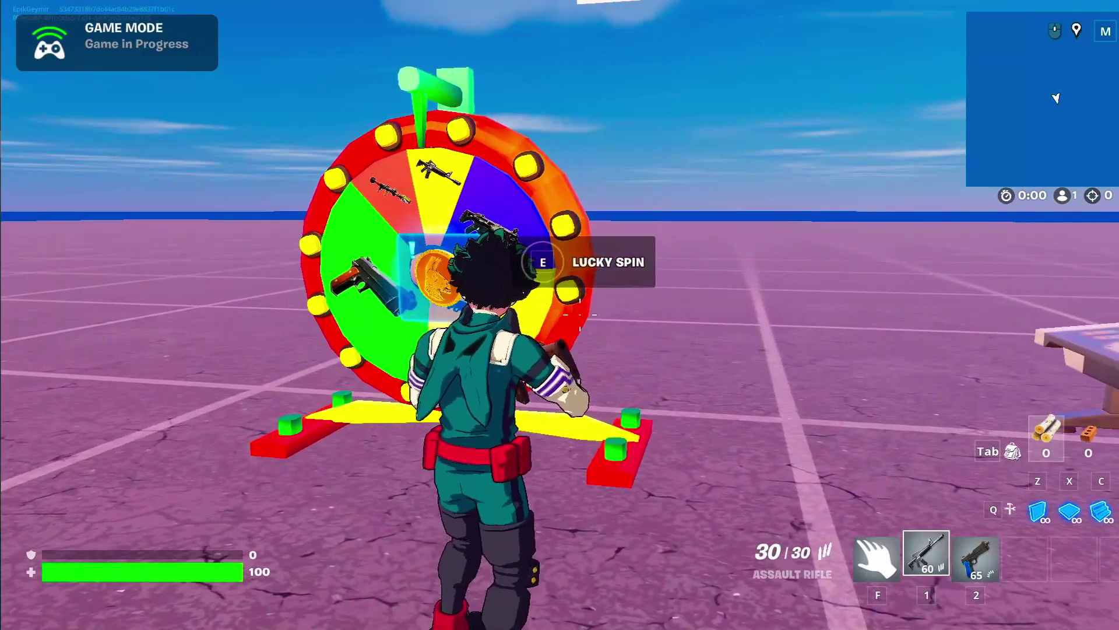